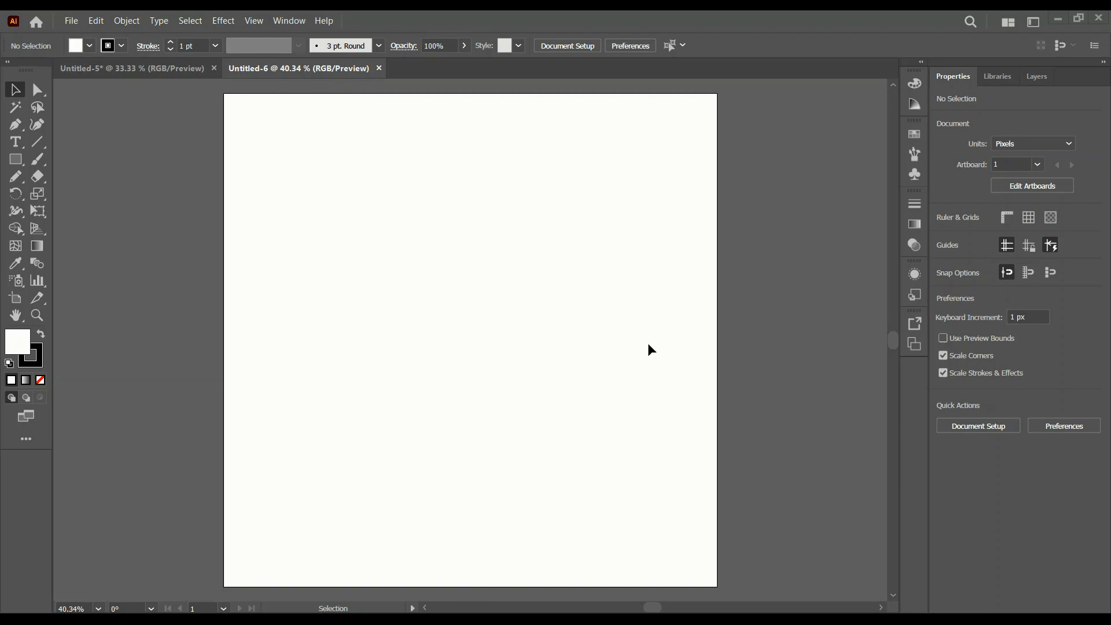
Add the point text "DECEMBER" in the upper-left area of the artboard.
scroll(576, 321, "down", 1)
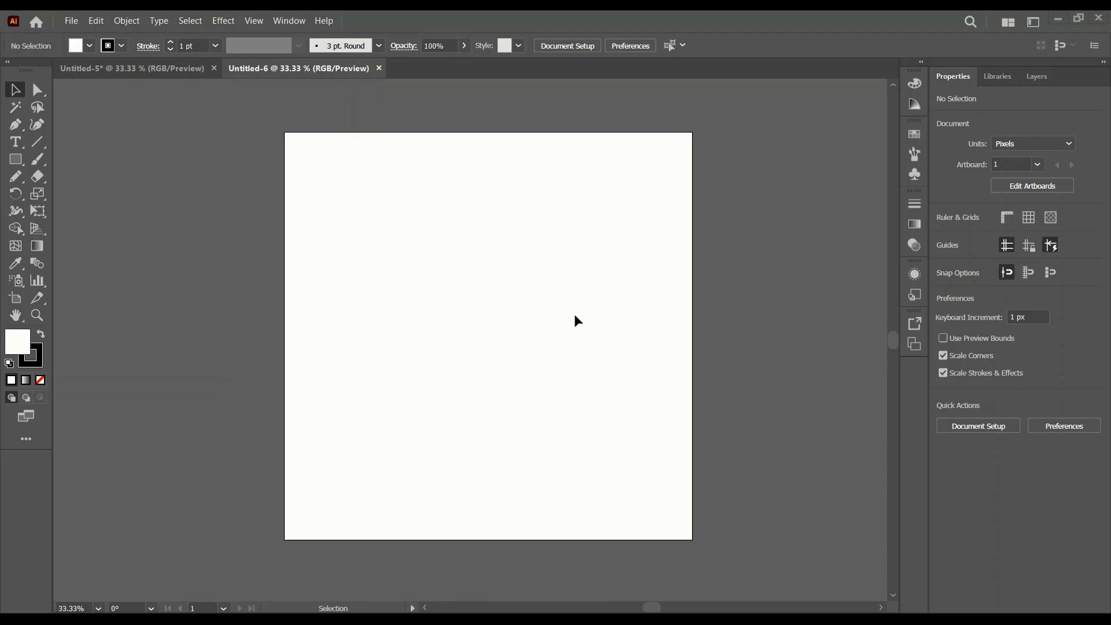
scroll(639, 415, "down", 1)
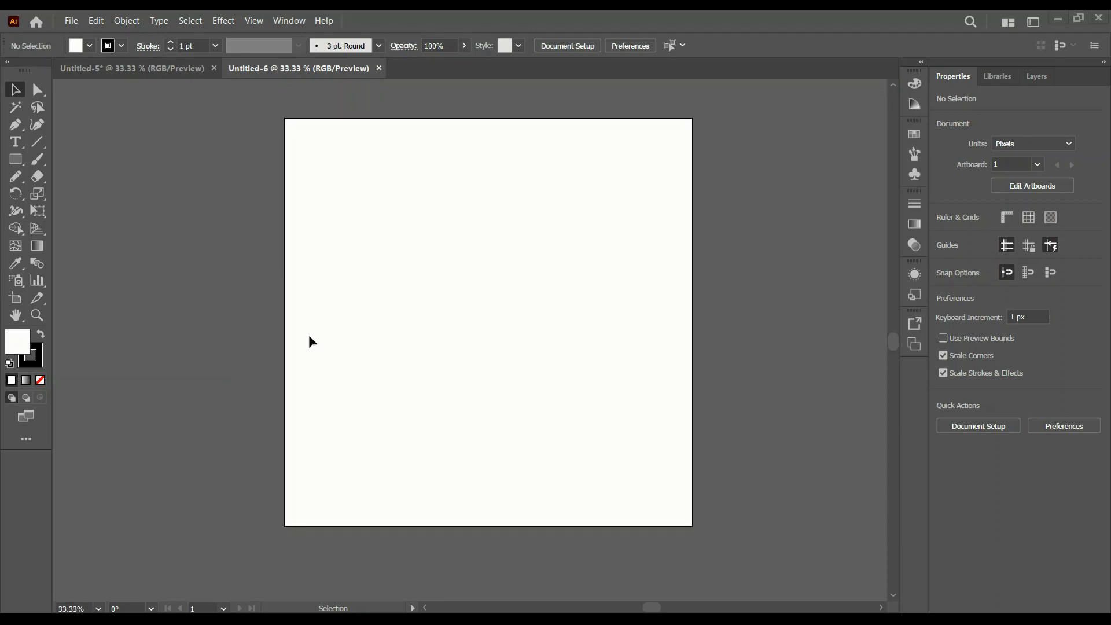
left_click(15, 143)
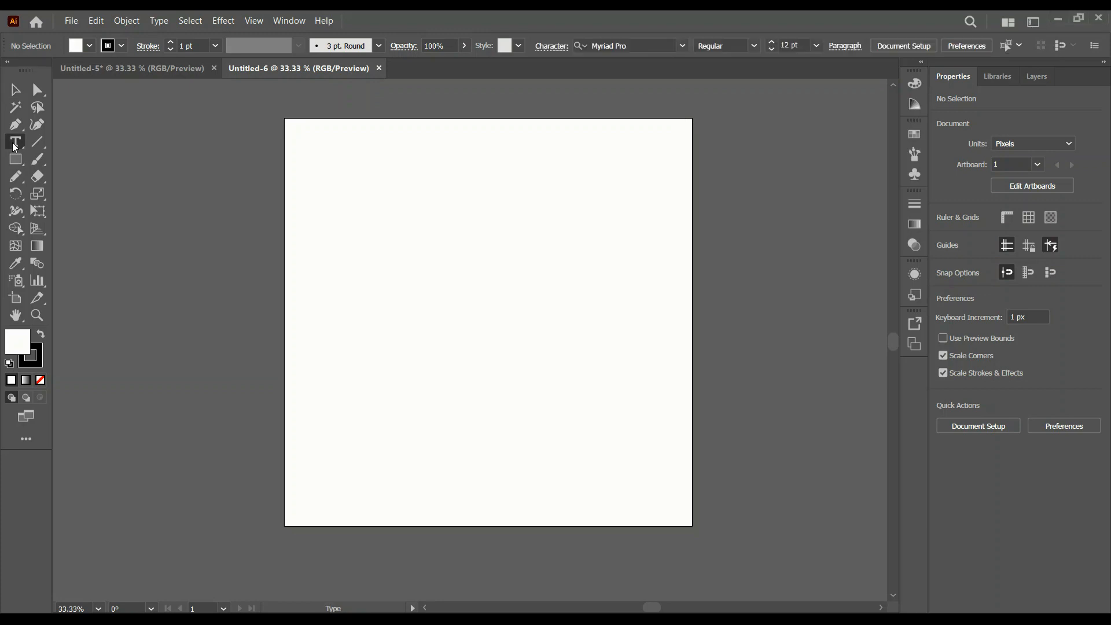
left_click(364, 261)
key("BackSpace")
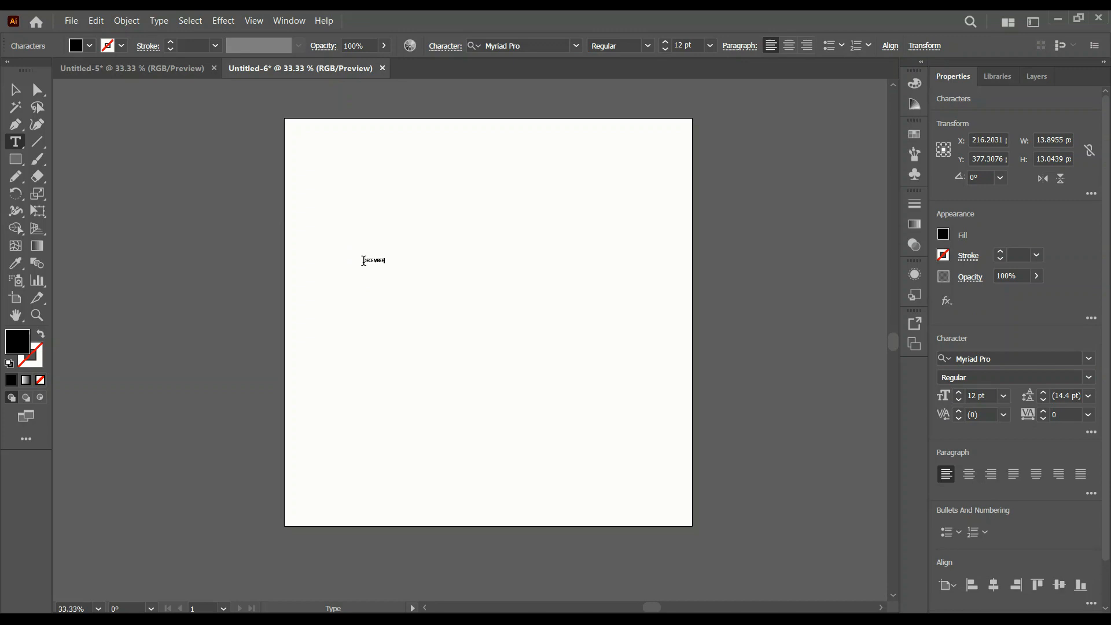
type("DECEMBER")
Enlarge the DECEMBER text to about 764 px wide and shift it towards the artboard's horizontal centre.
left_click(16, 90)
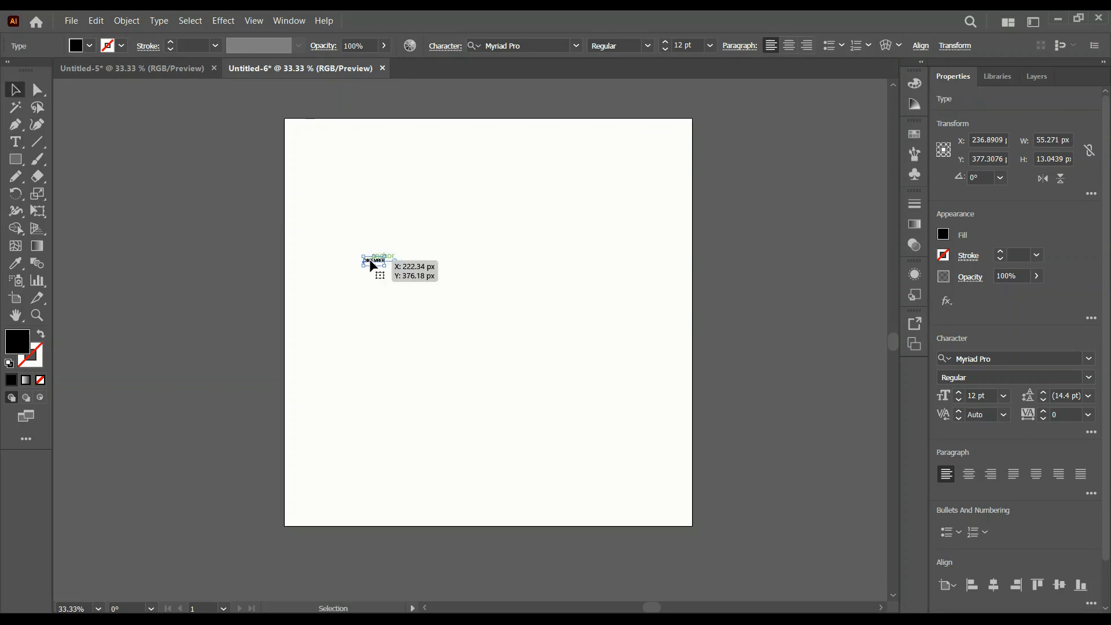
left_click_drag(390, 264, 656, 389)
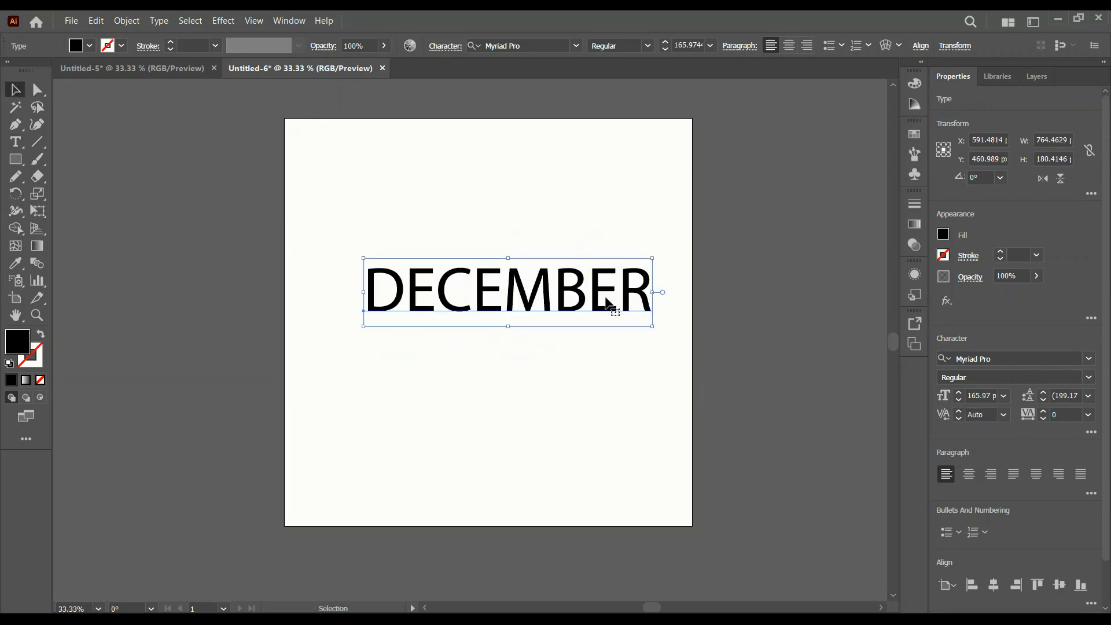
left_click_drag(607, 302, 591, 303)
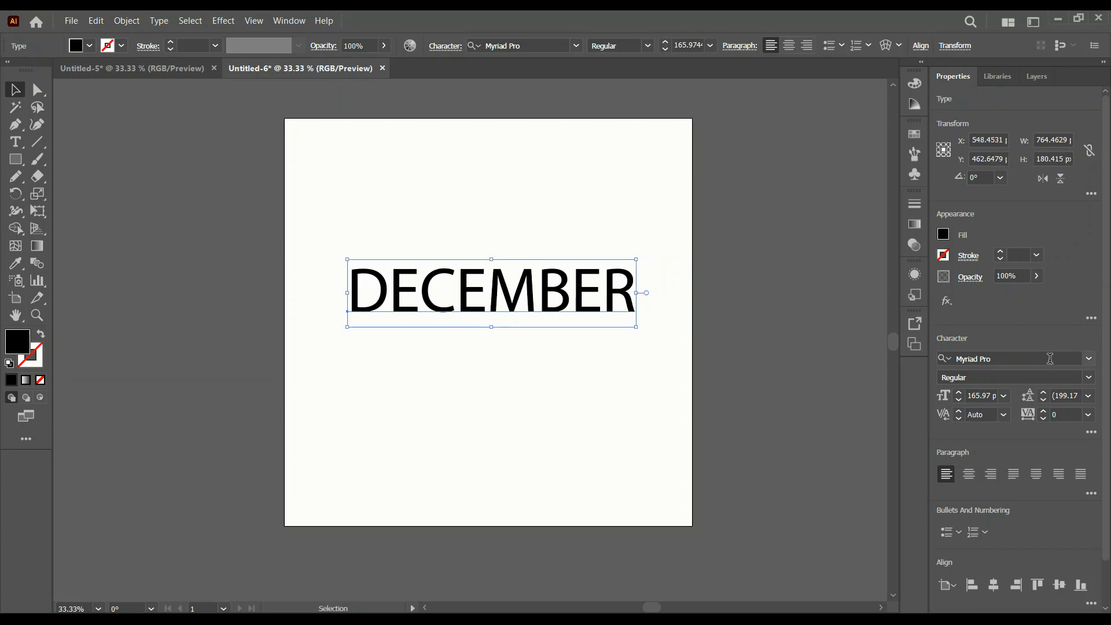
Change the DECEMBER text's font to Neusa ExtraBold.
left_click(1091, 362)
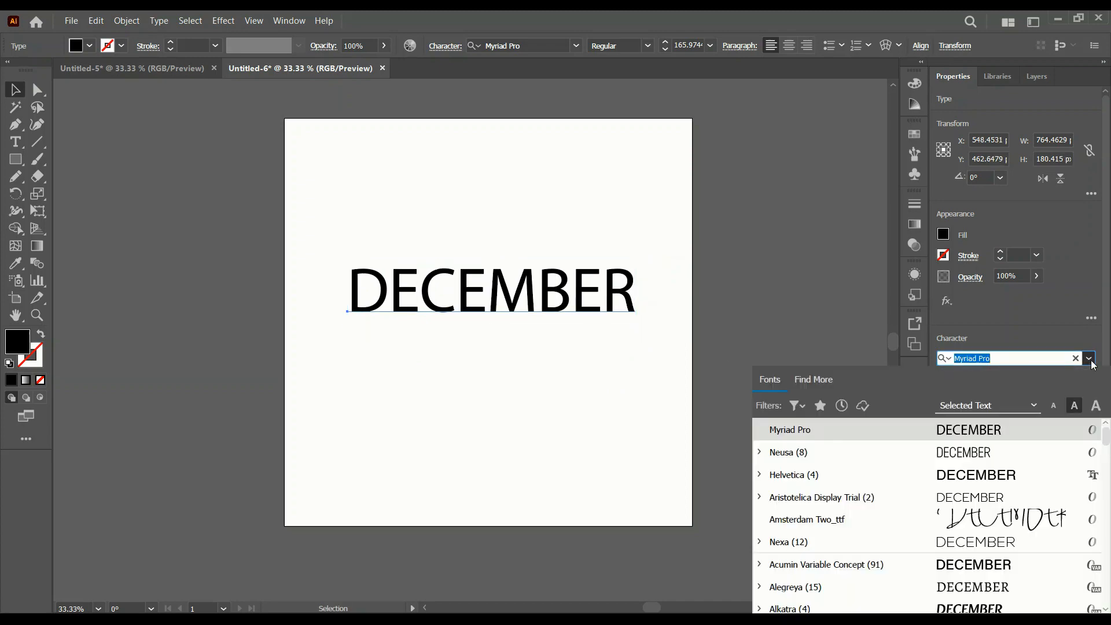
key("Escape")
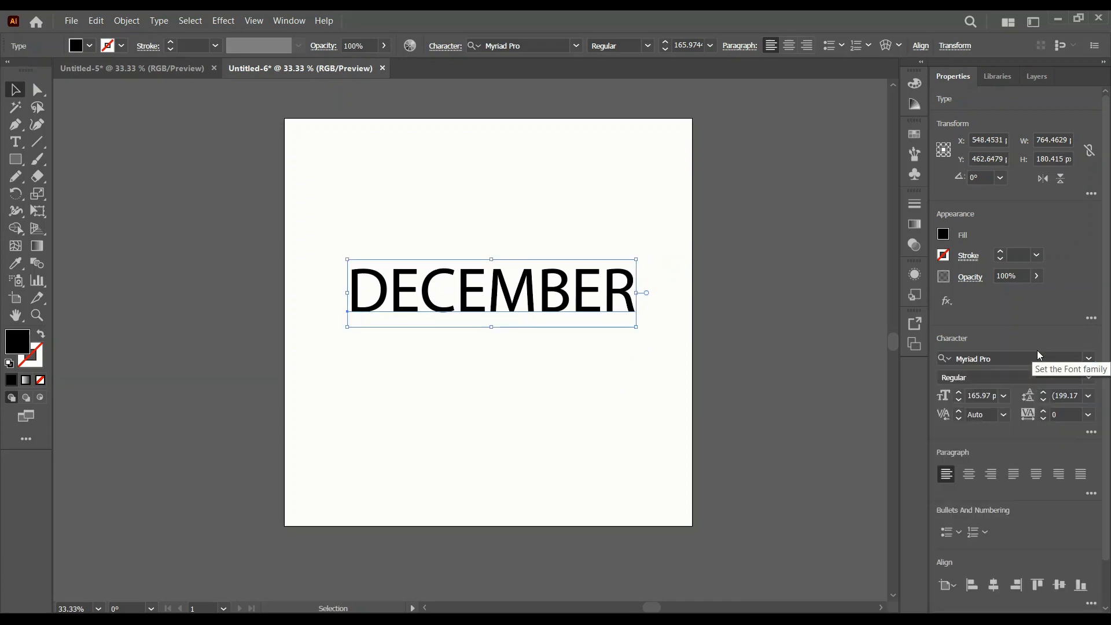
left_click(1007, 358)
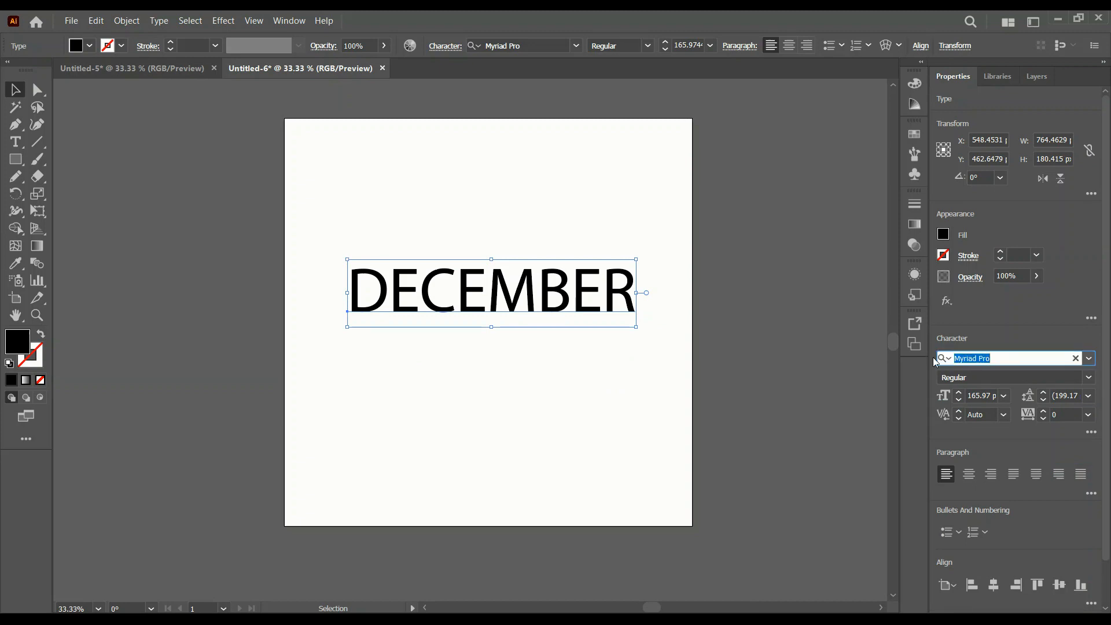
type("NEUSA")
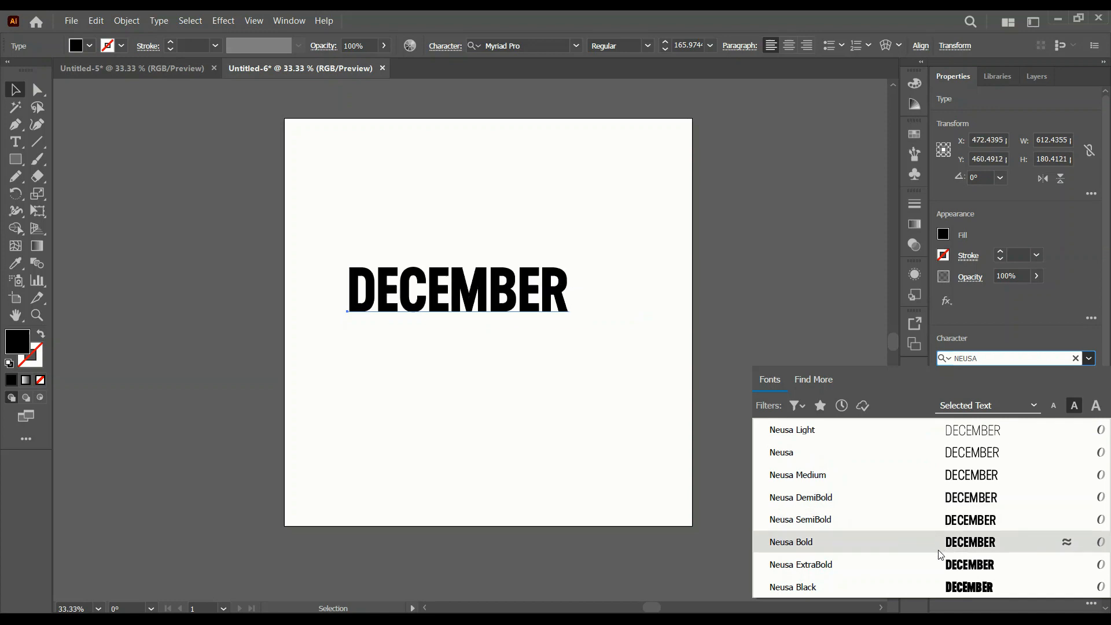
left_click(943, 564)
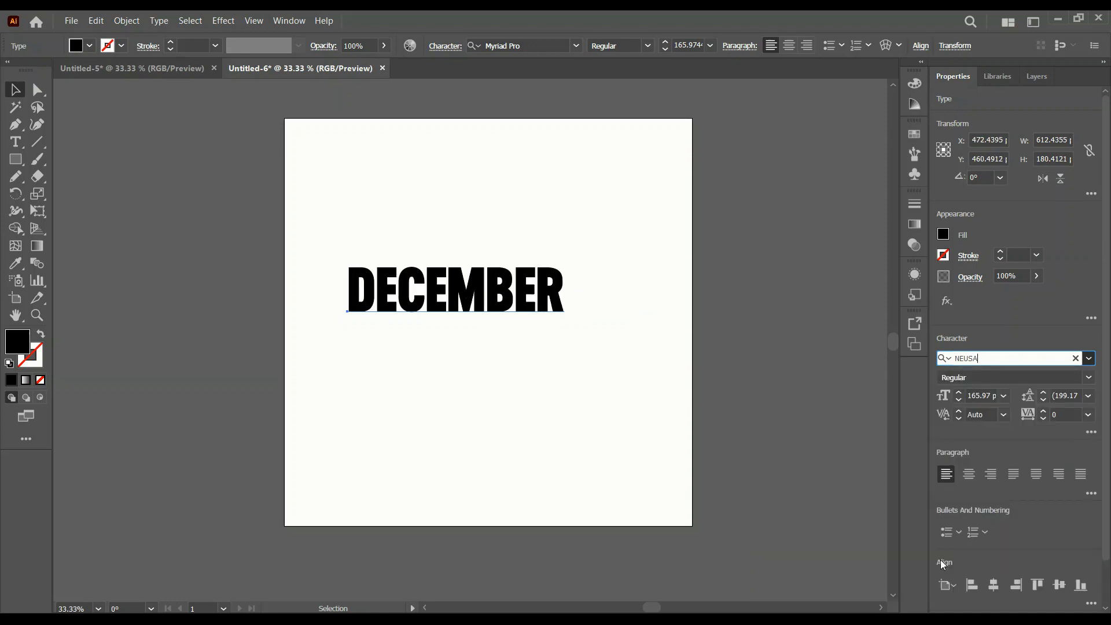
Set the text's vertical scale to 400% and its horizontal scale to 142%.
left_click(1094, 438)
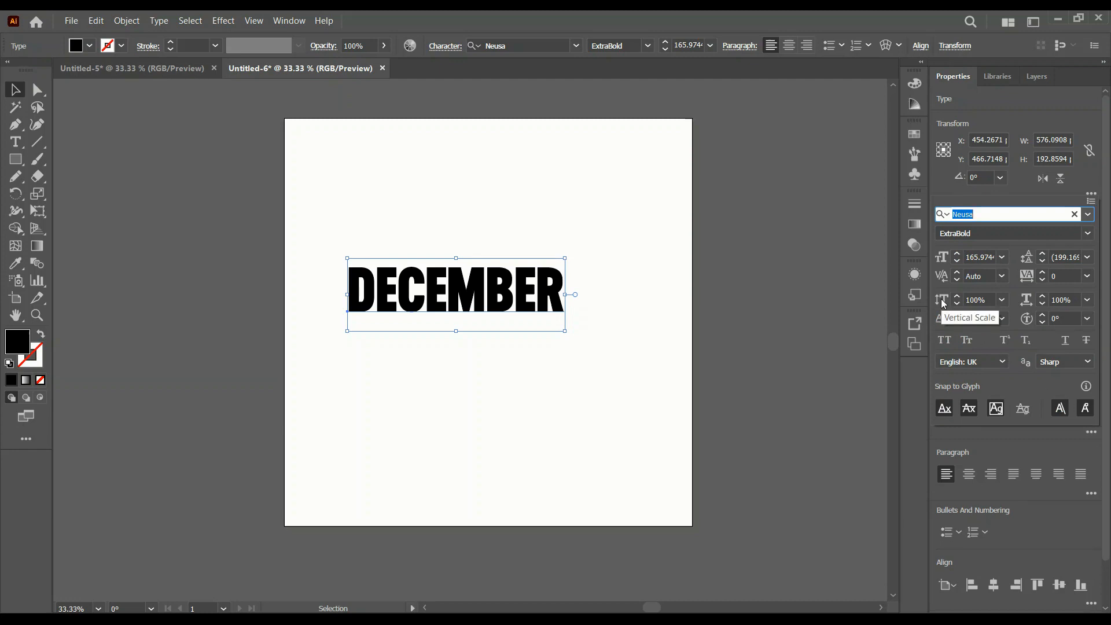
left_click(977, 300)
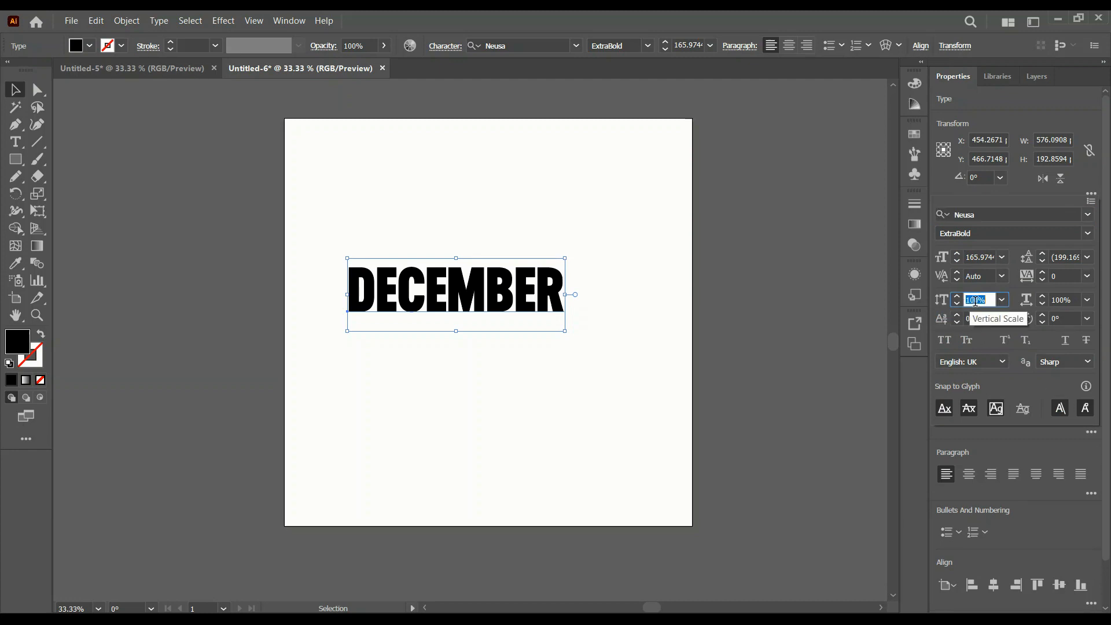
type("400")
left_click(1061, 300)
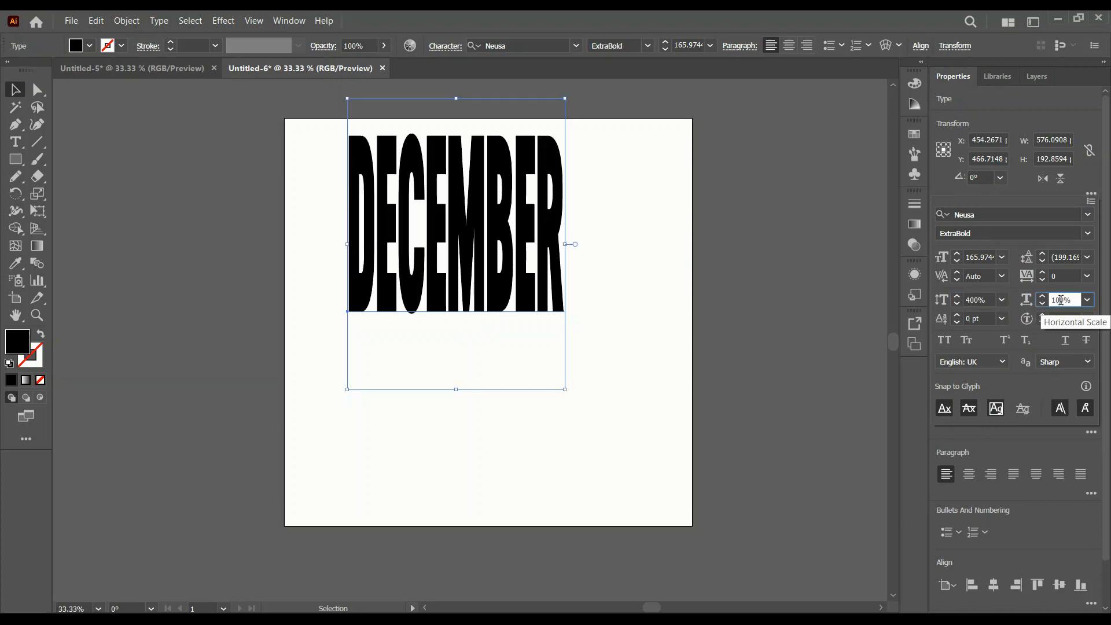
double_click(1061, 300)
type("142")
left_click(975, 299)
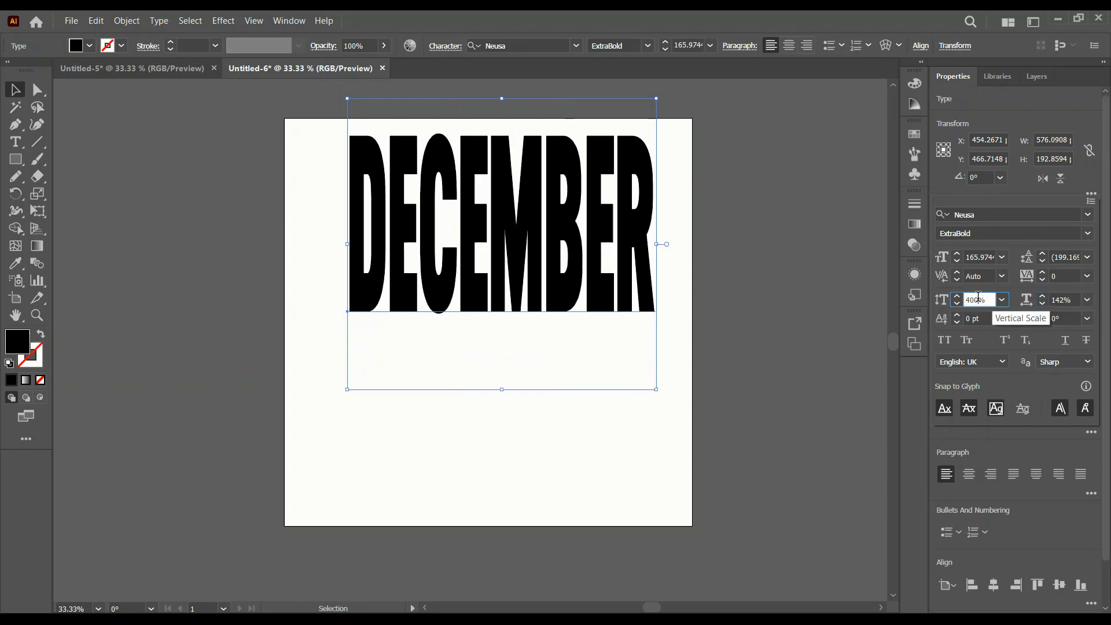
left_click(529, 288)
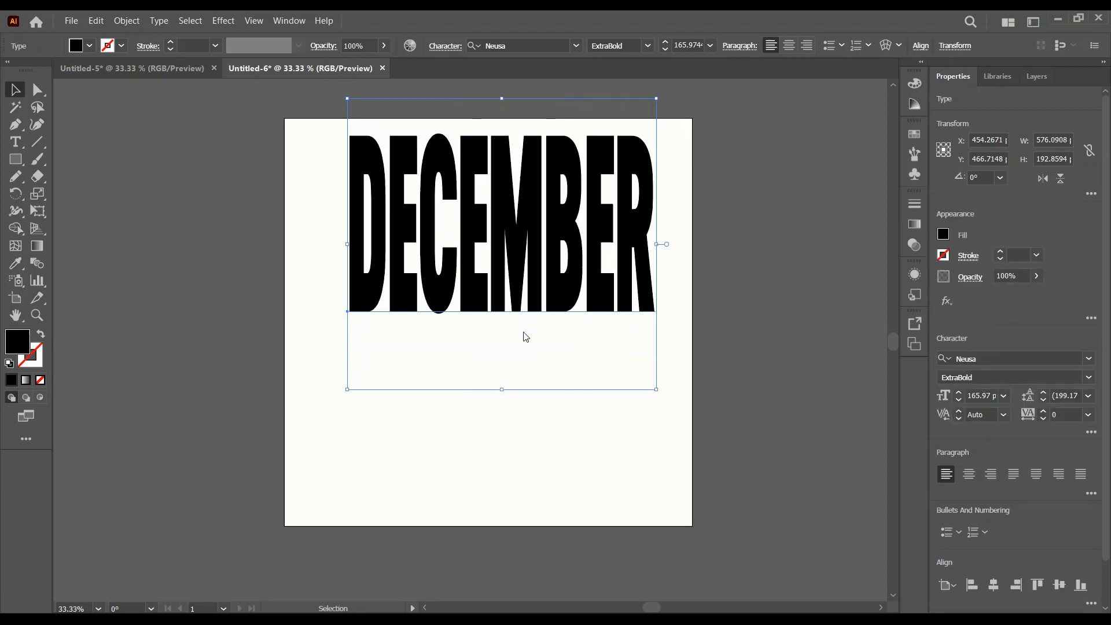
Resize the stretched text proportionally to about 702 px wide and position it around the middle of the artboard.
left_click_drag(511, 281, 502, 340)
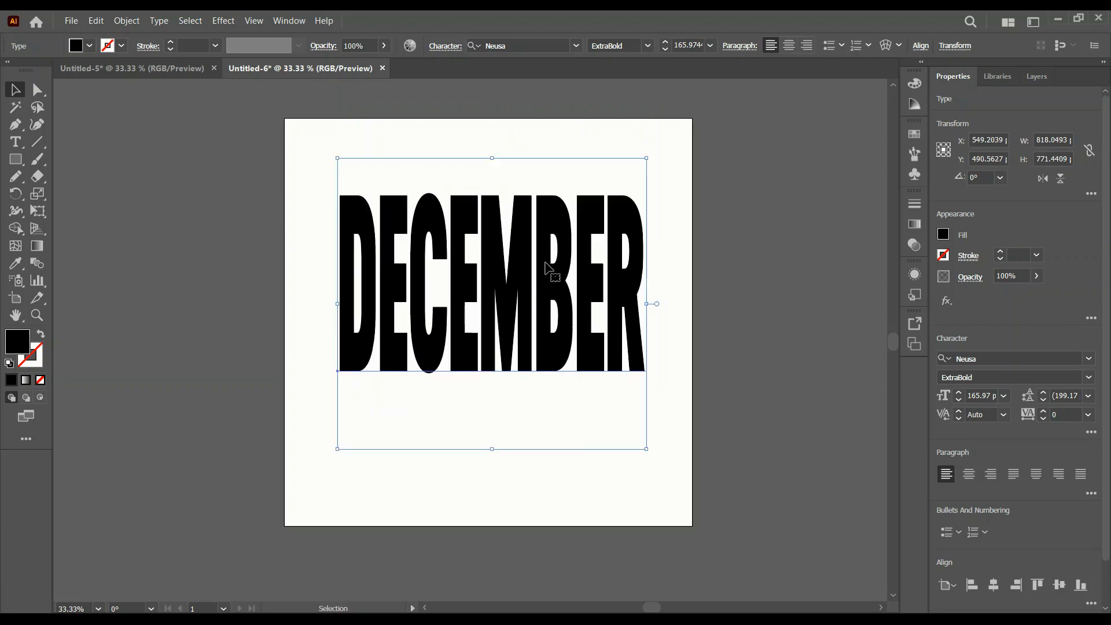
left_click_drag(643, 159, 640, 206)
left_click_drag(553, 313, 576, 324)
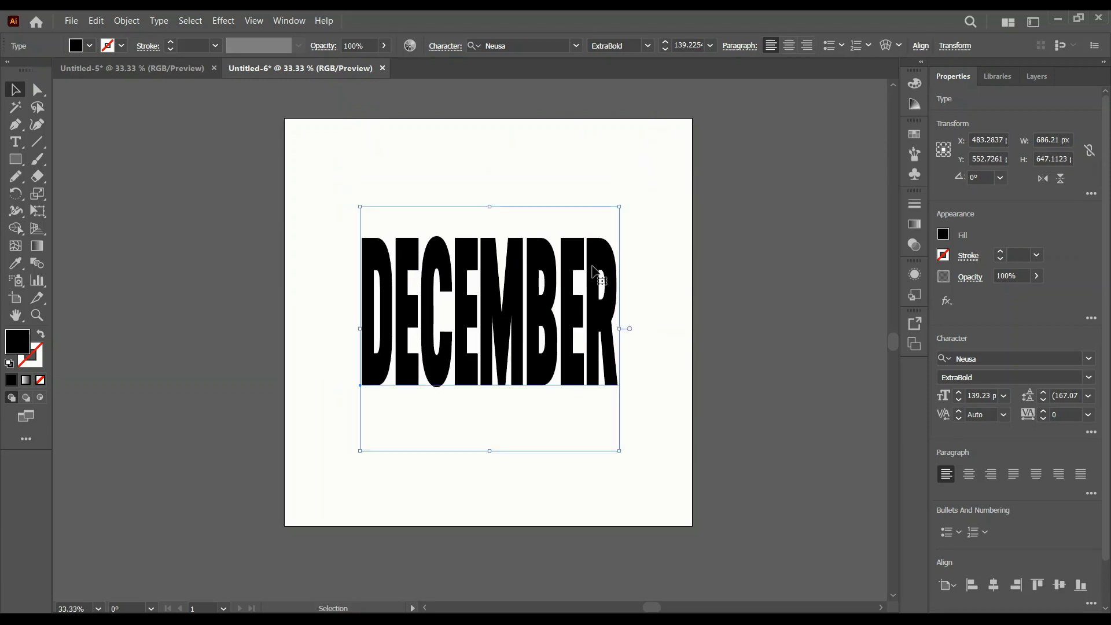
left_click_drag(616, 218, 606, 224)
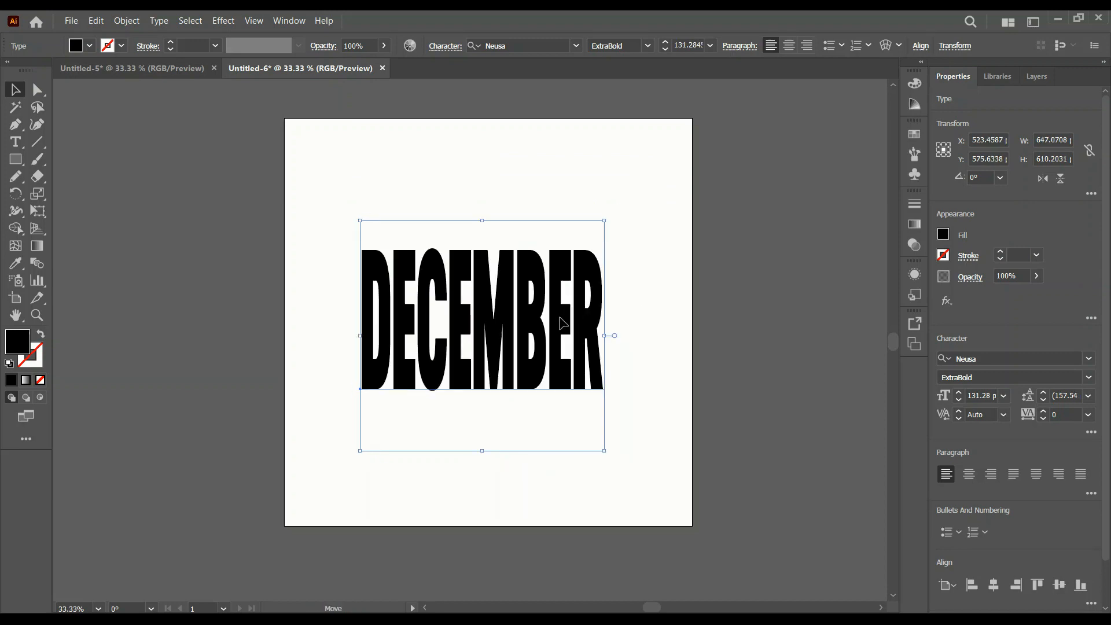
left_click_drag(564, 317, 566, 307)
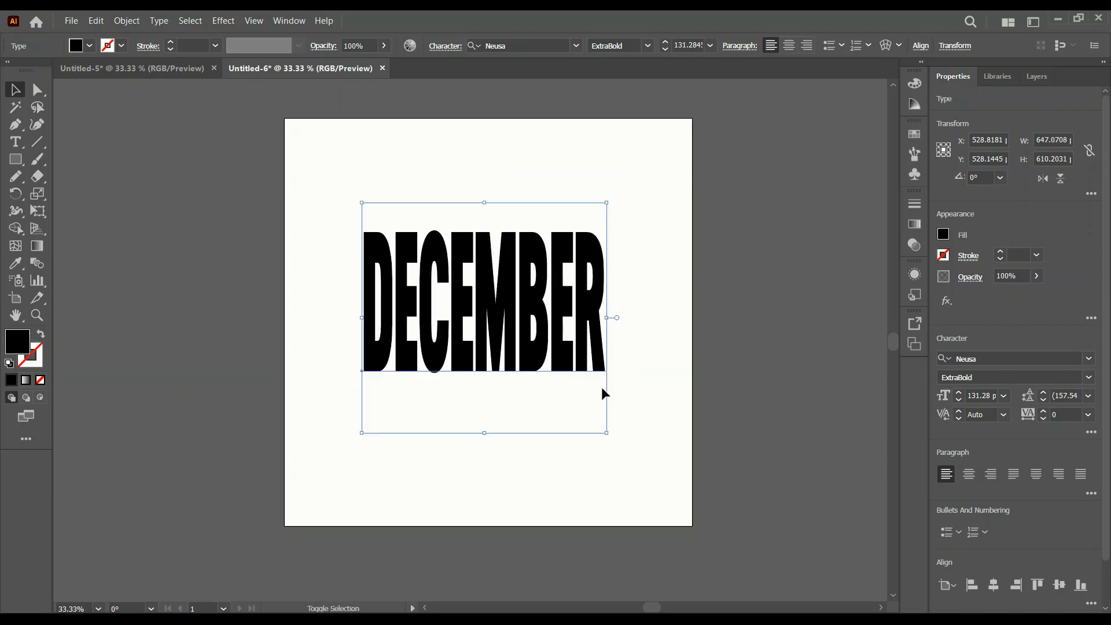
left_click_drag(609, 434, 630, 454)
Duplicate the DECEMBER text directly below the original and convert the copy to outlines.
left_click_drag(542, 349, 545, 440)
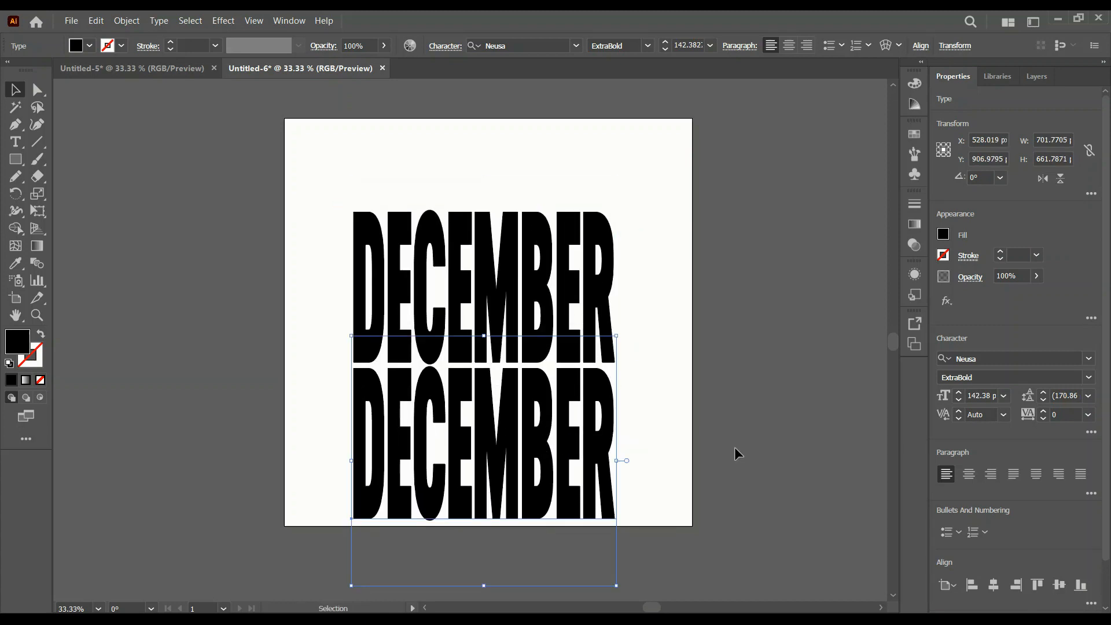
left_click(159, 21)
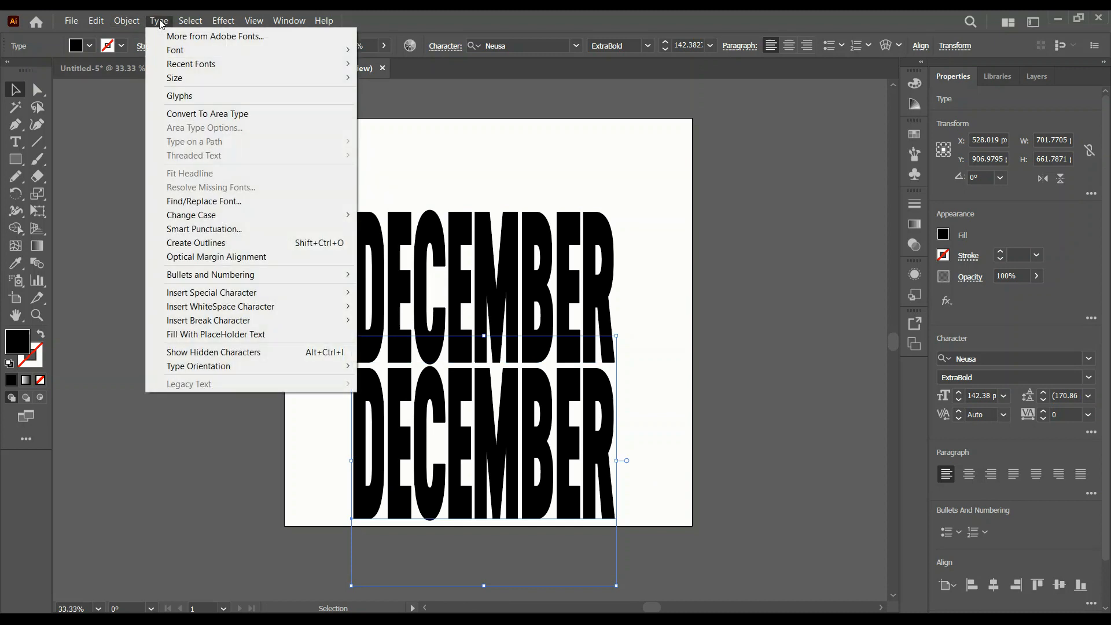
left_click(215, 246)
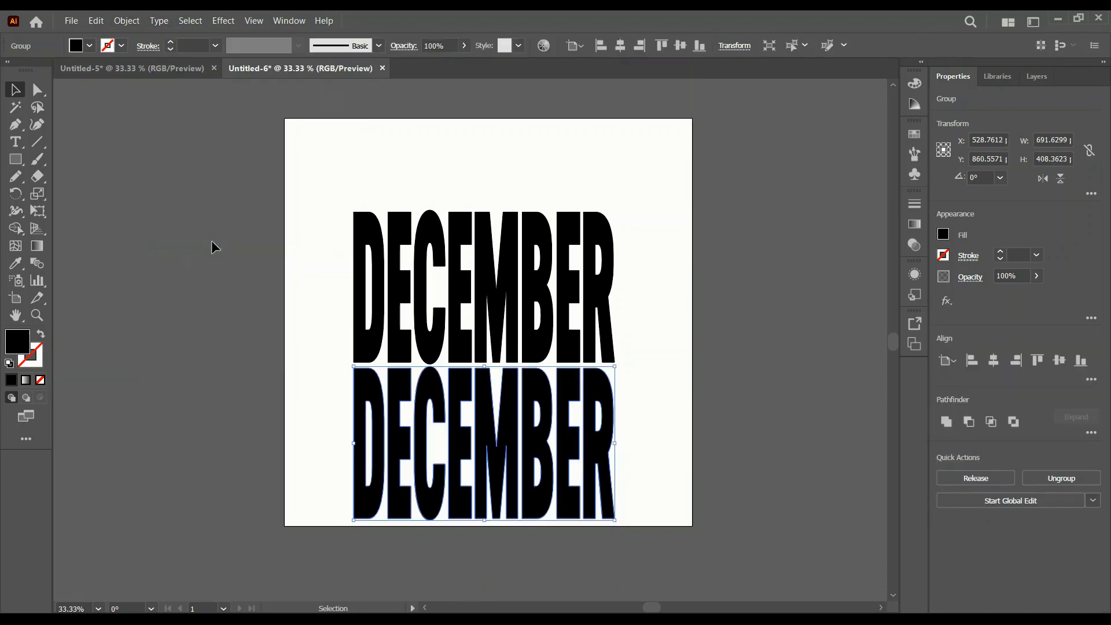
Move the original text up near the artboard's upper edge and raise the outlined copy to sit horizontally centred beneath it.
left_click_drag(508, 298, 509, 227)
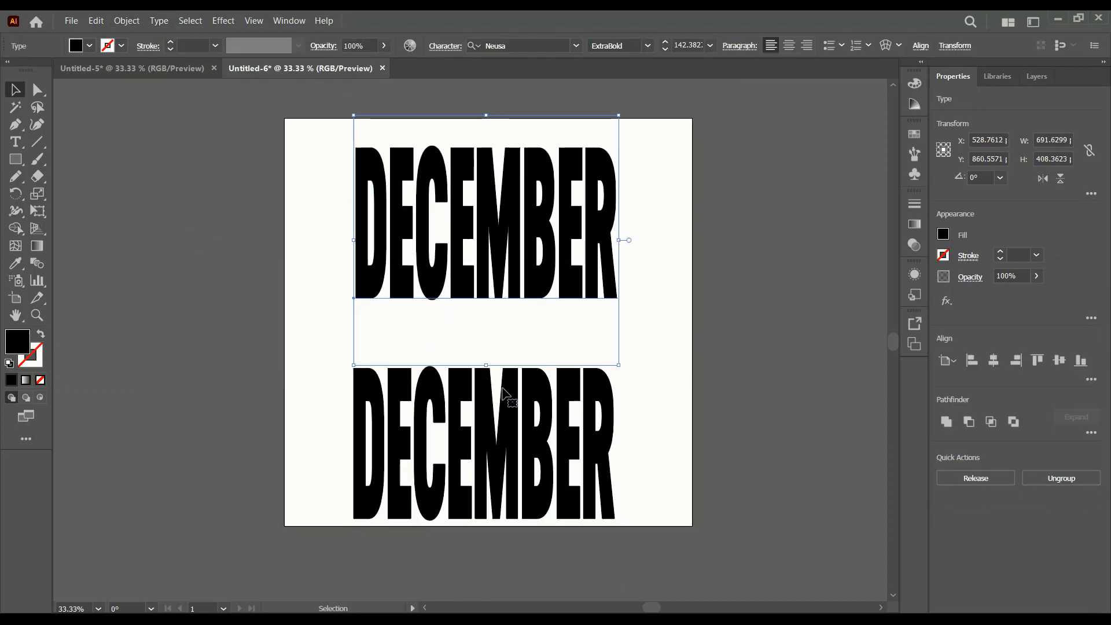
left_click_drag(496, 416, 499, 365)
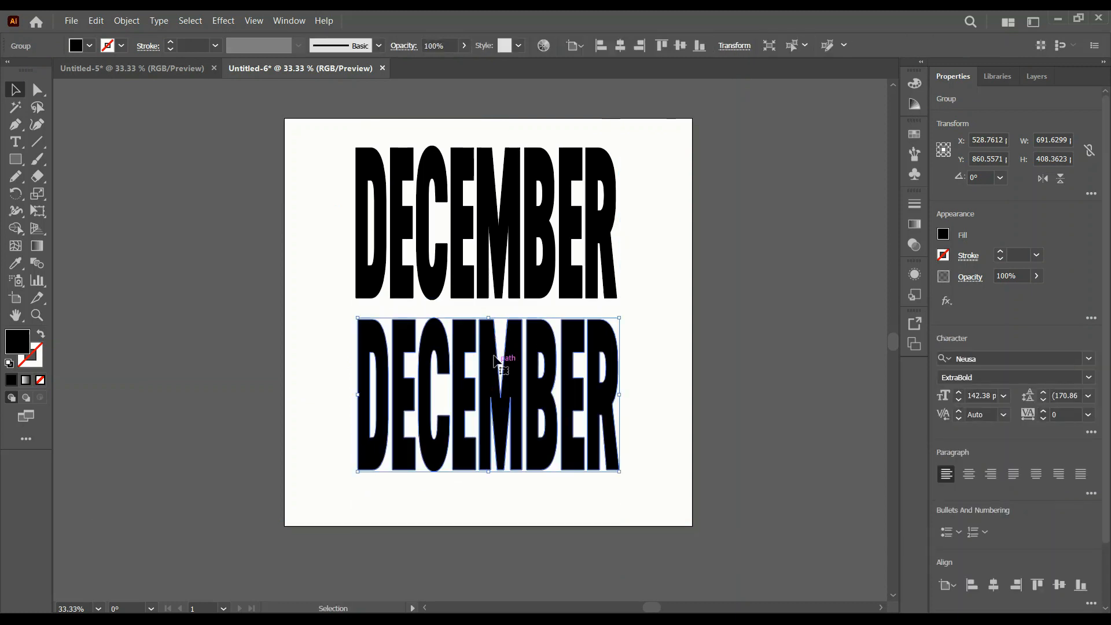
Apply a Free Transform perspective distortion to the outlined copy, widening its lower edge to the artboard's width, about 1073 px.
left_click(38, 210)
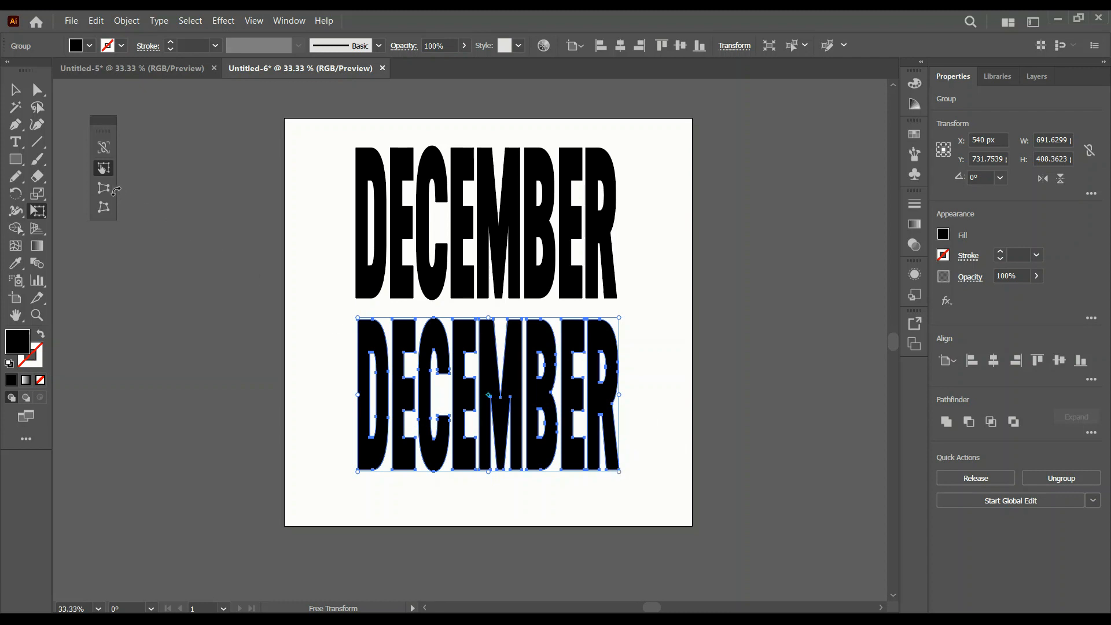
left_click(104, 187)
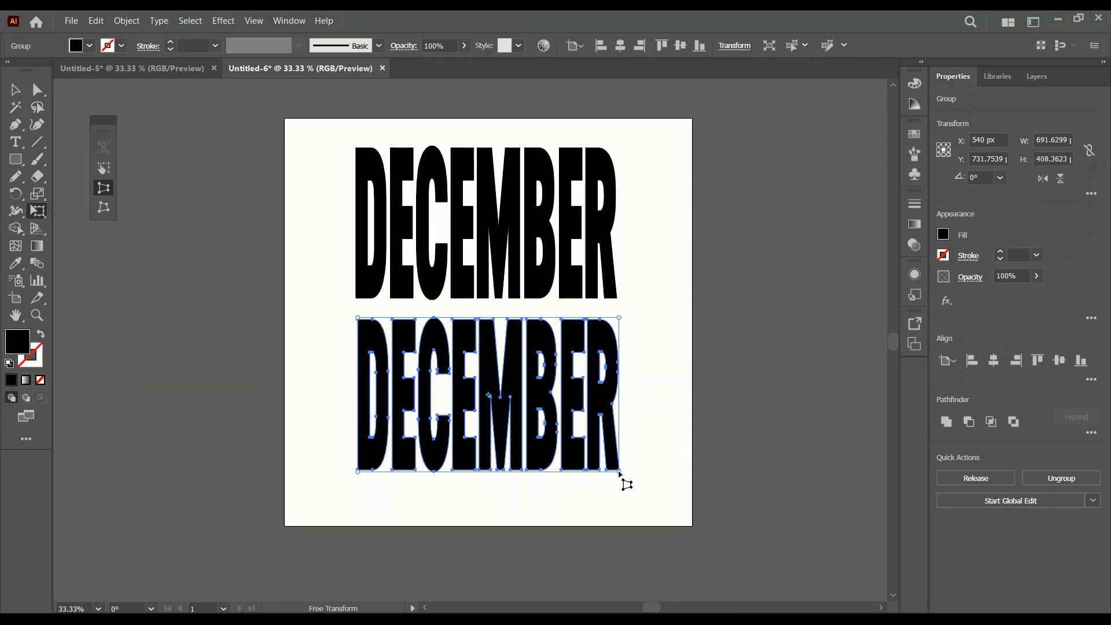
left_click_drag(620, 473, 692, 513)
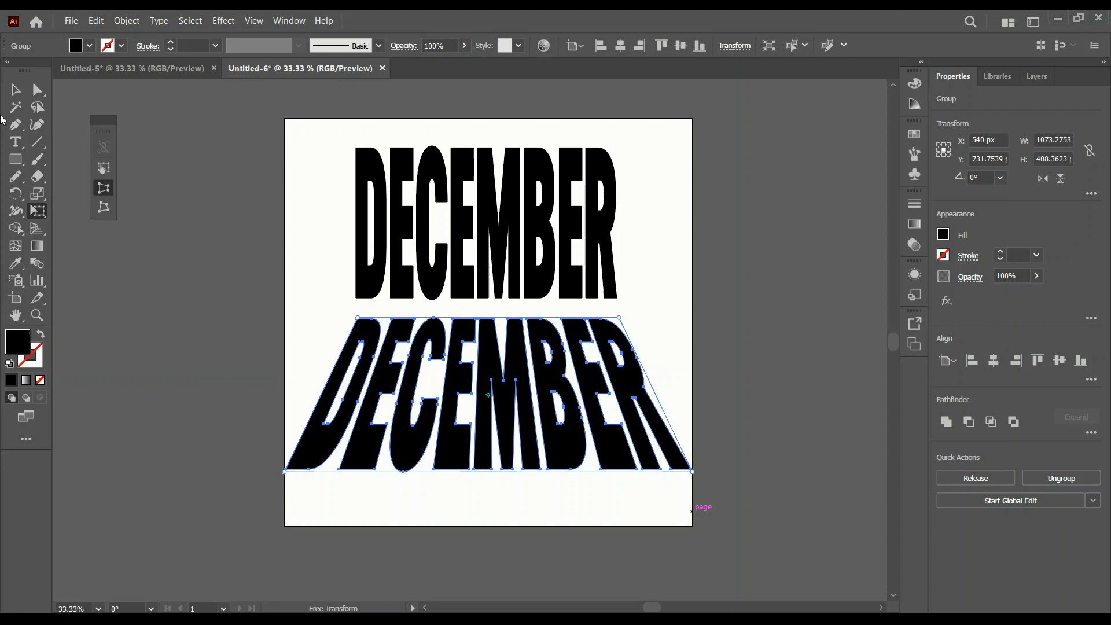
Align the distorted DECEMBER copy to the artboard's bottom edge and deselect it.
left_click(15, 90)
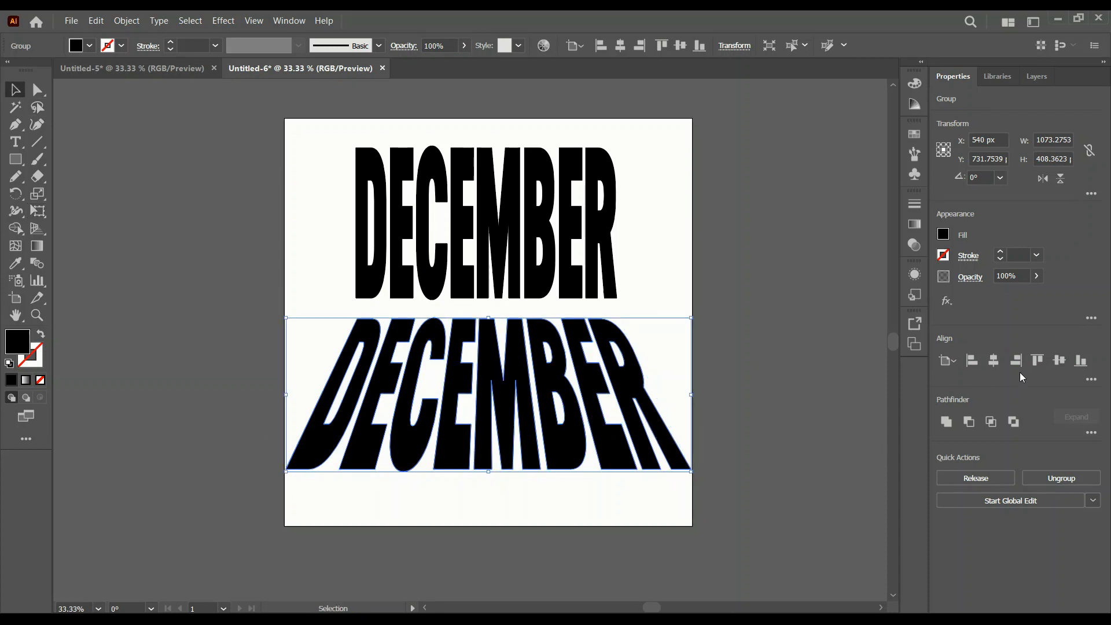
left_click(1082, 362)
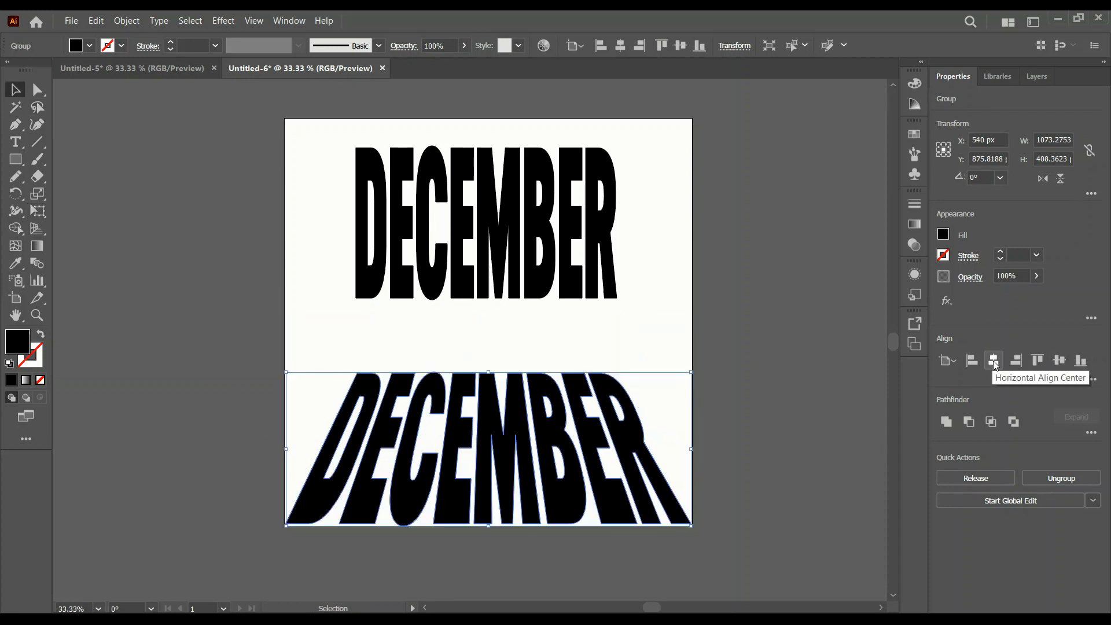
left_click(775, 435)
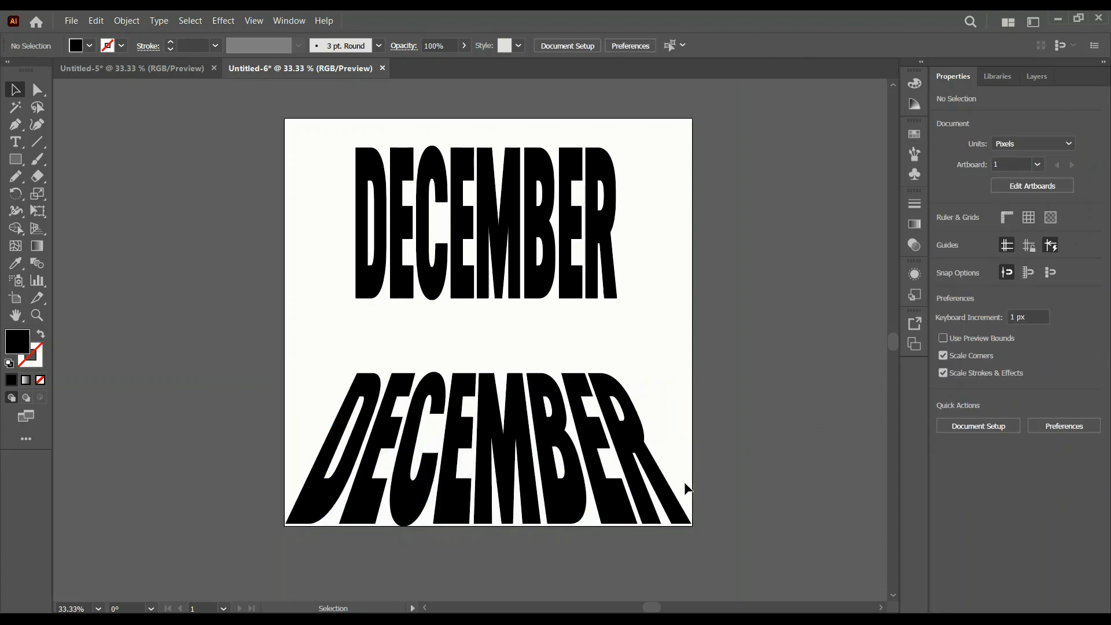
Move the upright DECEMBER text down to just above the perspective copy, keeping it centred horizontally.
left_click(612, 499)
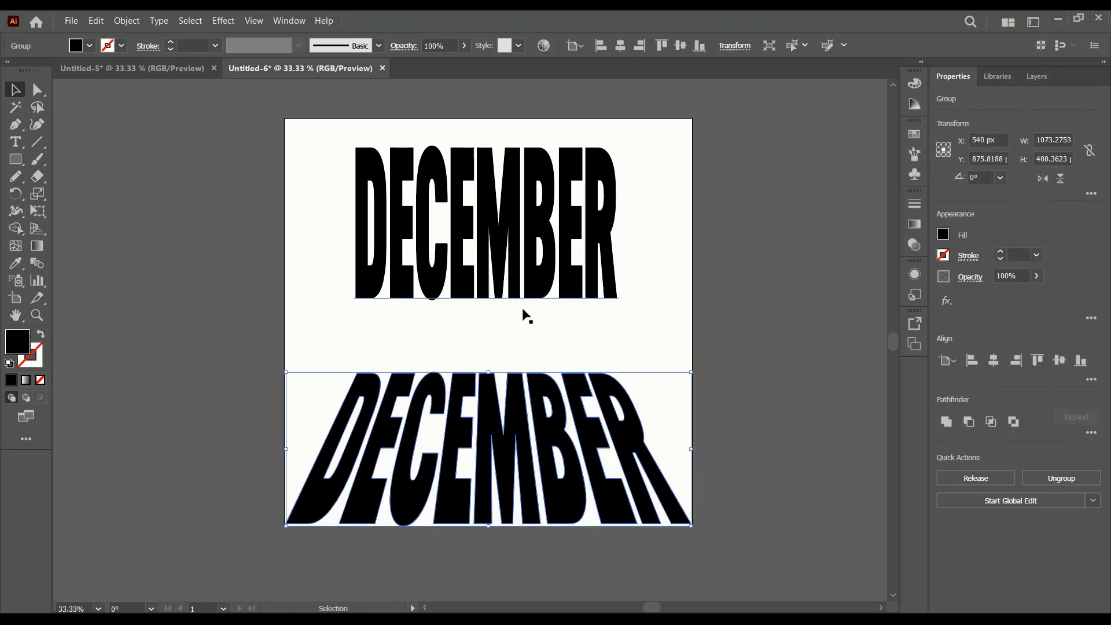
left_click(502, 264)
left_click_drag(499, 260, 501, 332)
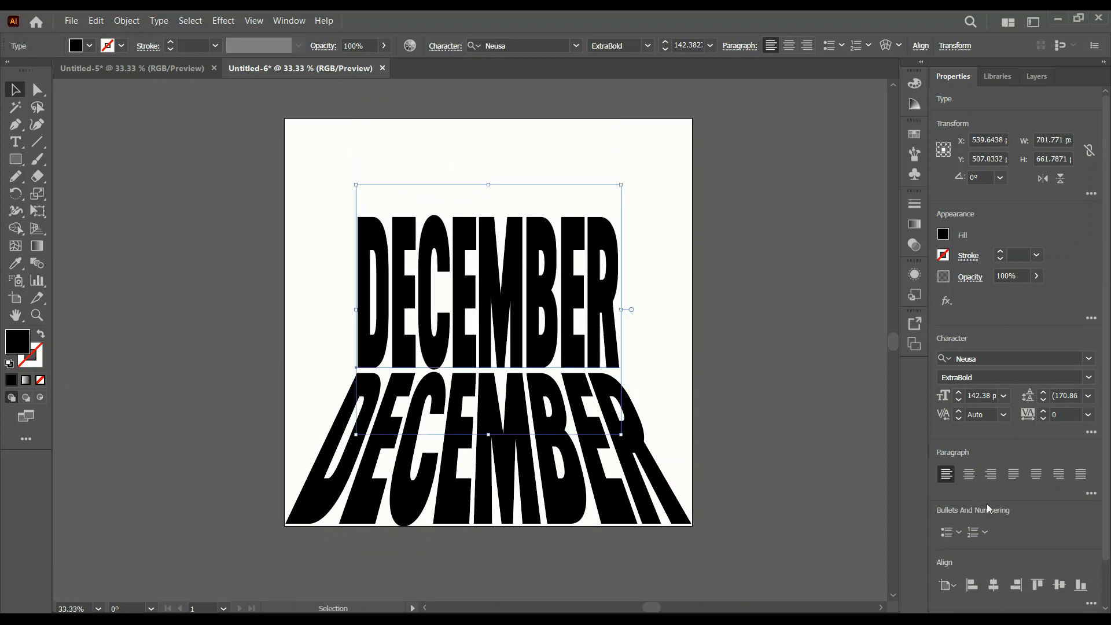
scroll(989, 504, "down", 1)
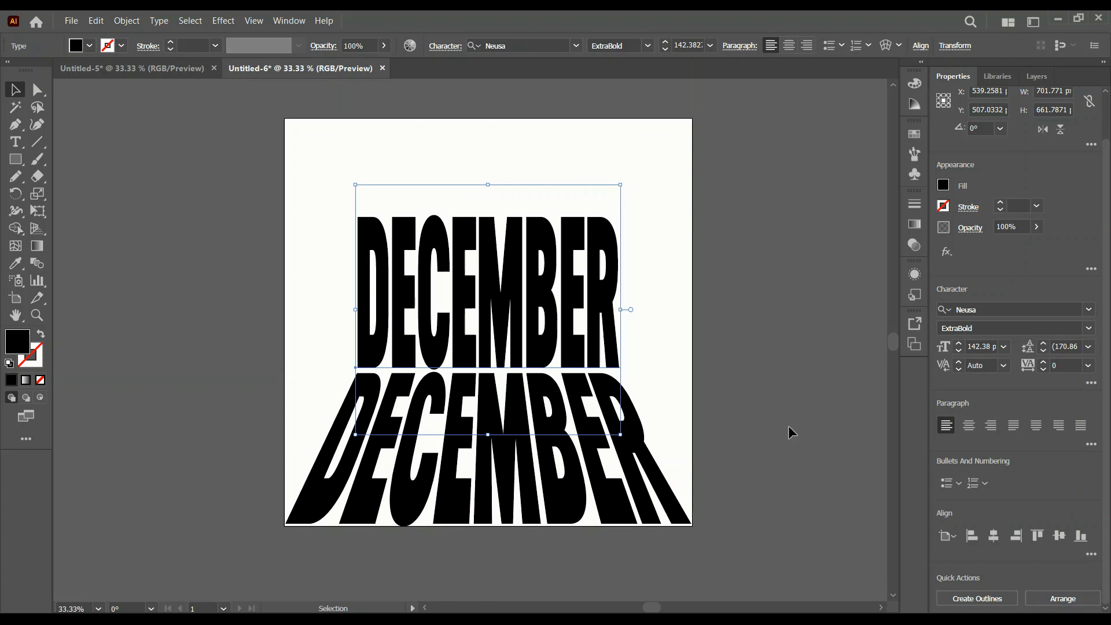
Nudge the upright DECEMBER text slightly down towards the perspective copy and fill both pieces of lettering with white.
key("Down")
key("Down")
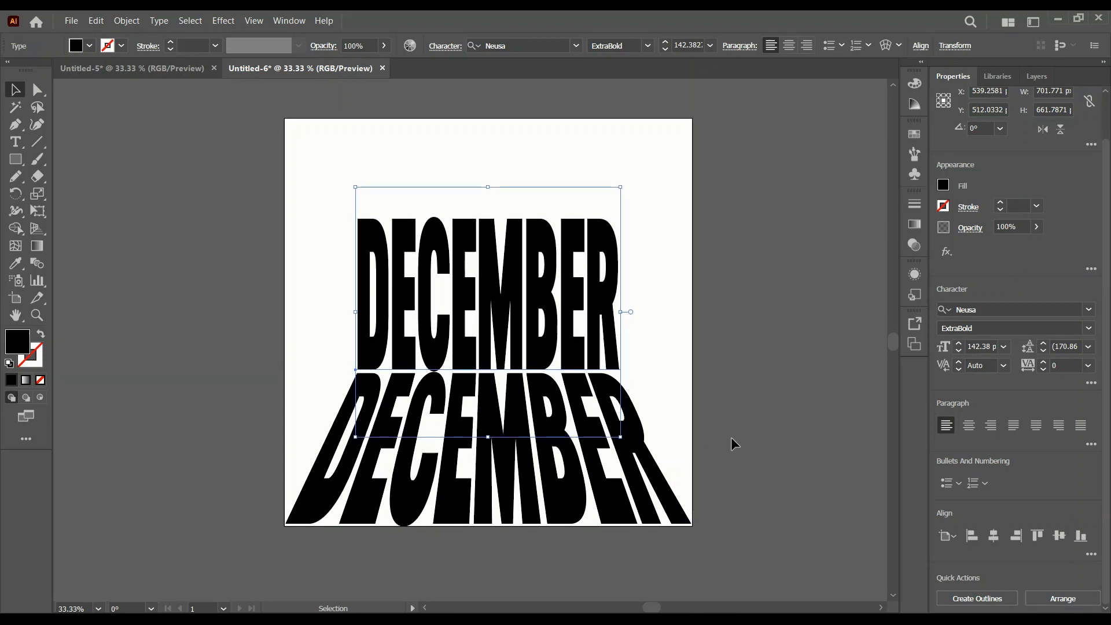
left_click(632, 468, "shift")
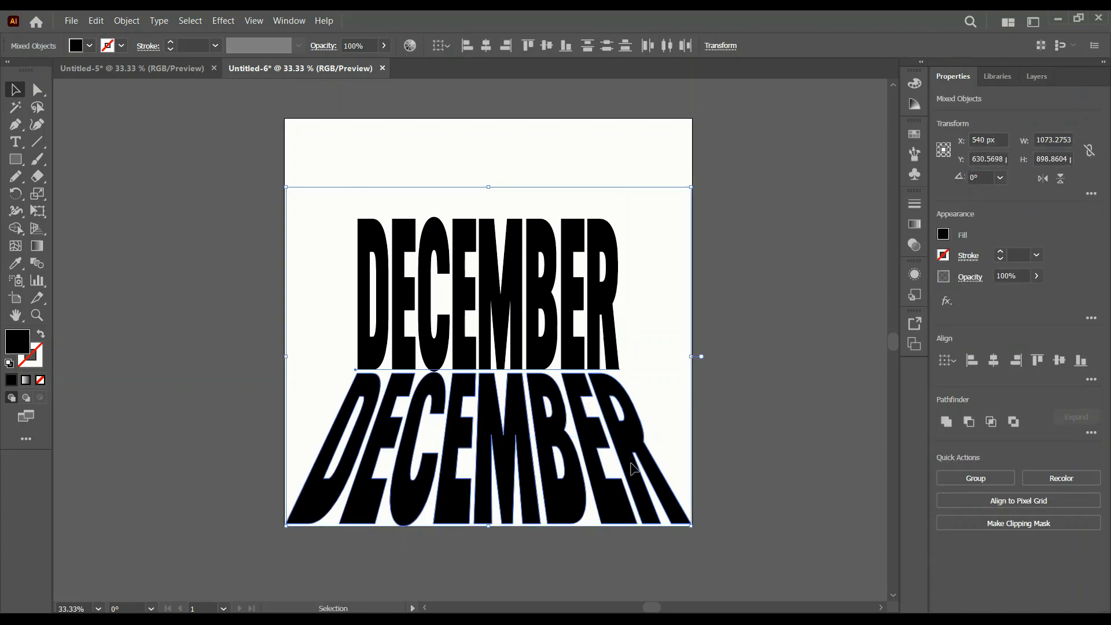
left_click(943, 234)
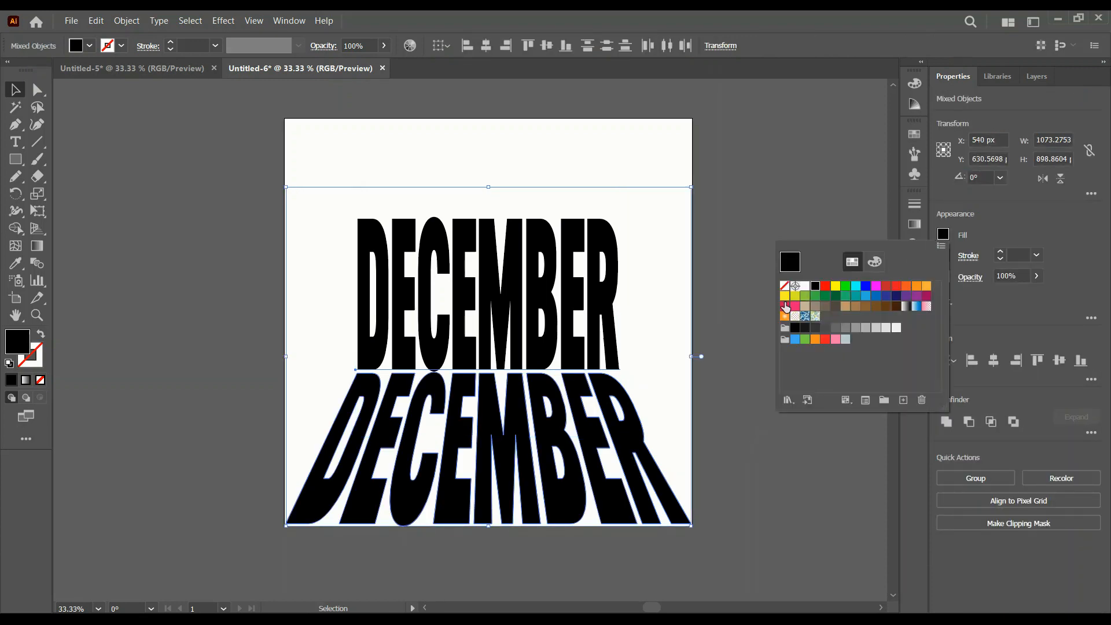
left_click(805, 286)
left_click(759, 205)
left_click(756, 202)
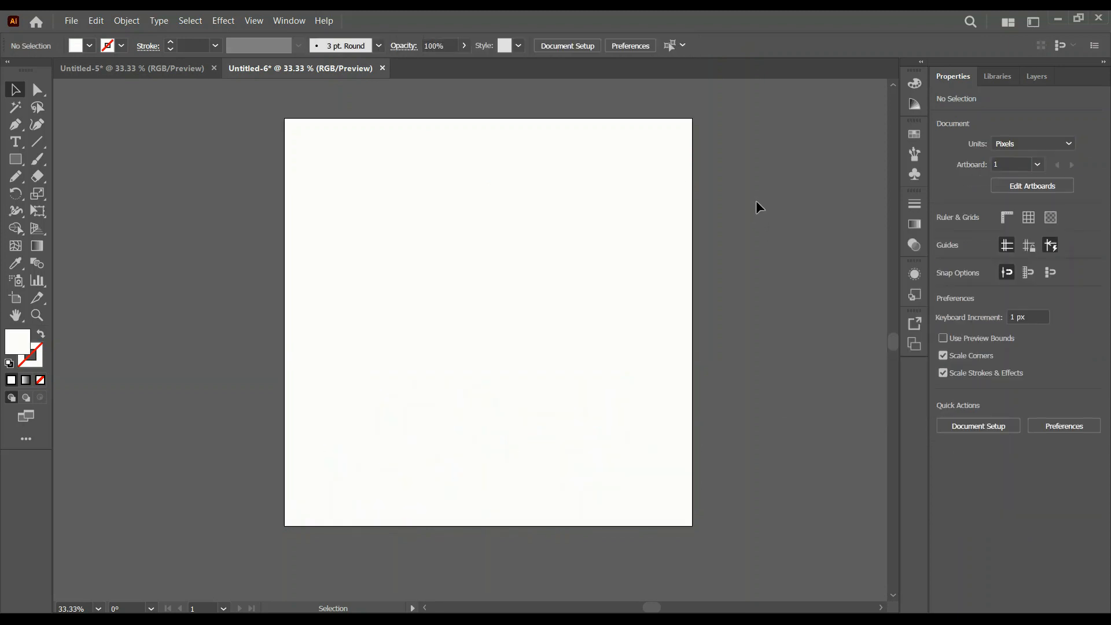
Create a 1080 x 1080 px rectangle as a background for the artboard.
left_click(8, 160)
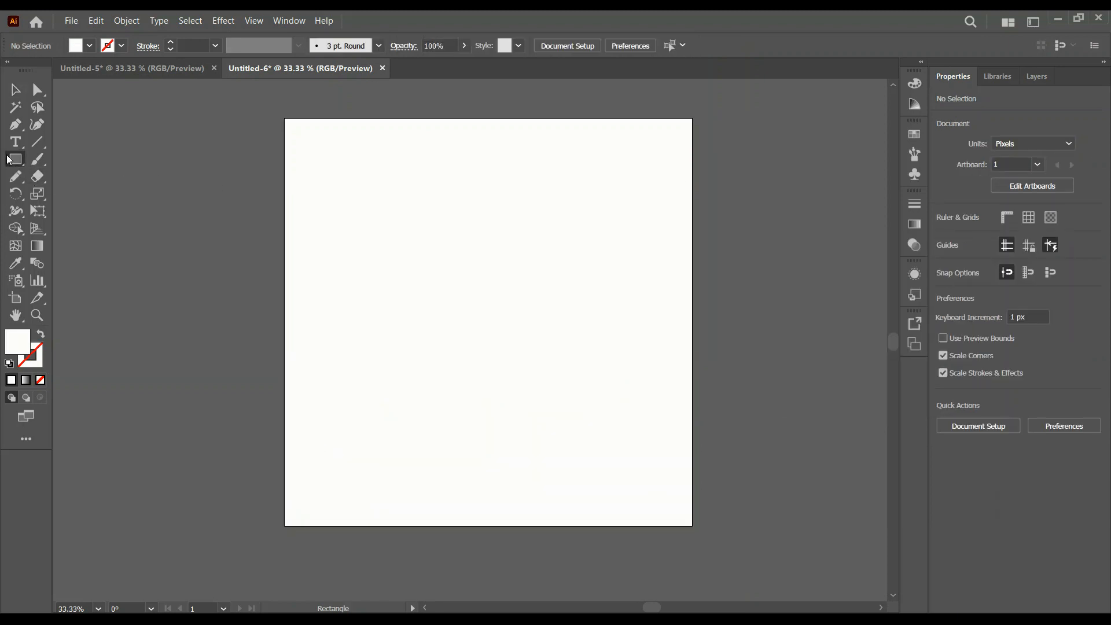
left_click(195, 173)
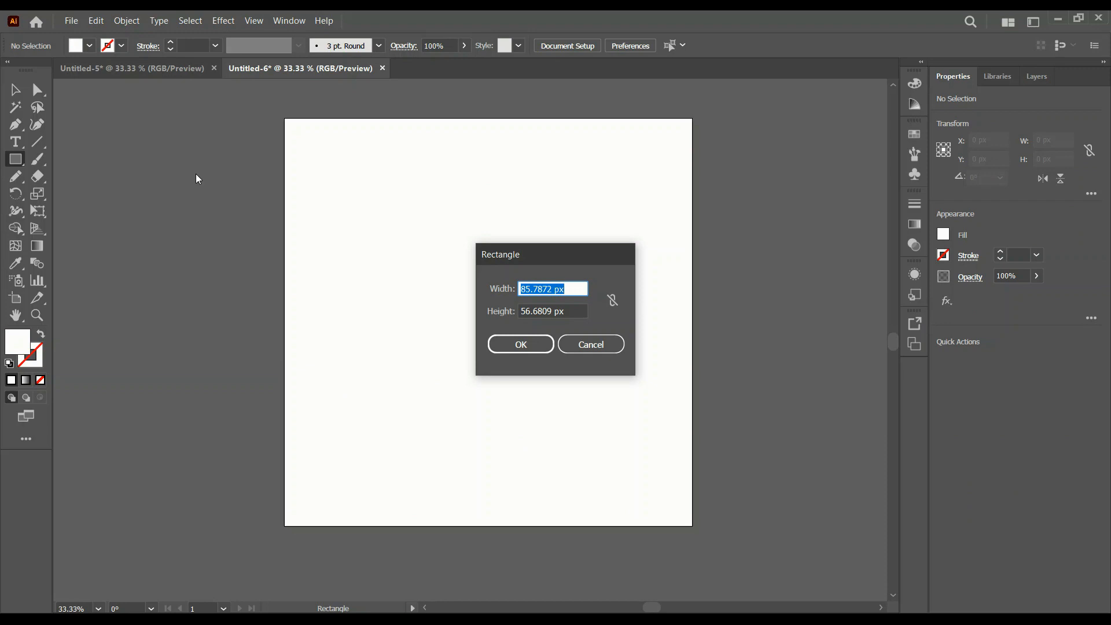
type("1080")
key("Tab")
type("1")
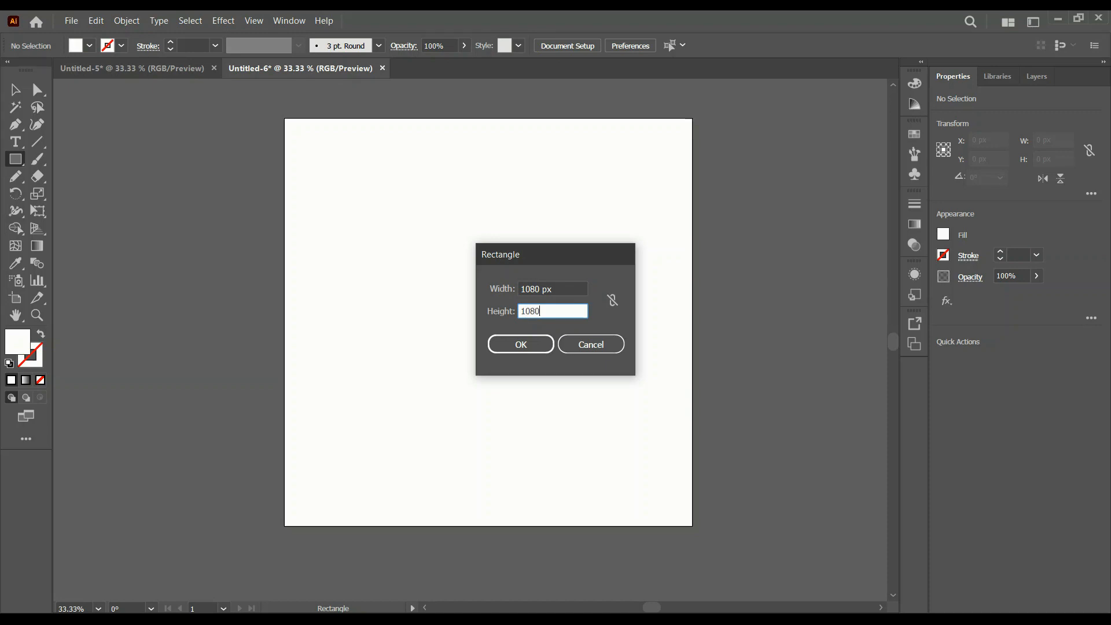
type("080")
key("Return")
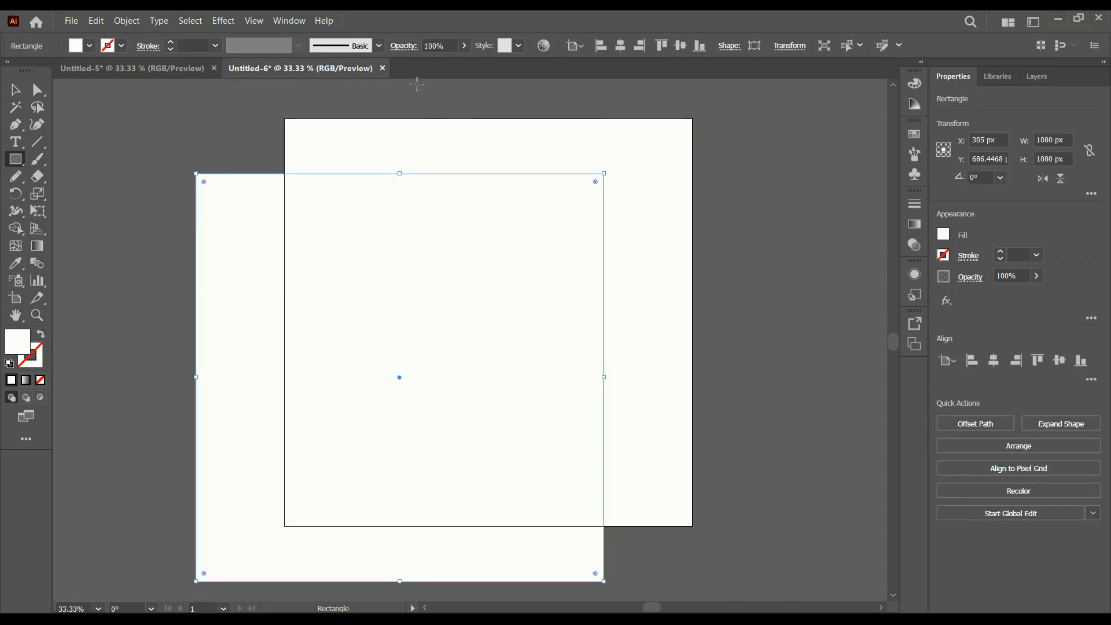
Fill the background rectangle with the black swatch from the Grays colour group.
left_click(944, 234)
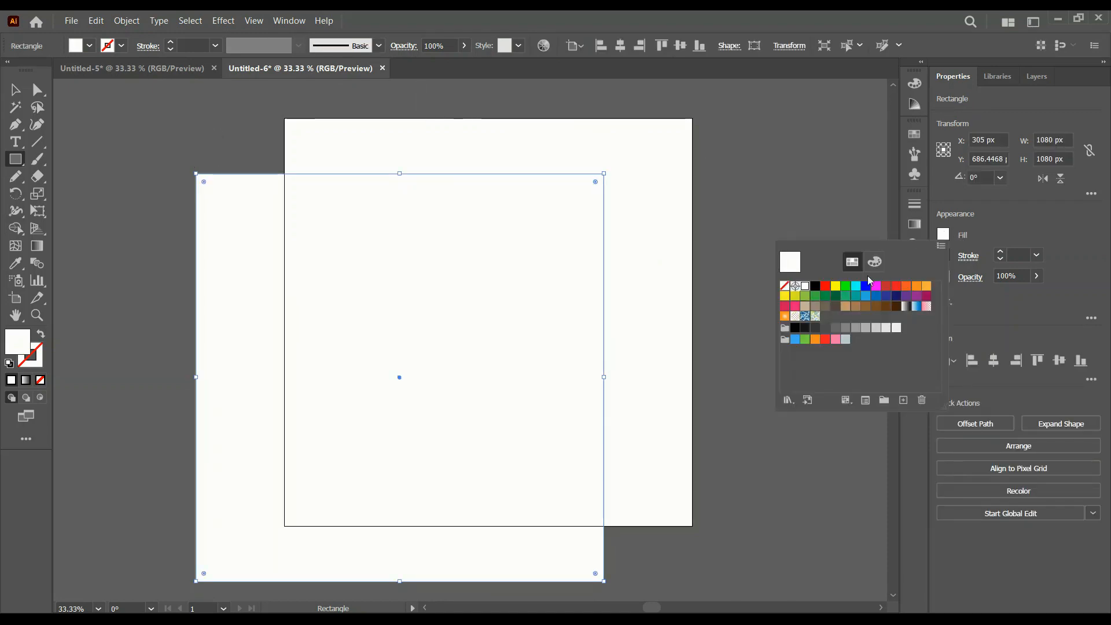
left_click(816, 287)
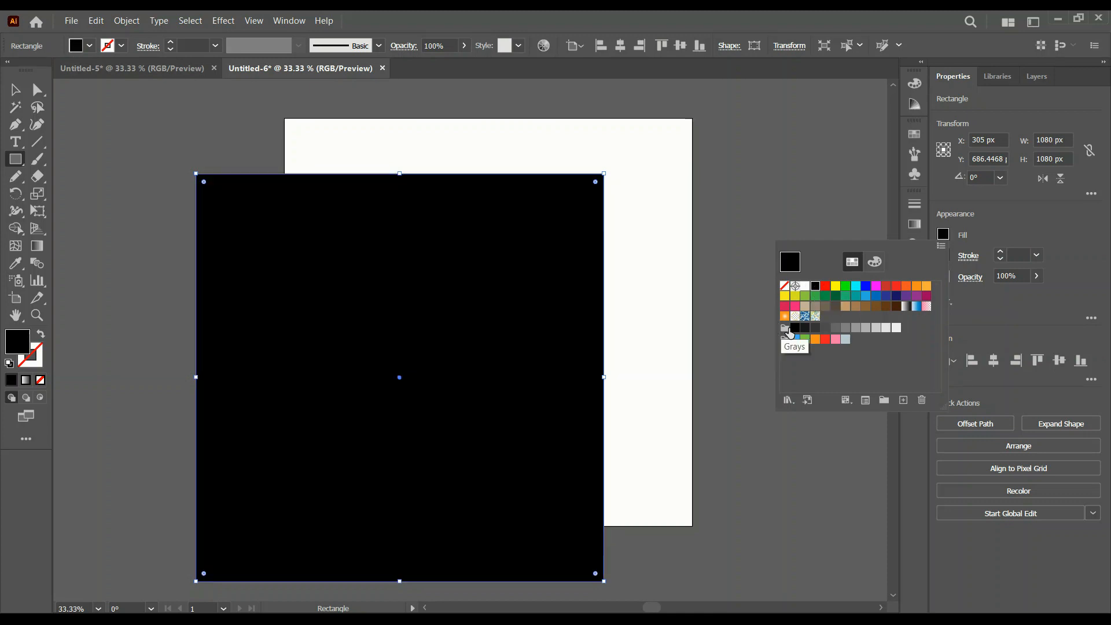
left_click(795, 328)
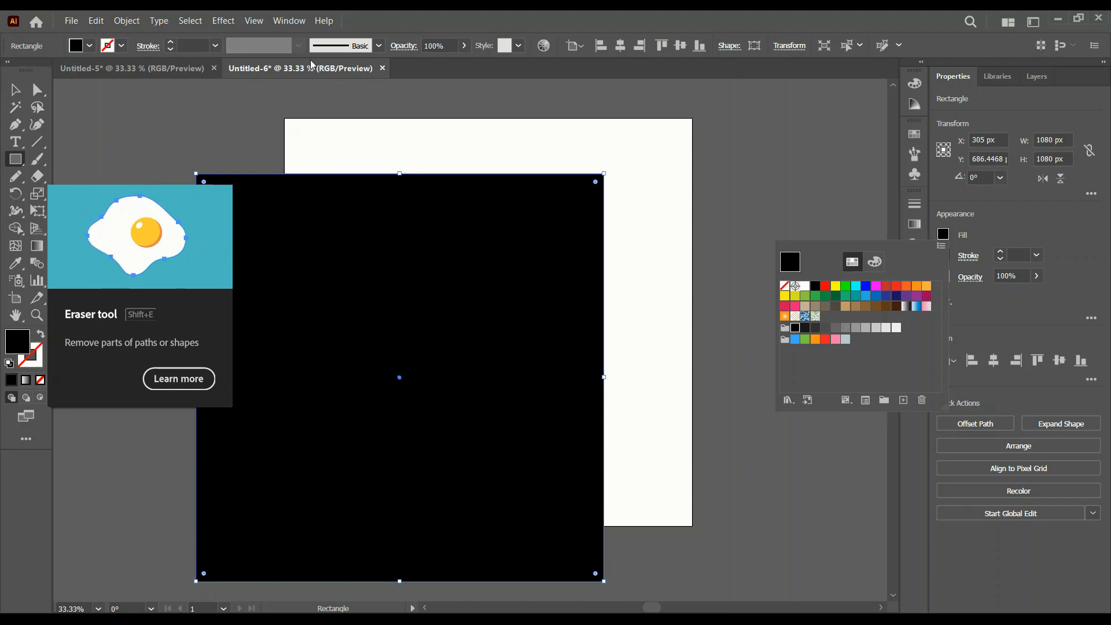
key("Escape")
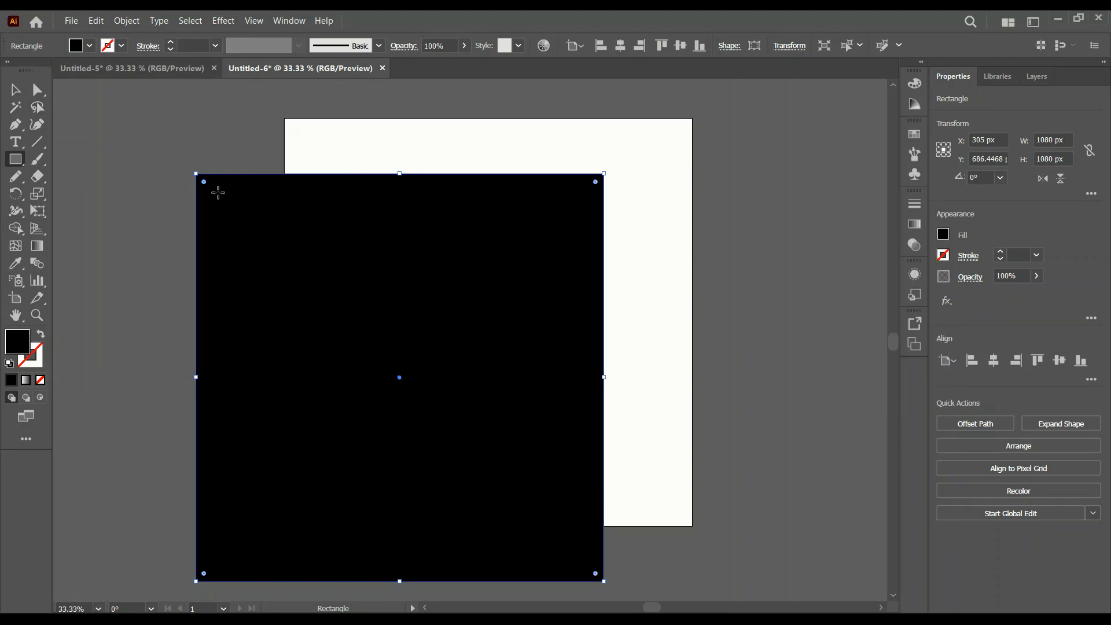
Move the black rectangle onto the artboard, send it to the back behind the lettering and centre it vertically on the artboard.
left_click(16, 90)
left_click_drag(307, 247, 380, 208)
right_click(379, 209)
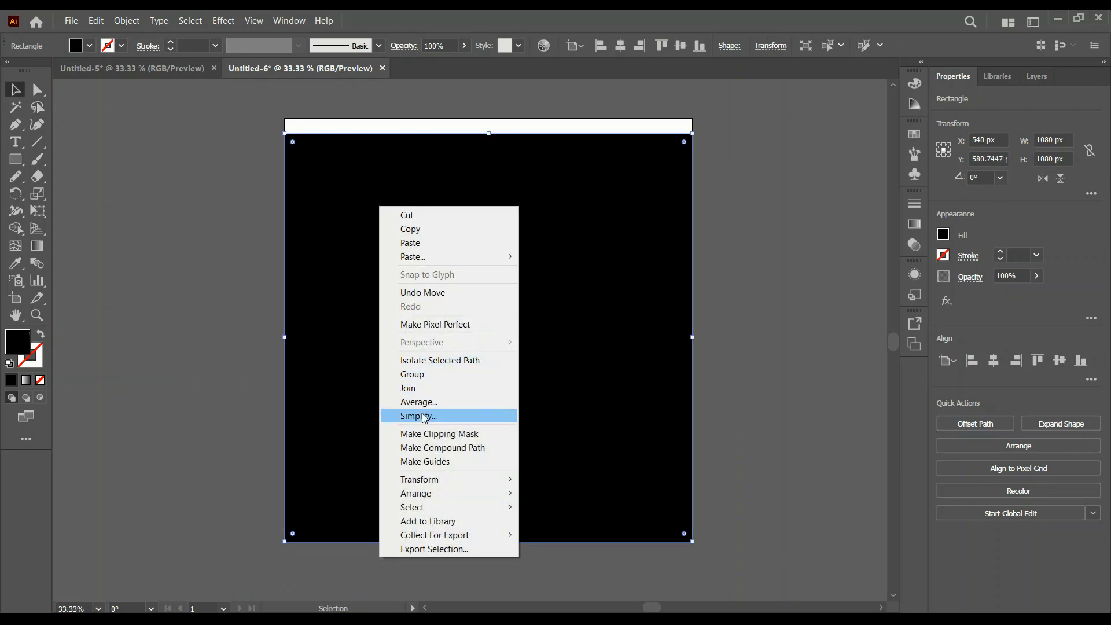
mouse_move(435, 494)
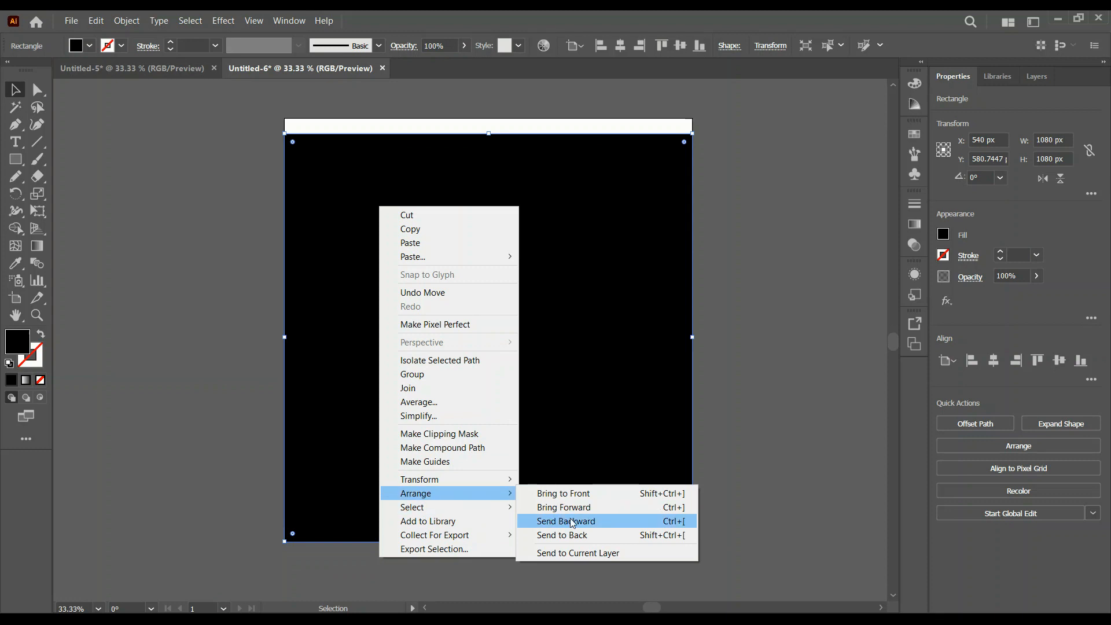
left_click(582, 535)
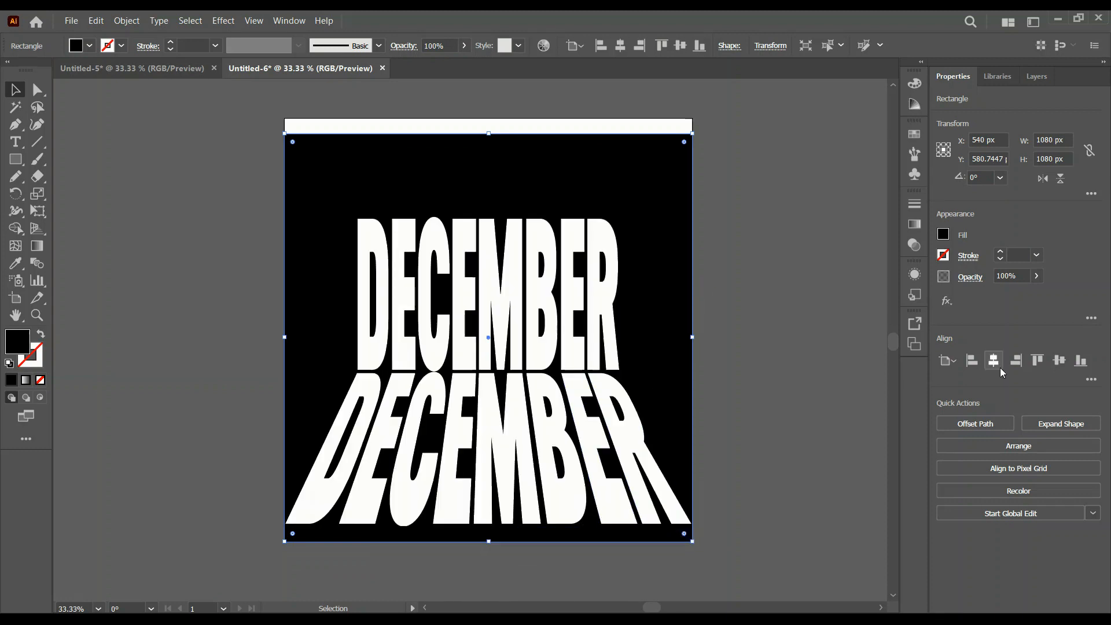
left_click(1055, 359)
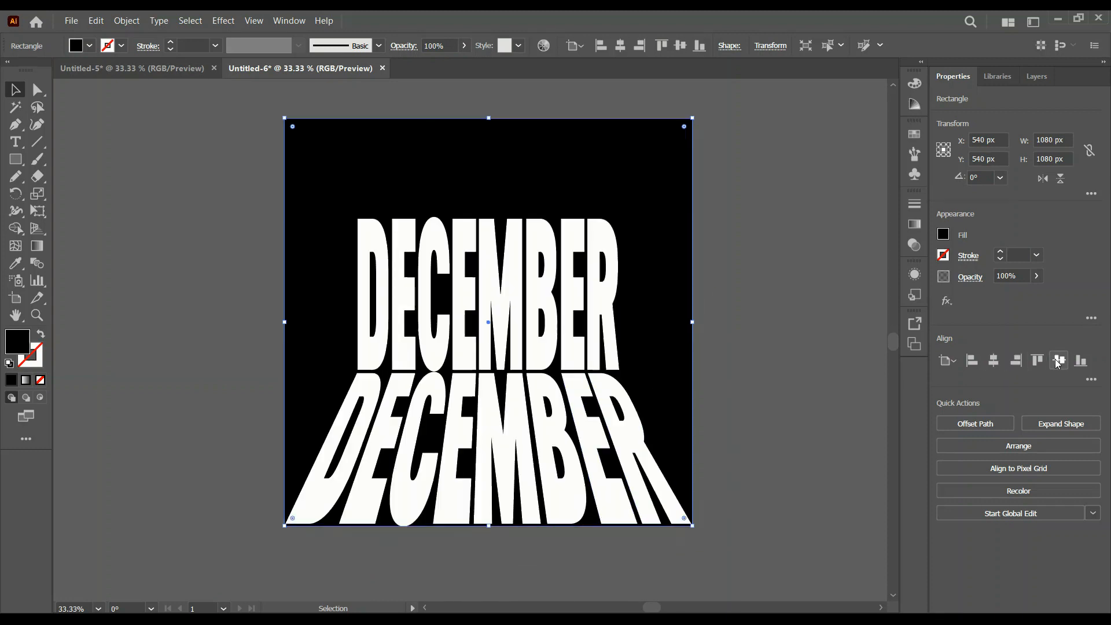
left_click(811, 340)
Lower the perspective DECEMBER copy's opacity to 21%.
left_click(637, 447)
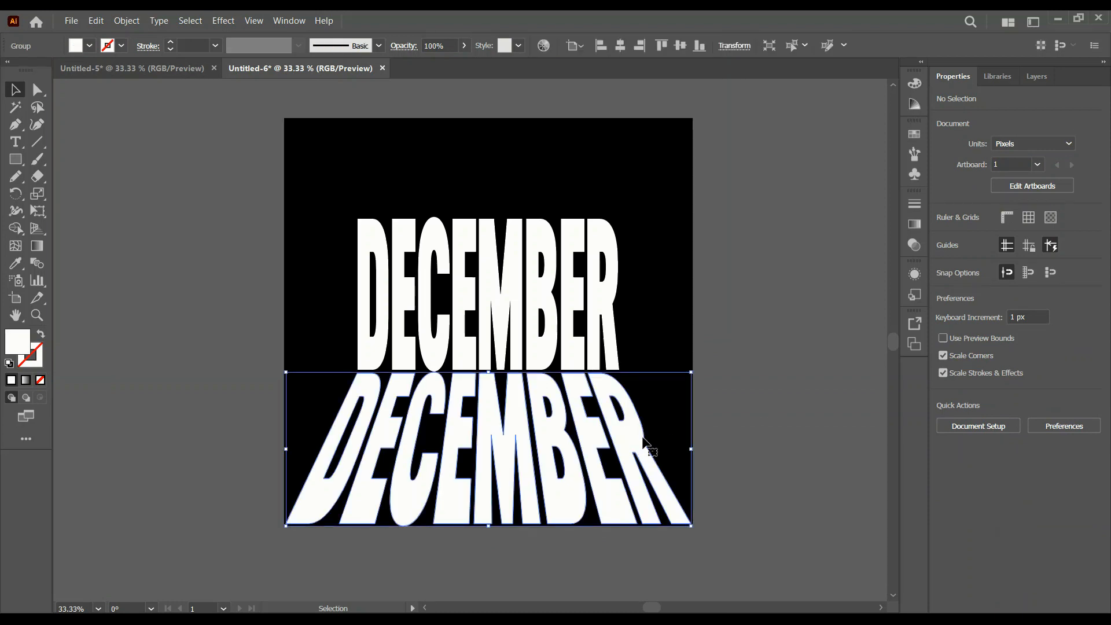
left_click(1038, 277)
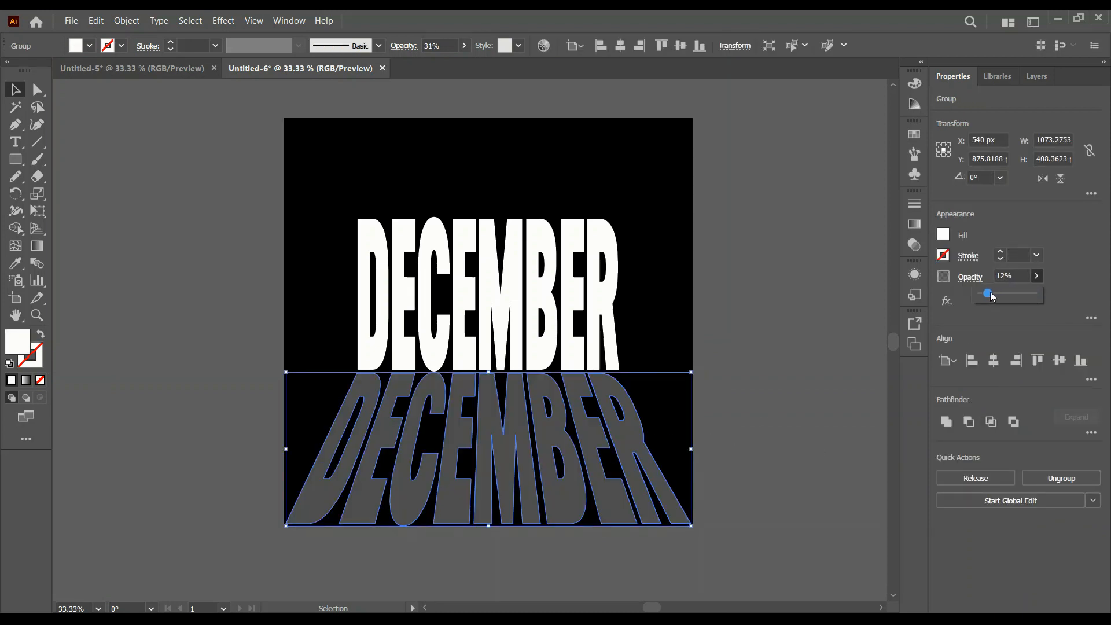
left_click_drag(992, 292, 996, 293)
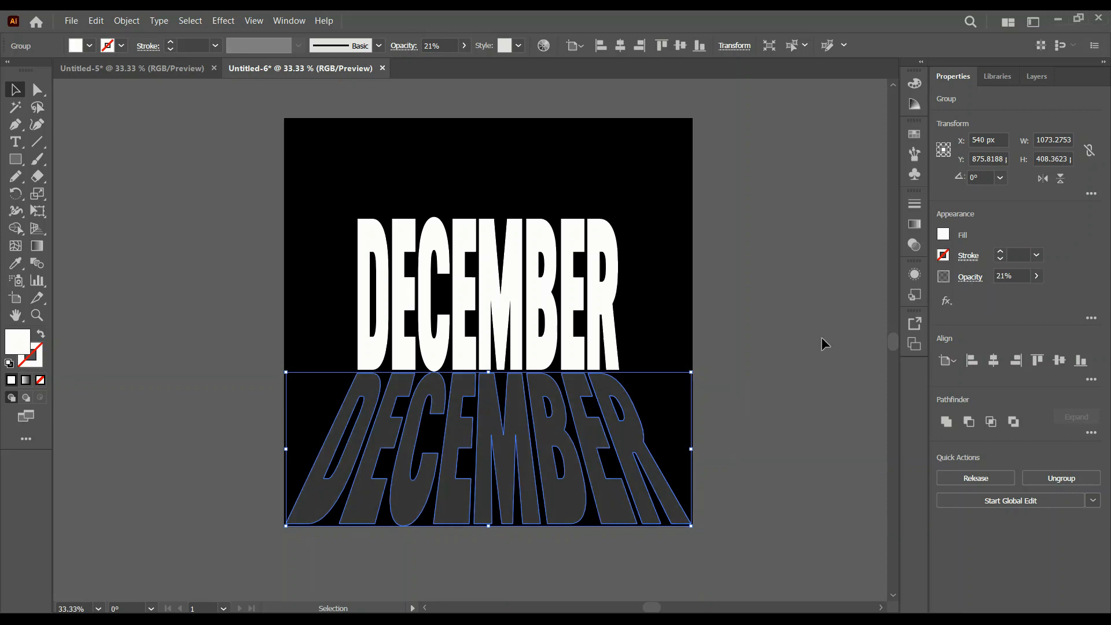
left_click(765, 308)
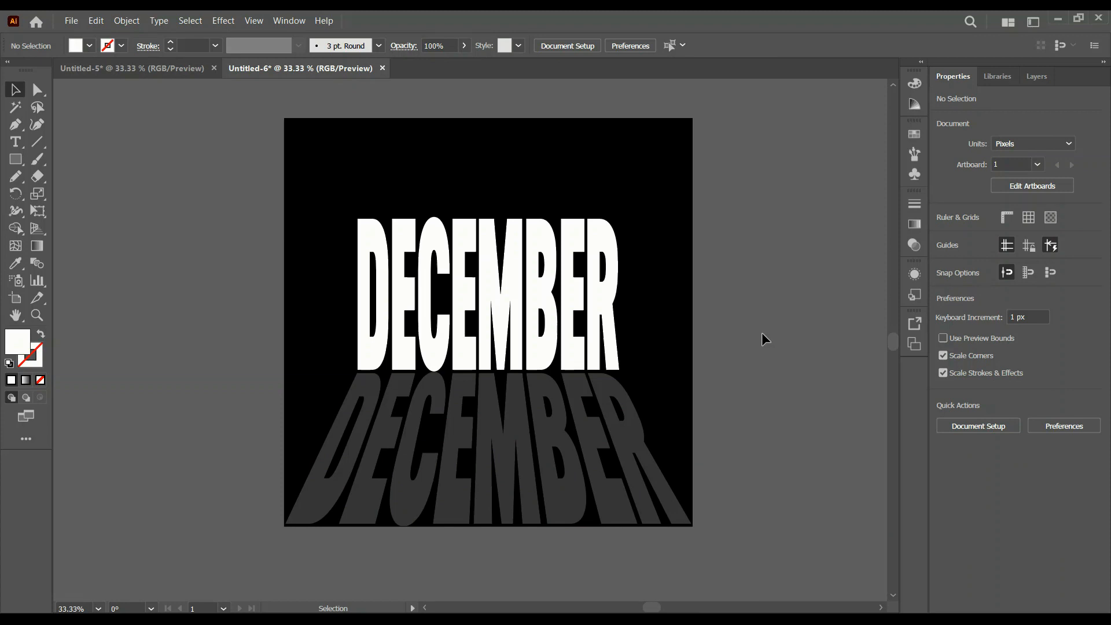
Set the perspective DECEMBER copy's opacity to 38% and deselect it.
left_click(606, 439)
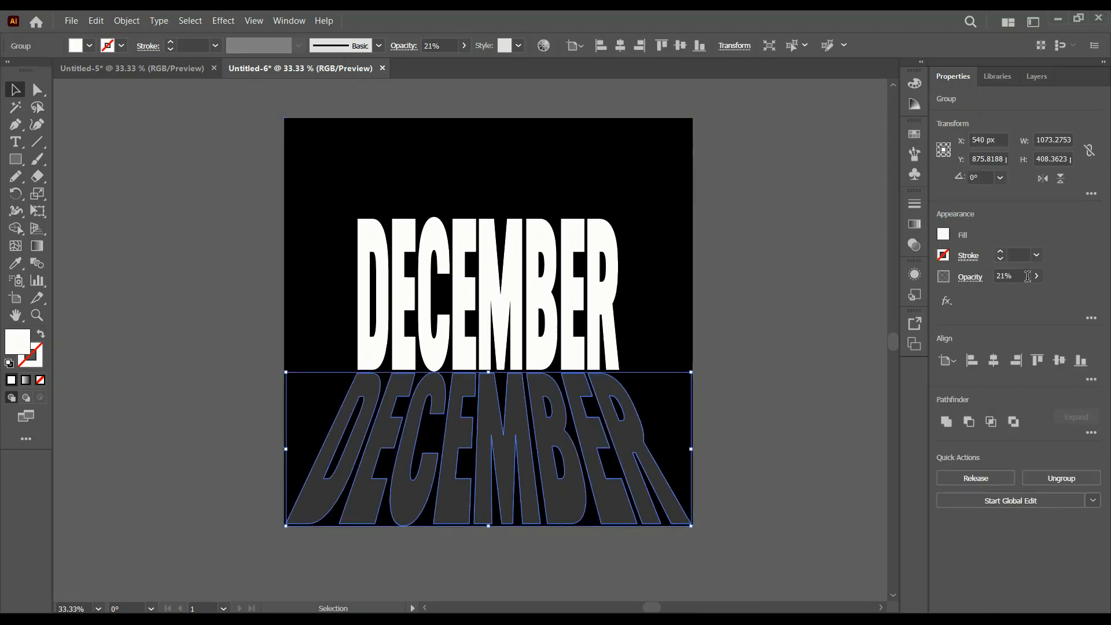
left_click(1037, 277)
left_click_drag(999, 293, 1000, 294)
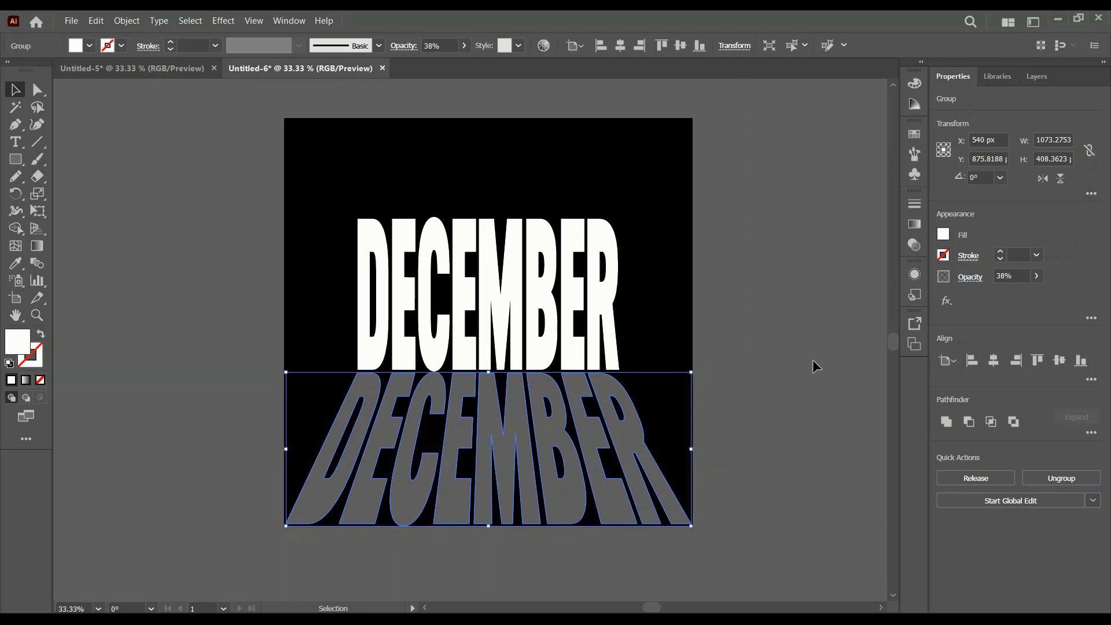
left_click(776, 360)
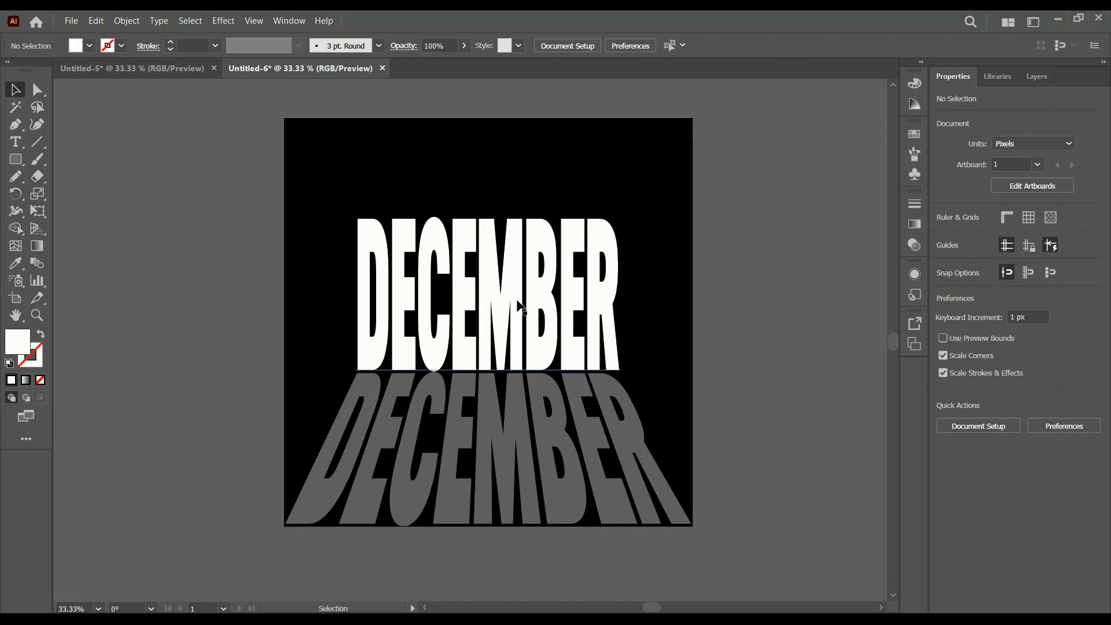
Place the images pngwing.com (2), pngwing.com (3) and pngwing.com as linked files at full size.
left_click(73, 22)
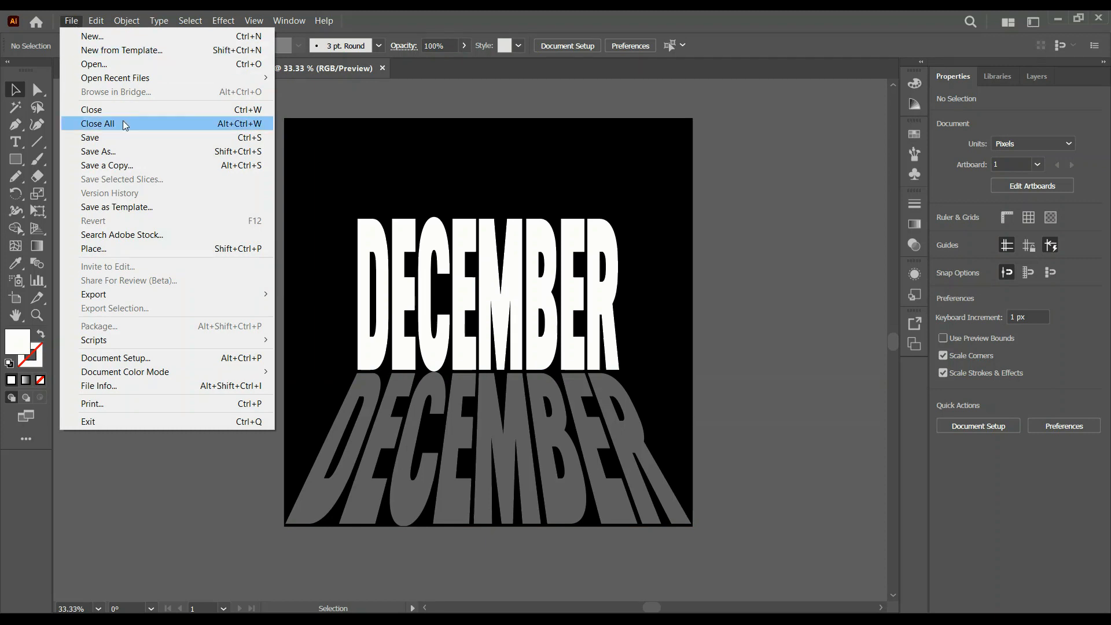
left_click(112, 250)
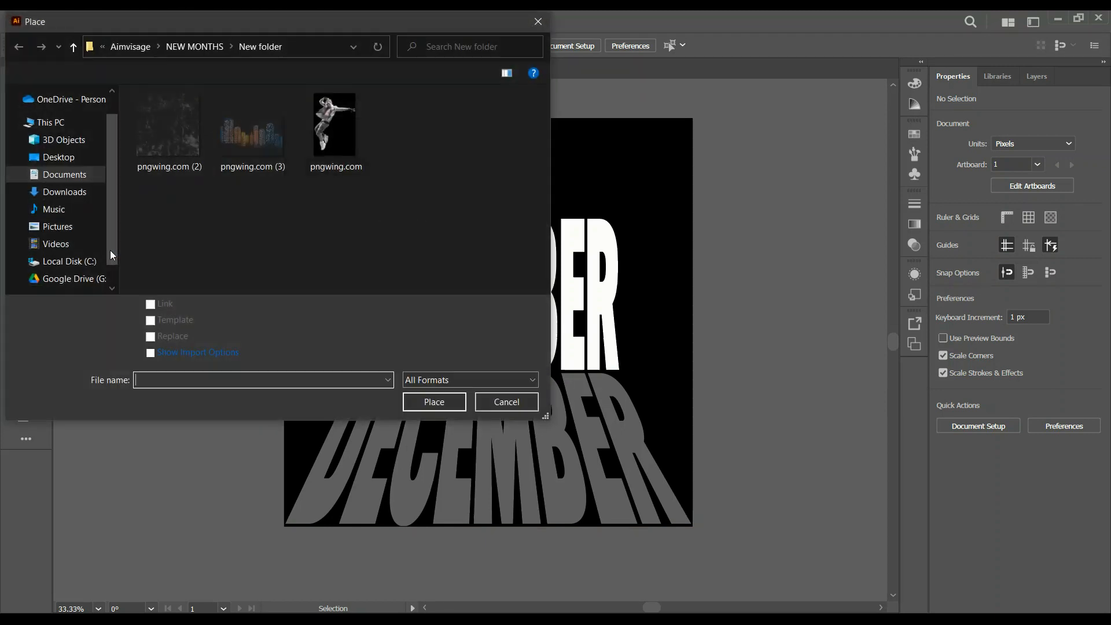
left_click_drag(365, 210, 152, 136)
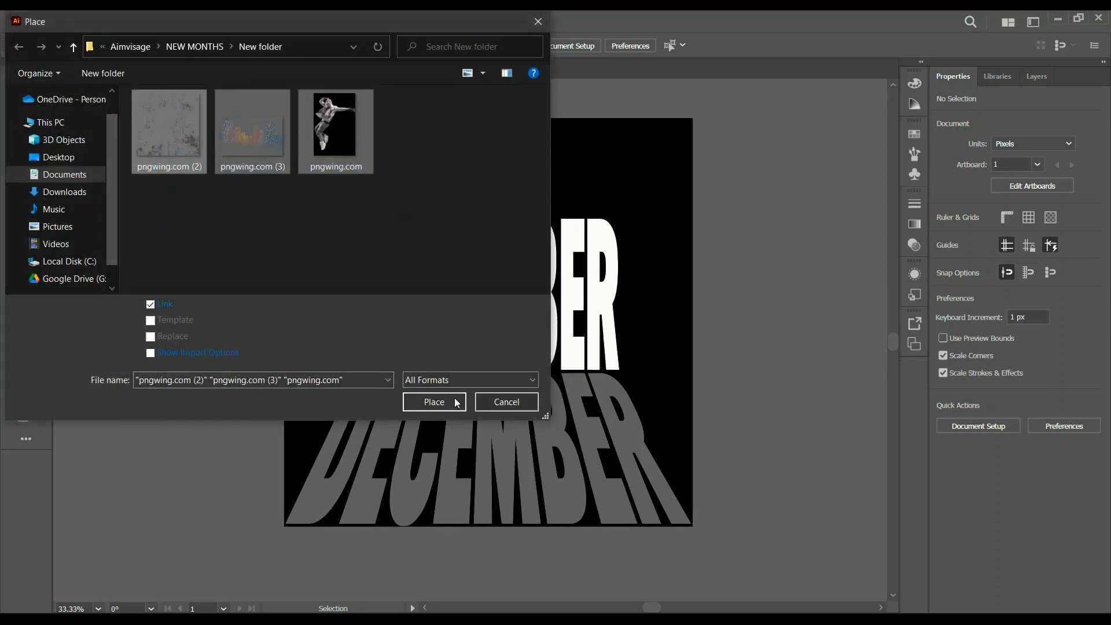
left_click(430, 404)
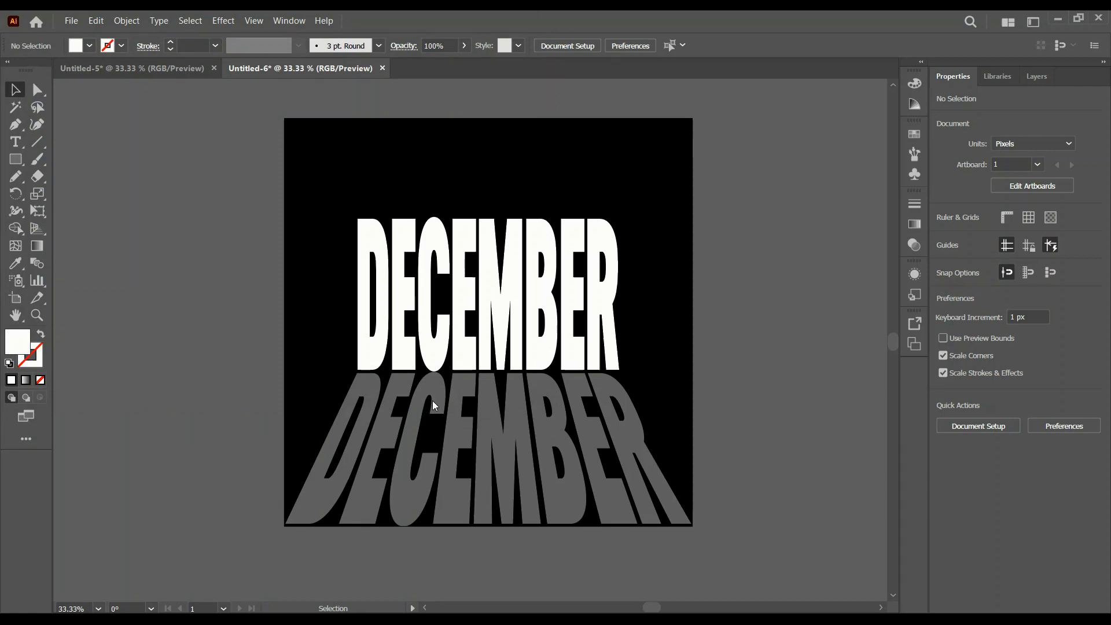
left_click(150, 225)
left_click(145, 165)
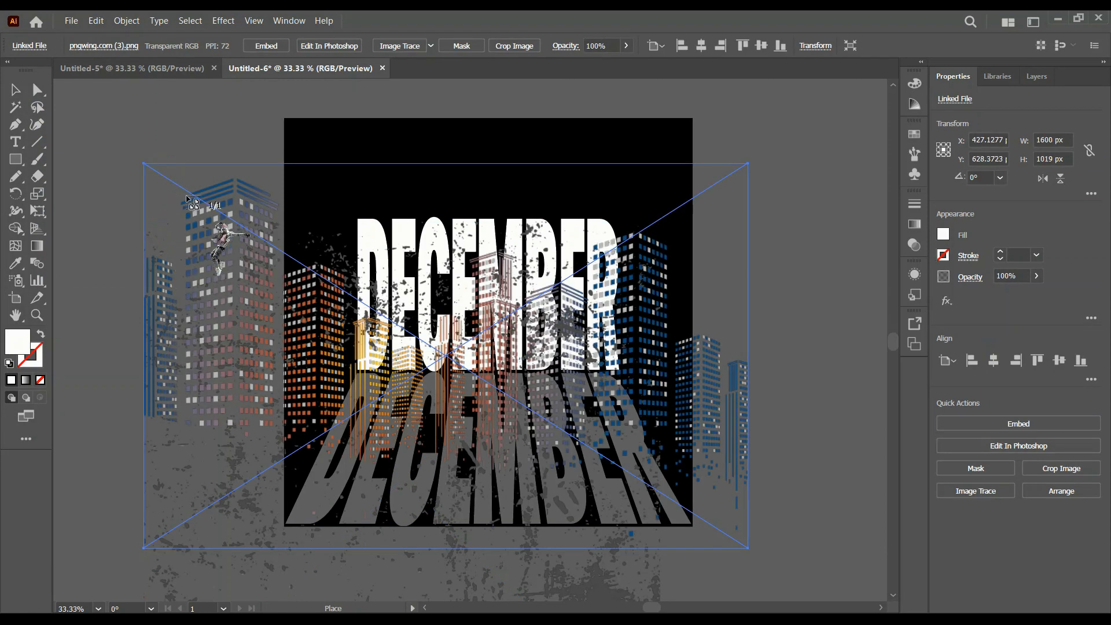
left_click(111, 138)
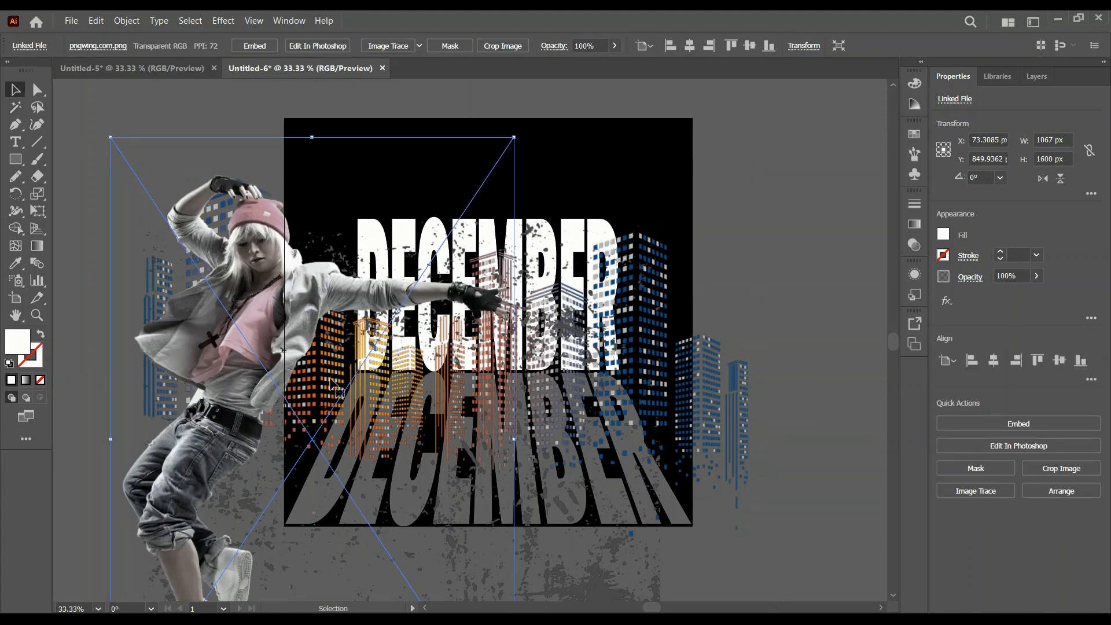
Move the dancer image off to the right of the artboard and the grunge texture image to its left.
scroll(293, 356, "down", 2)
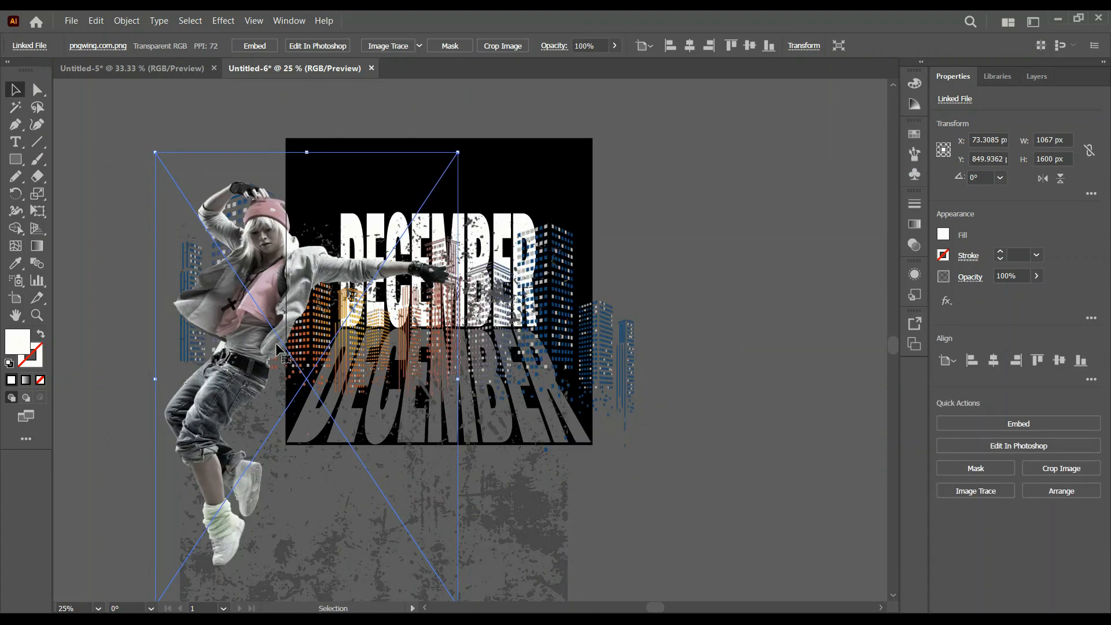
left_click_drag(264, 341, 769, 321)
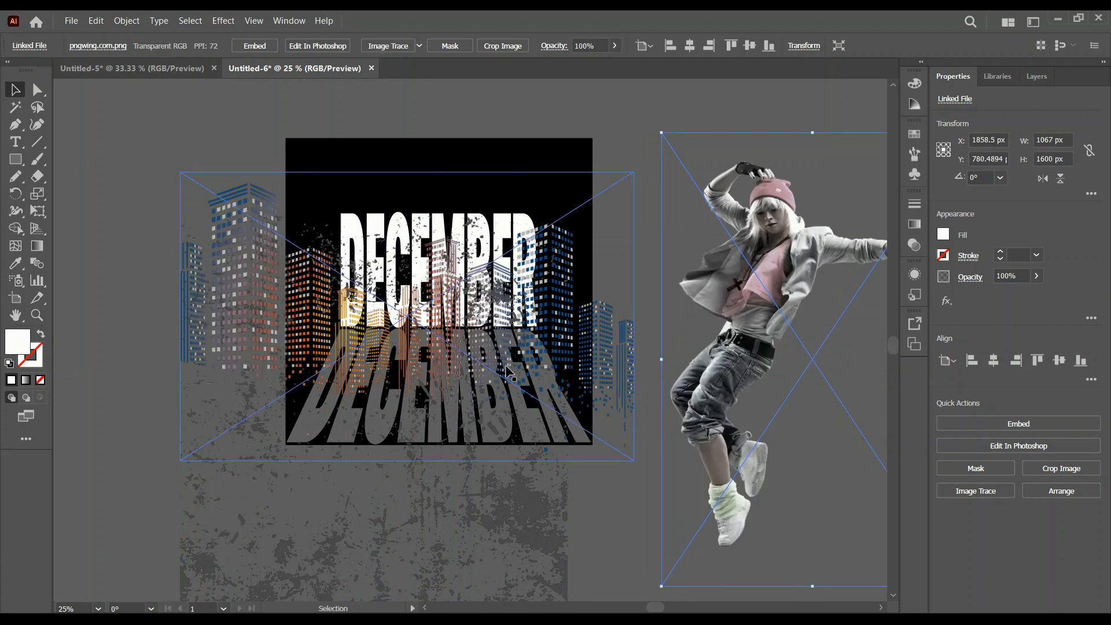
left_click_drag(507, 517, 238, 508)
Raise the city skyline image over the upright DECEMBER text, centred horizontally on the artboard.
left_click(599, 359)
left_click_drag(610, 325, 595, 276)
left_click(525, 217)
scroll(525, 217, "up", 1)
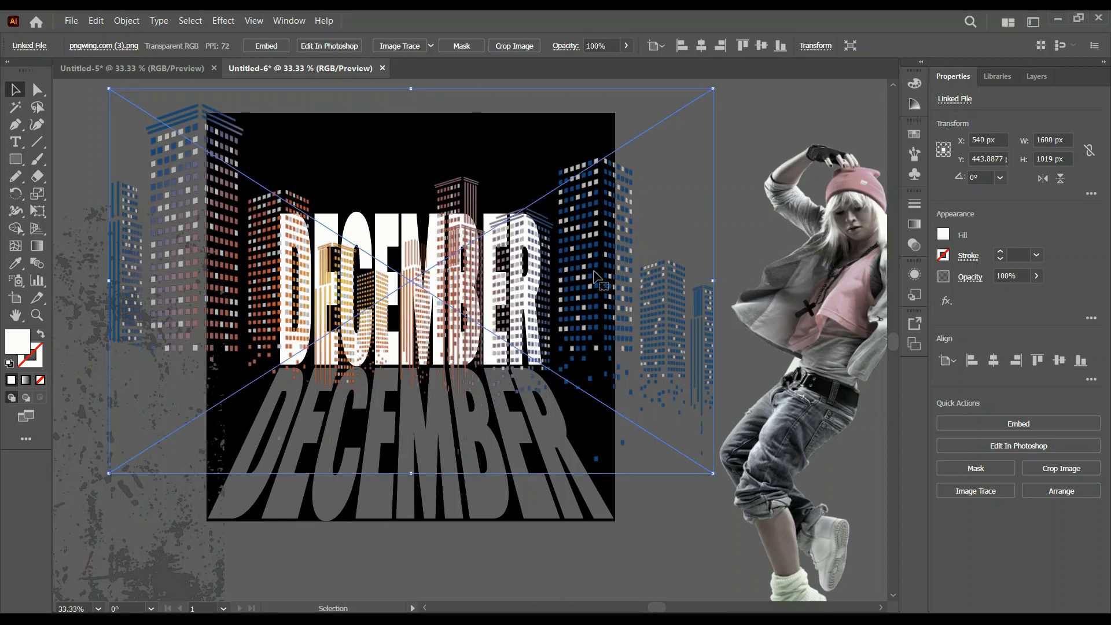
Set the city skyline image's blending mode to Luminosity.
left_click(970, 278)
left_click(877, 303)
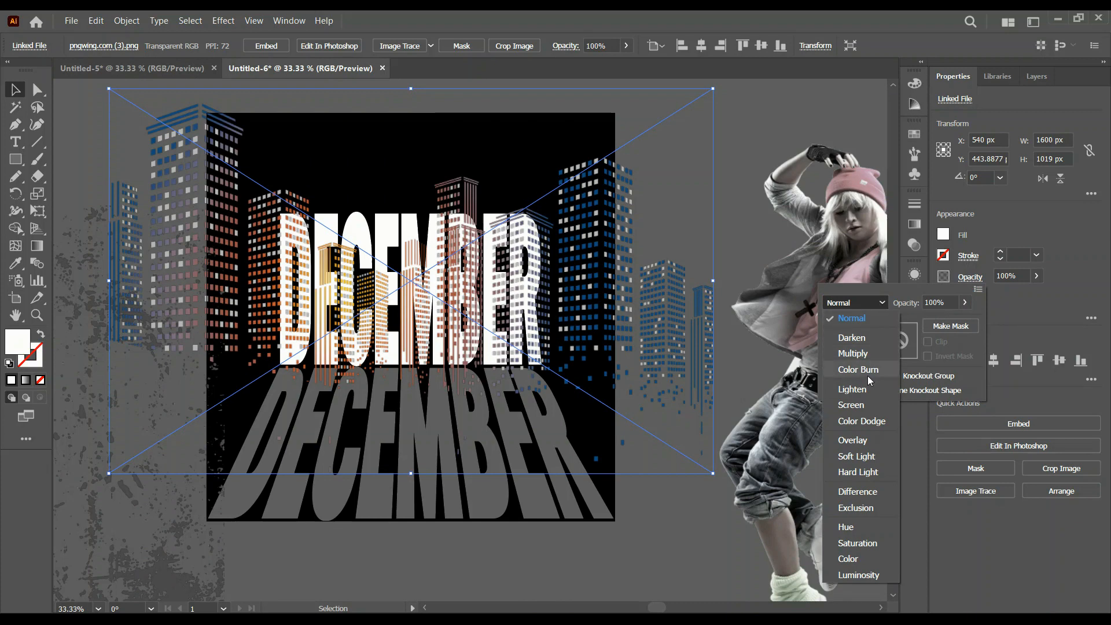
left_click(860, 575)
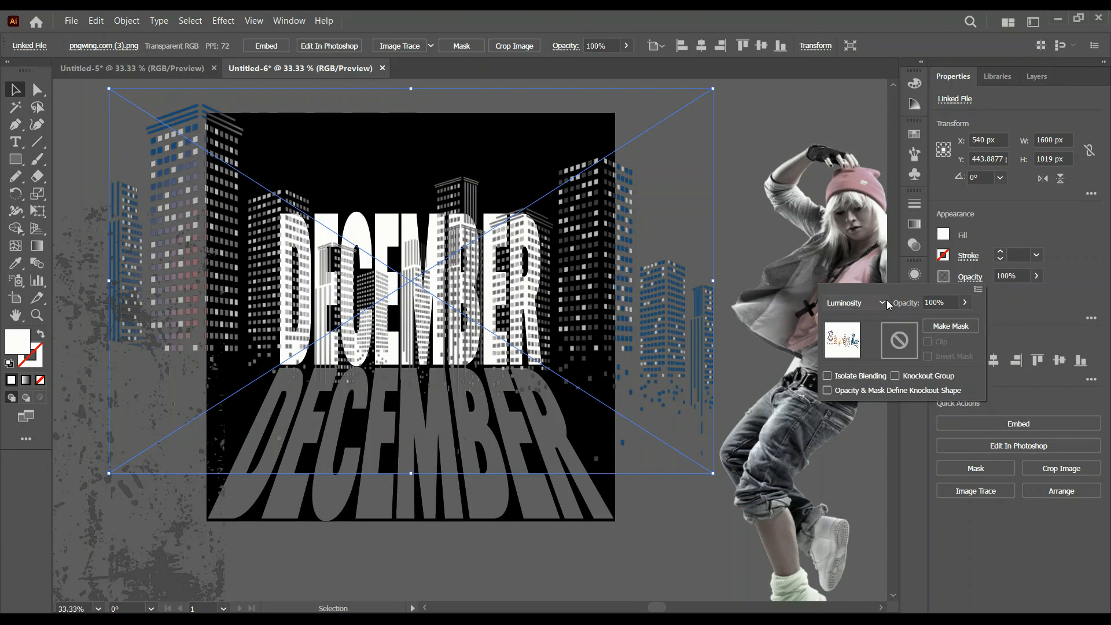
left_click(628, 249)
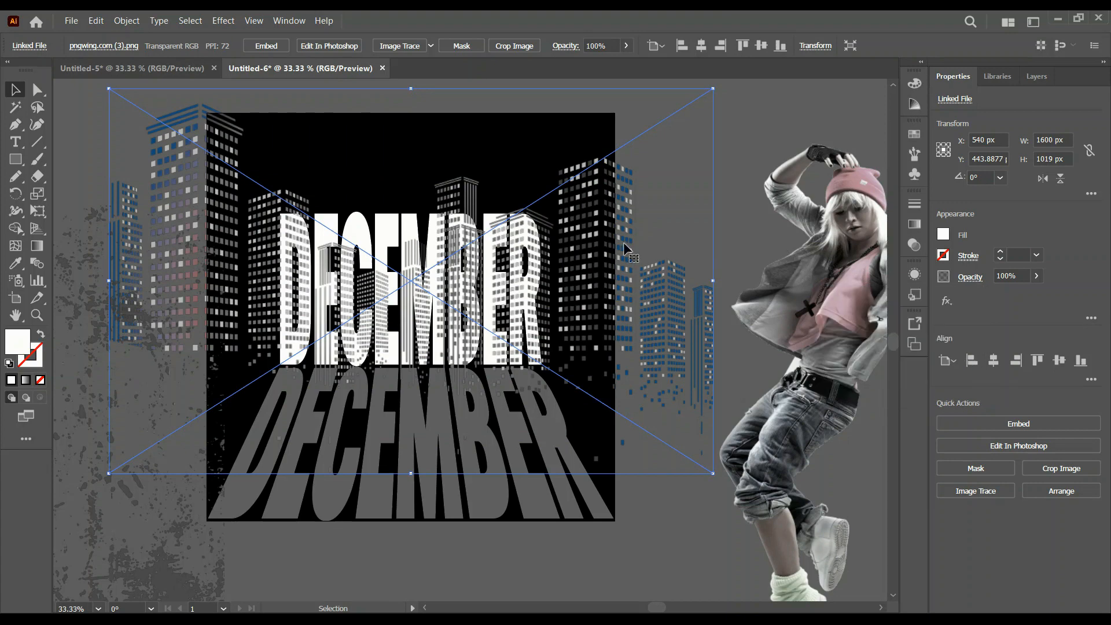
Send the city skyline image to the back of the stacking order.
right_click(559, 262)
mouse_move(667, 429)
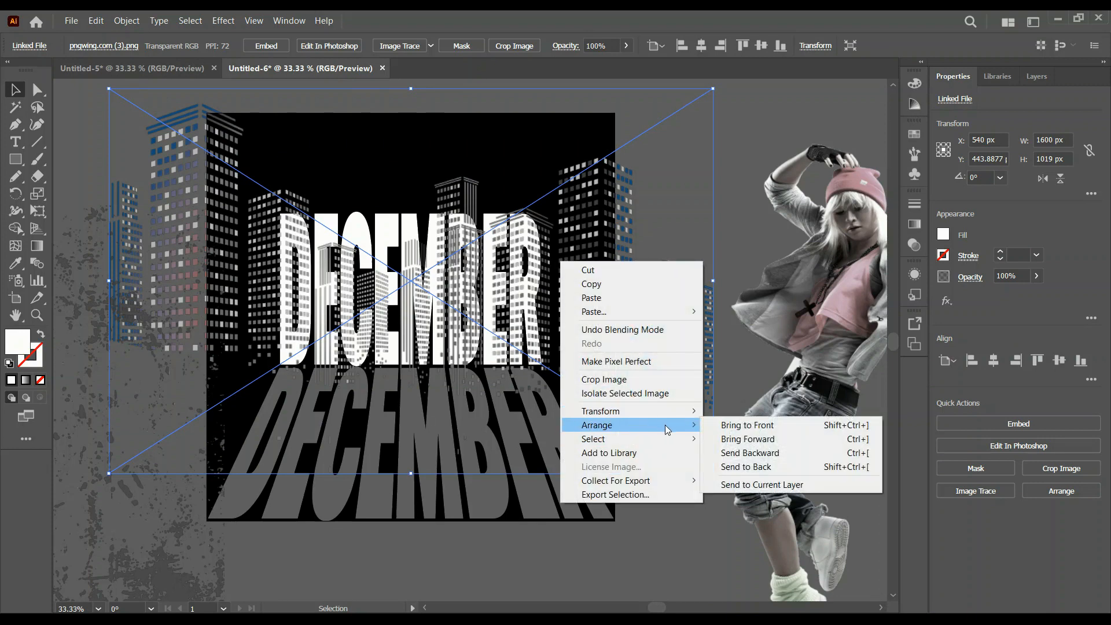
left_click(728, 466)
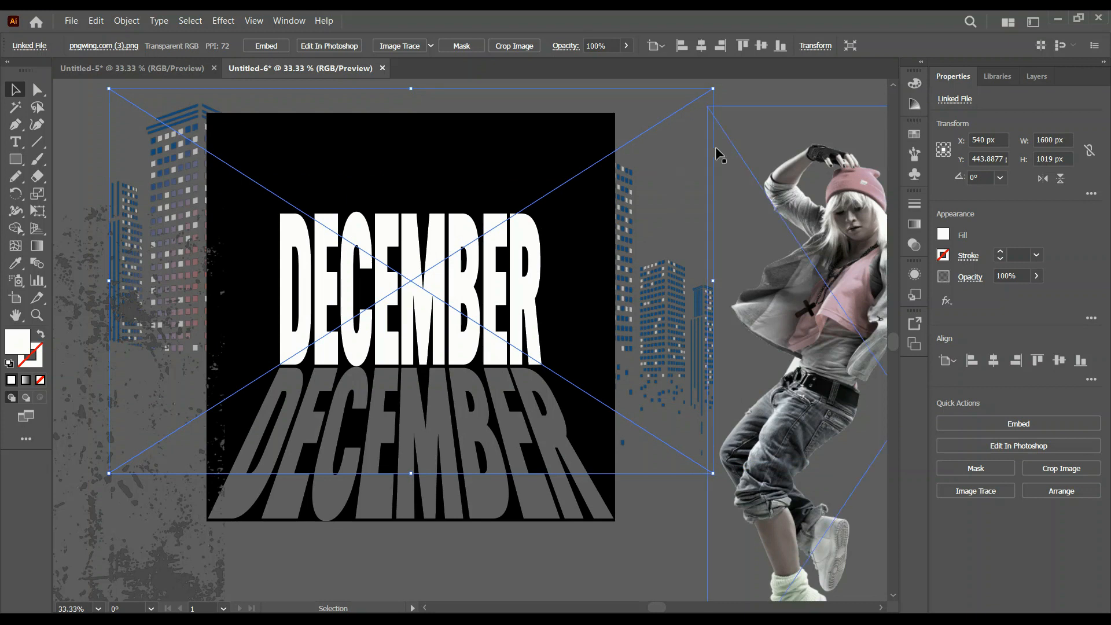
left_click(730, 95)
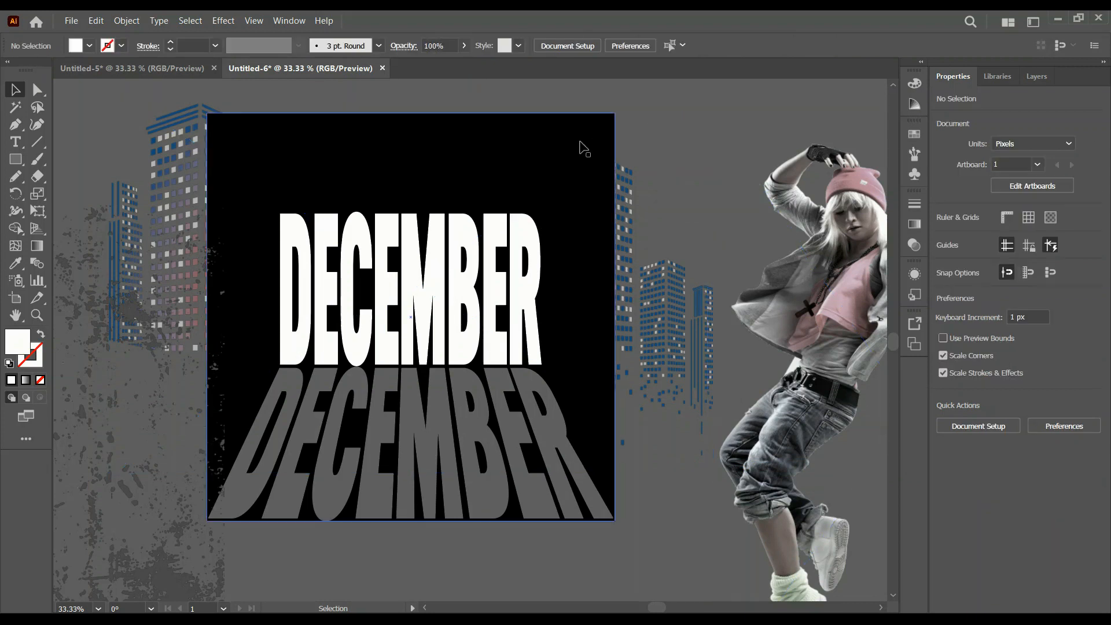
Copy the black background rectangle in place and use the copy as a clipping mask for the city skyline image.
left_click(583, 150)
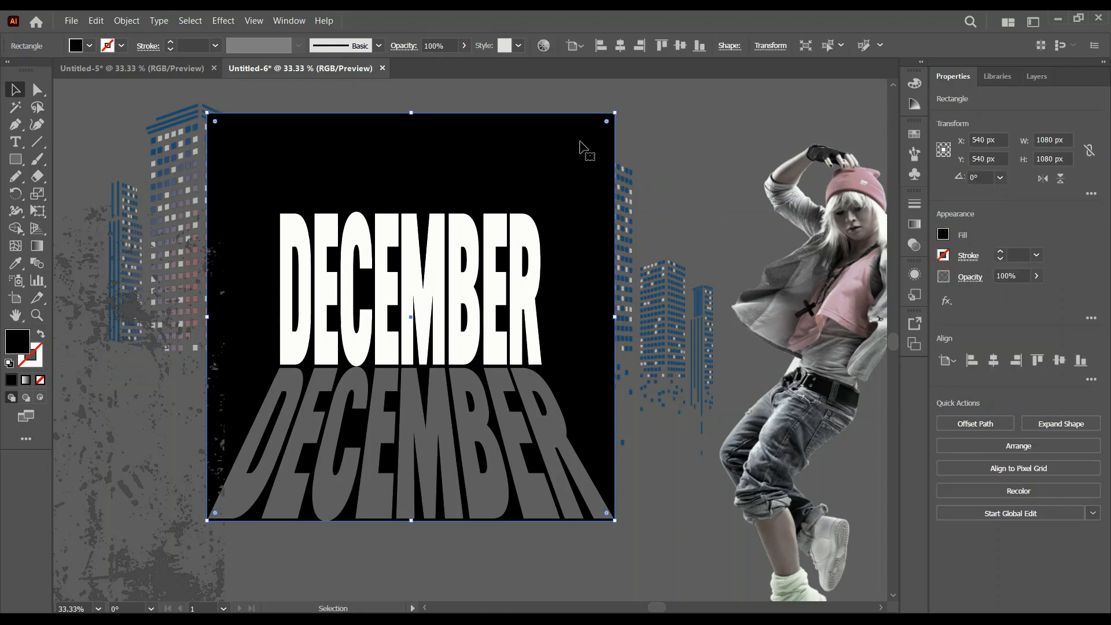
key("a")
key("v")
left_click_drag(584, 149, 667, 258)
key("a")
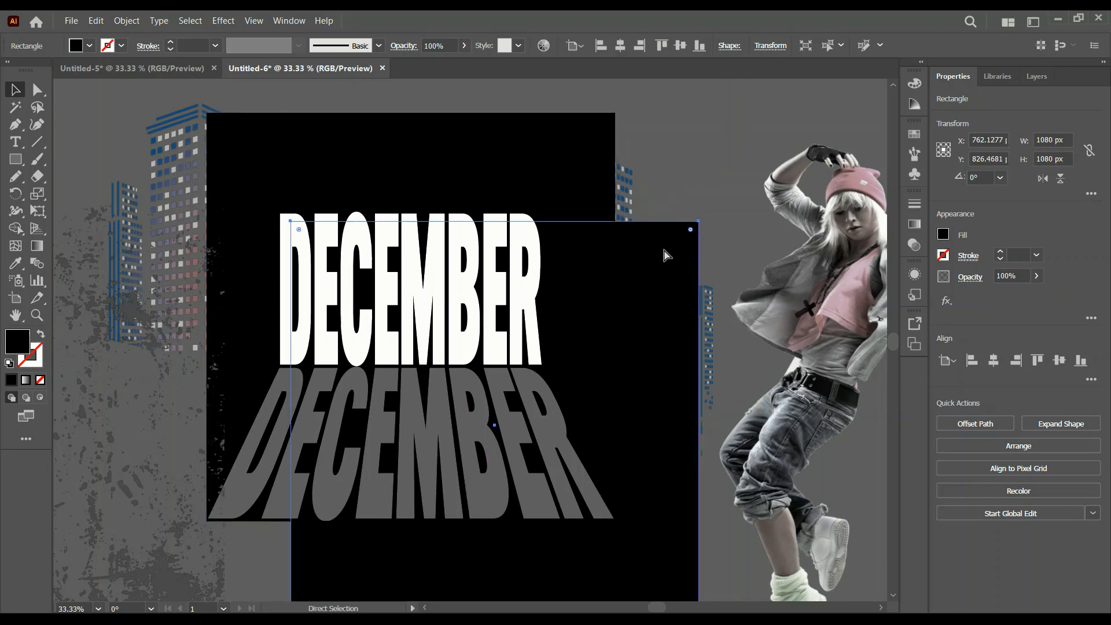
key("ctrl+z")
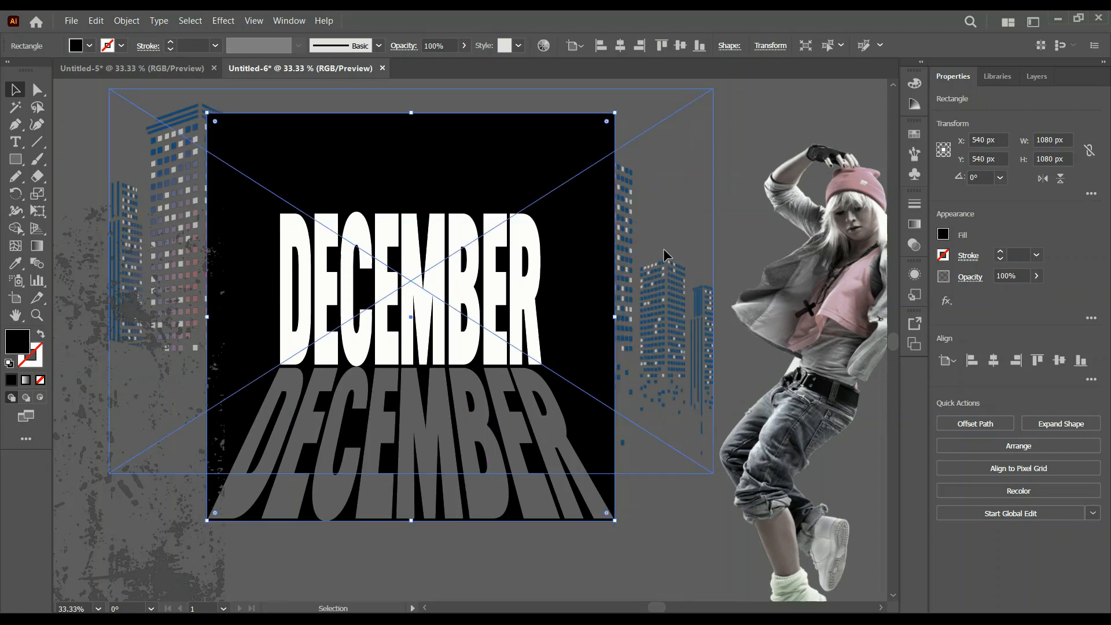
left_click(674, 287, "shift")
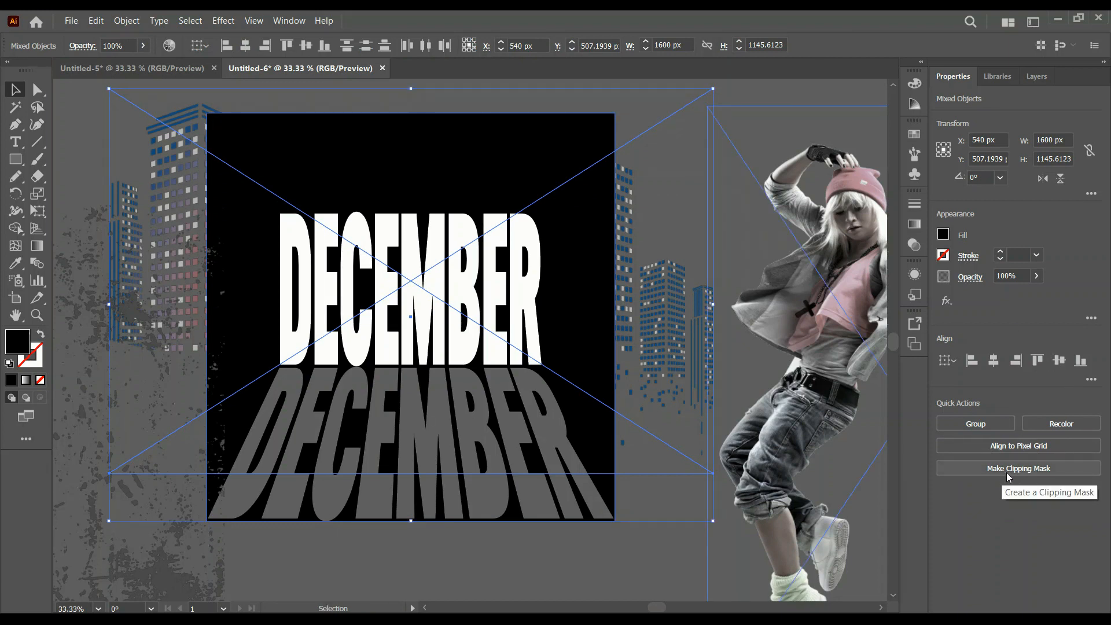
left_click(1036, 470)
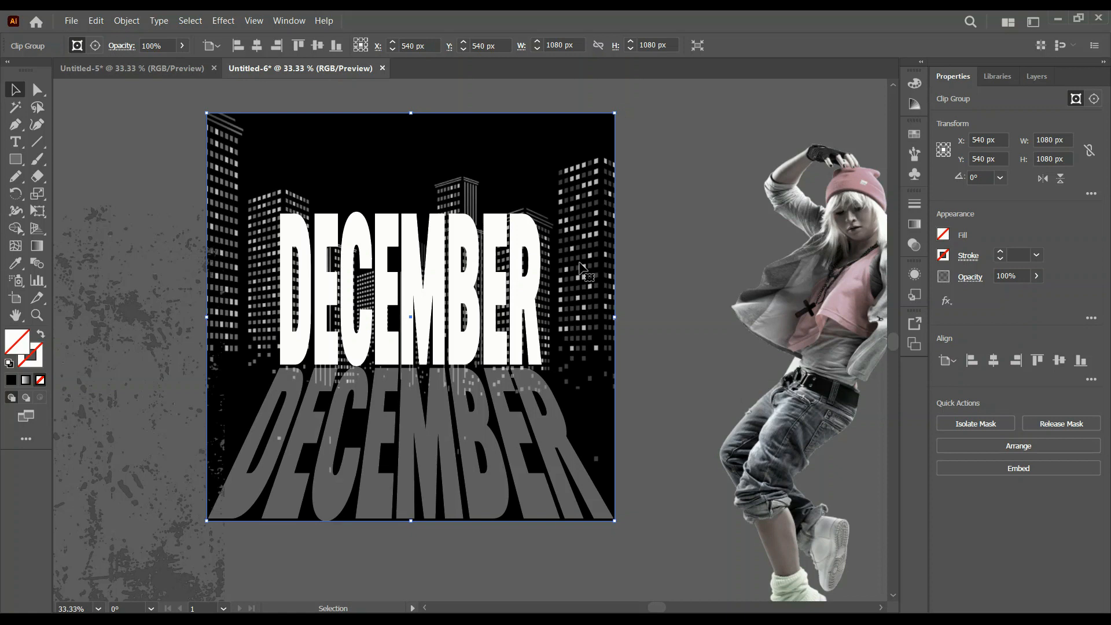
Send the clipped skyline group to the back, and bring it forward one level in the stacking order.
right_click(581, 263)
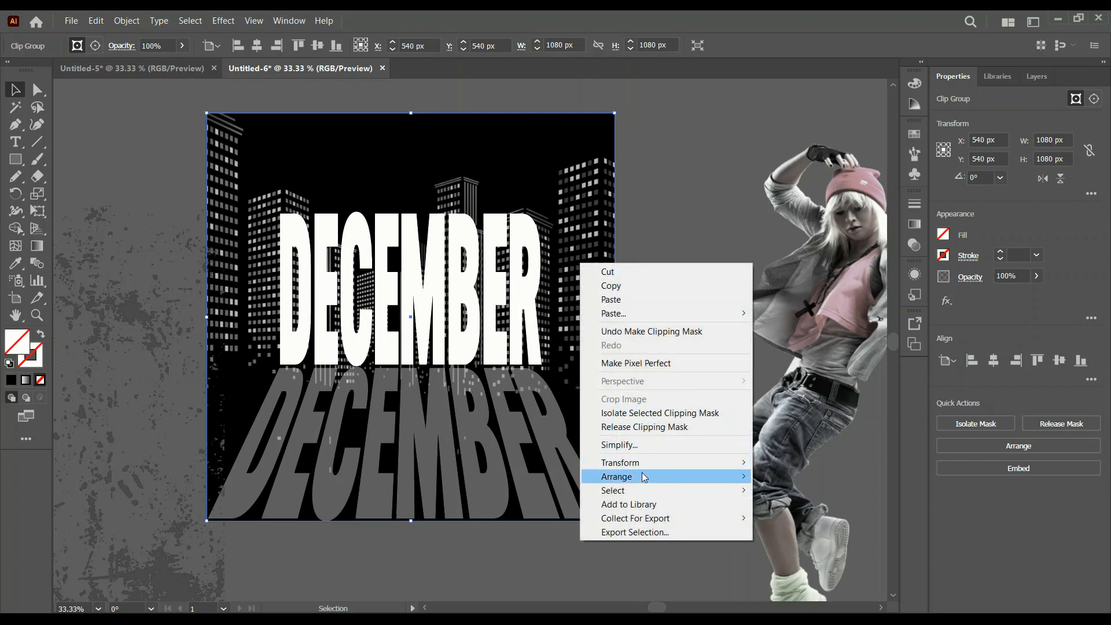
mouse_move(690, 481)
left_click(781, 519)
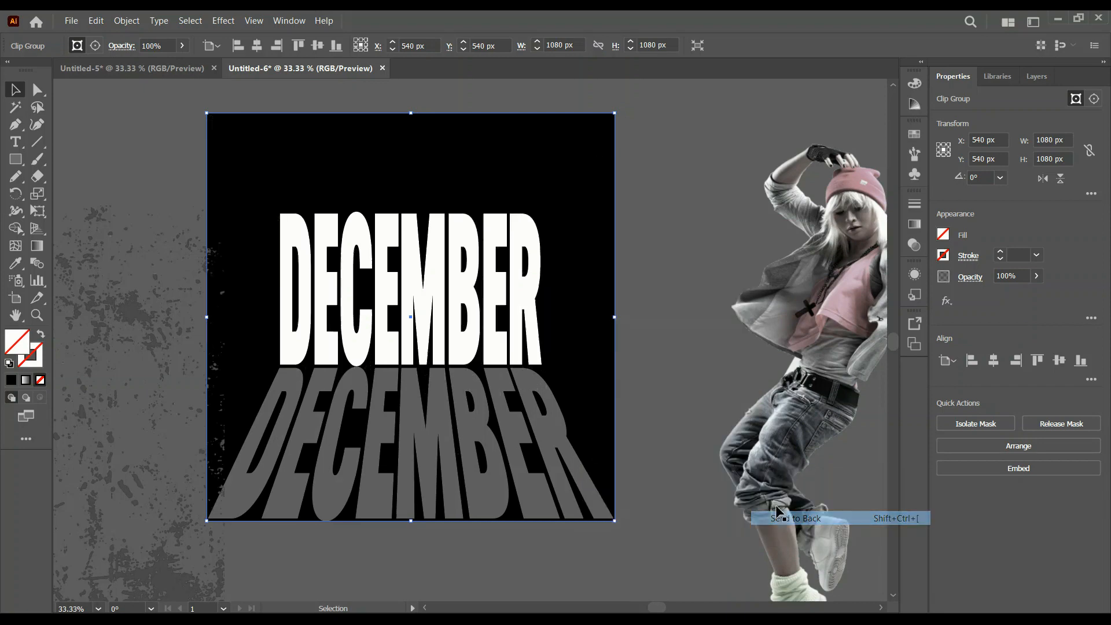
right_click(584, 279)
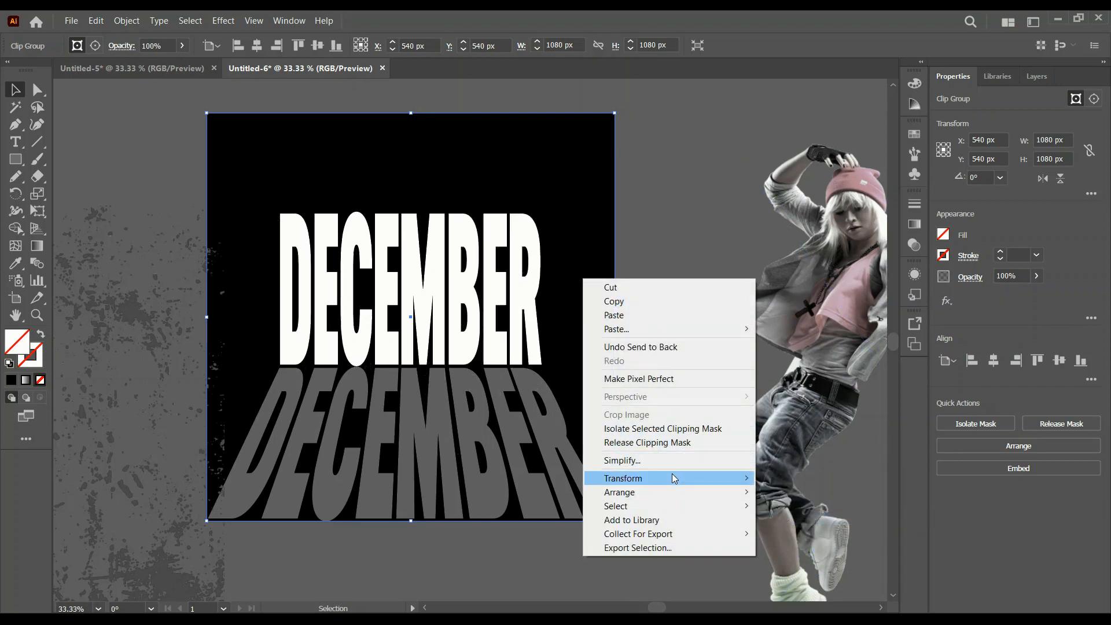
mouse_move(690, 491)
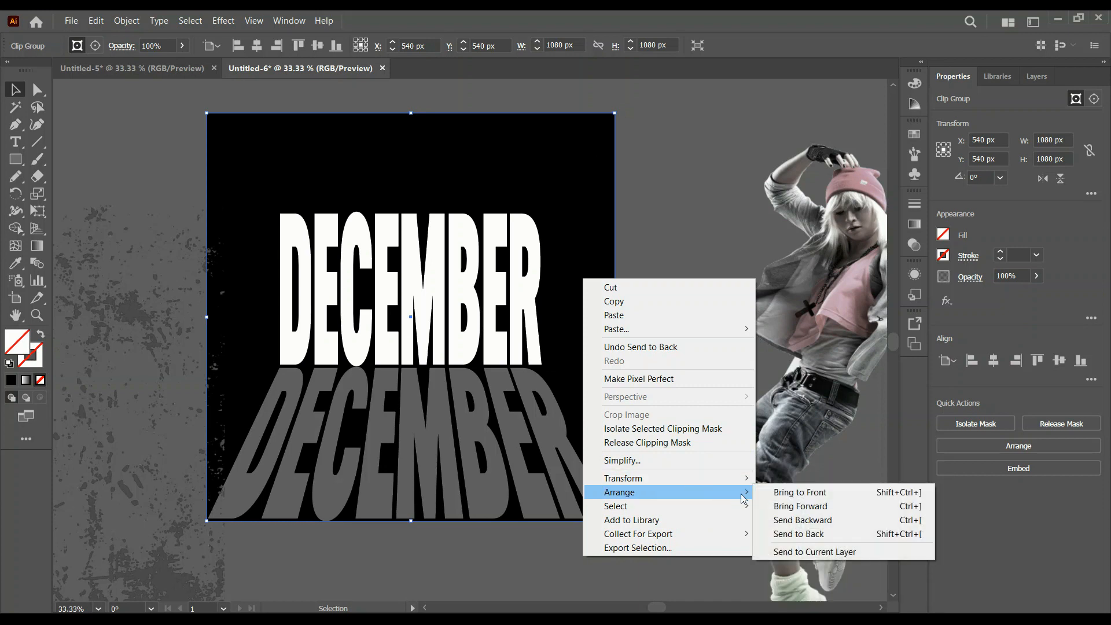
left_click(791, 507)
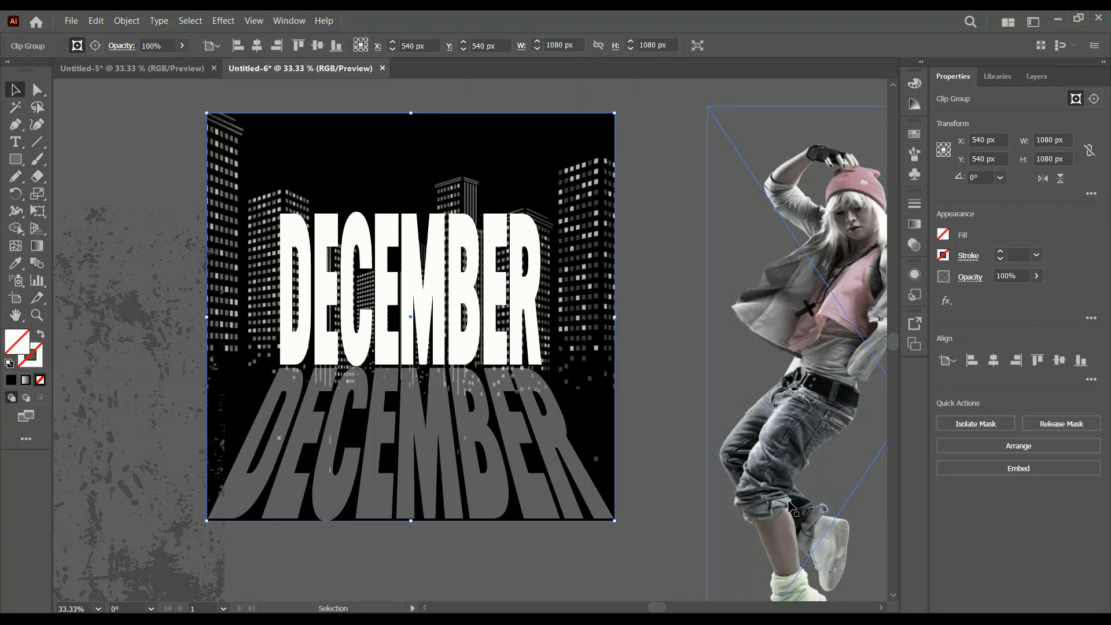
left_click(649, 228)
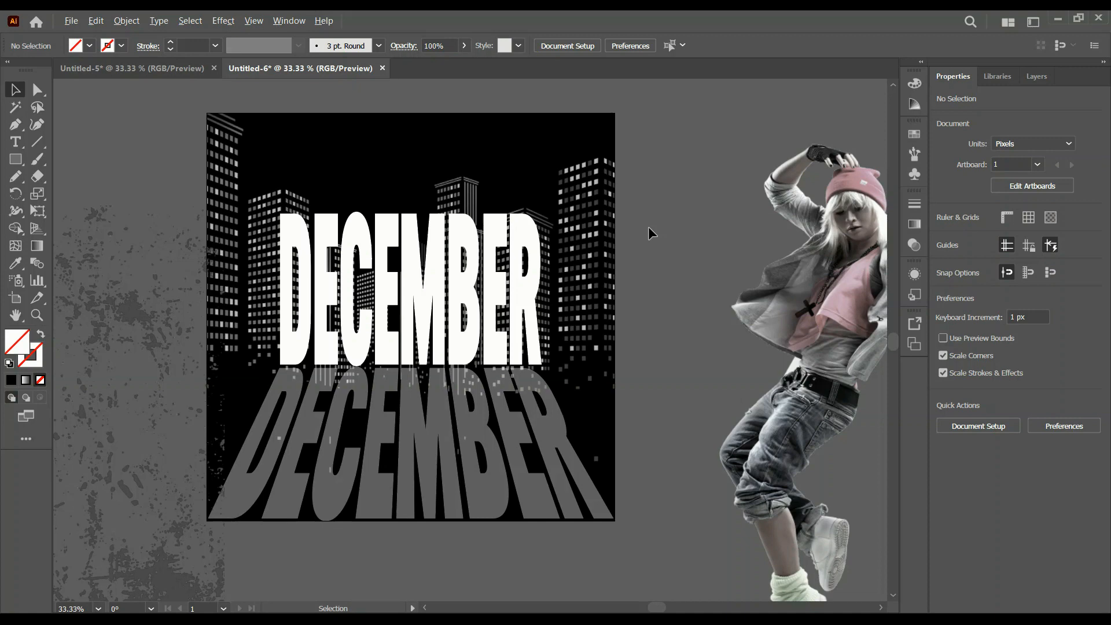
Place the grunge texture image over the poster, resized to 1080 × 1080 px and centred horizontally and vertically on the artboard.
scroll(649, 227, "down", 1)
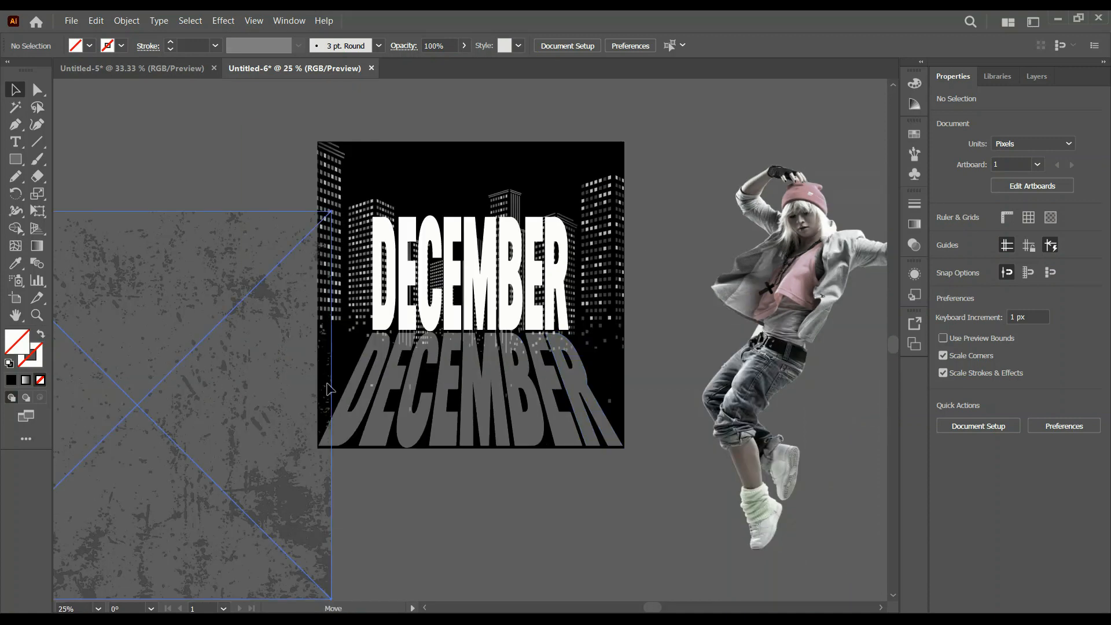
left_click_drag(197, 360, 513, 303)
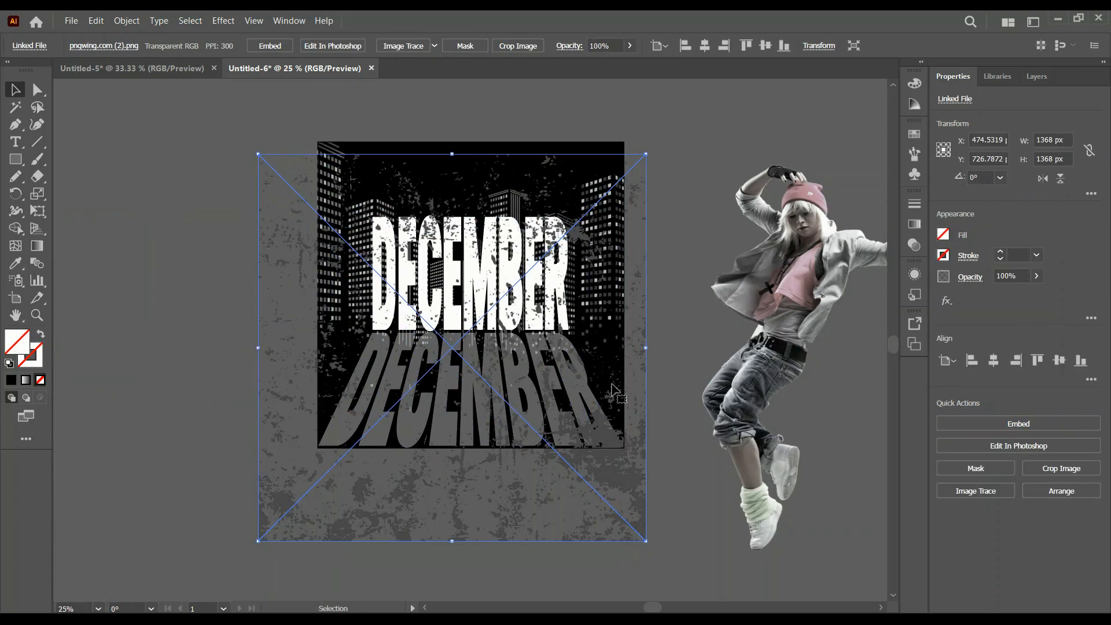
left_click(1048, 140)
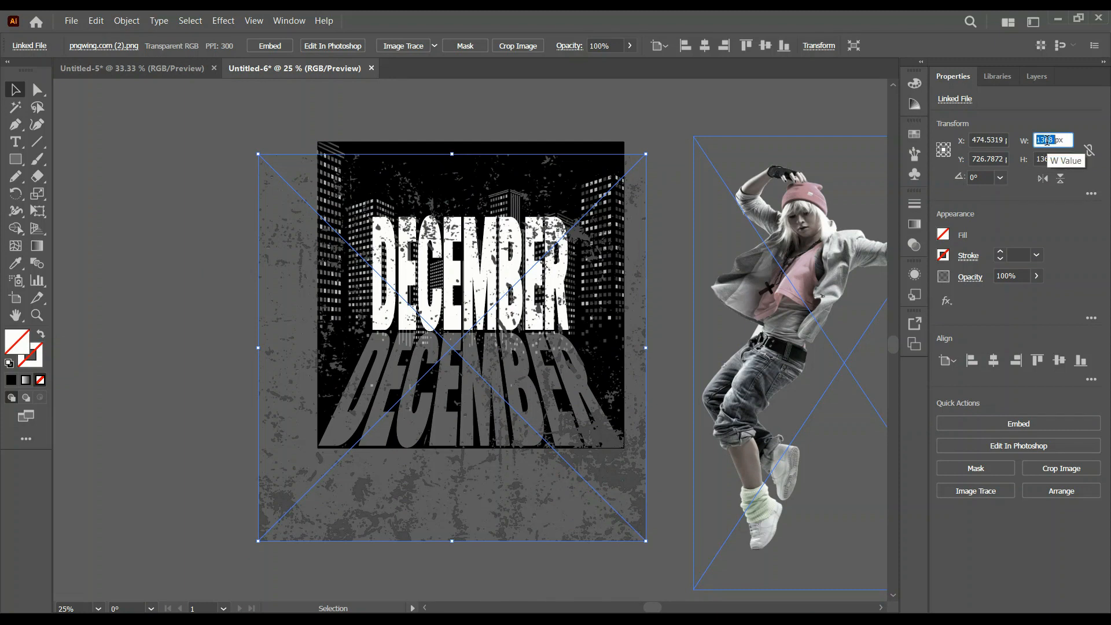
type("1080")
key("Tab")
type("1080")
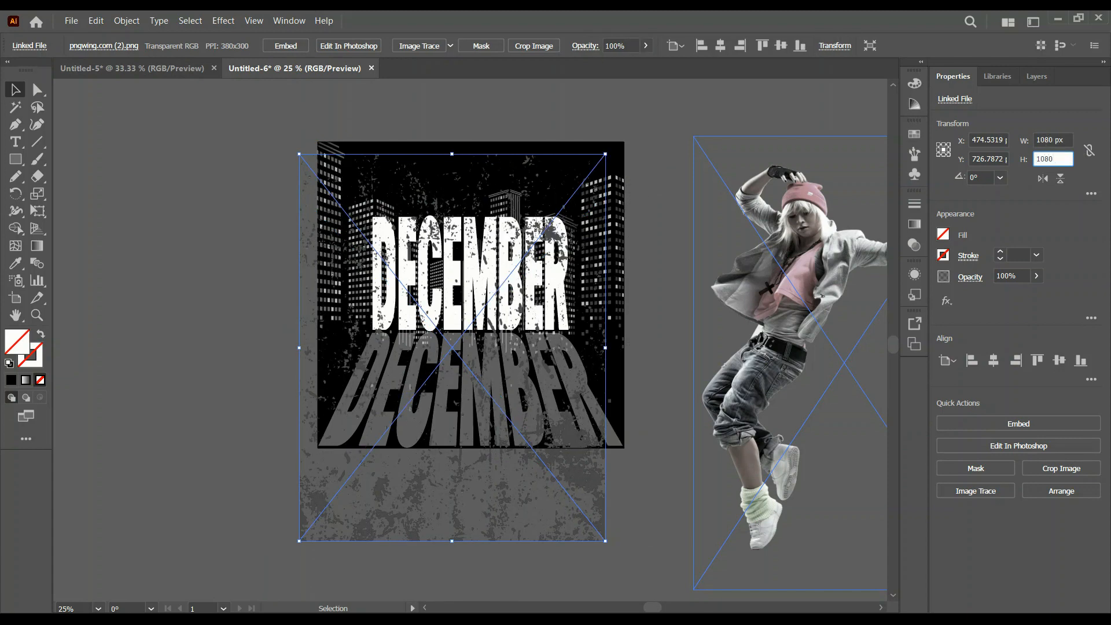
key("Return")
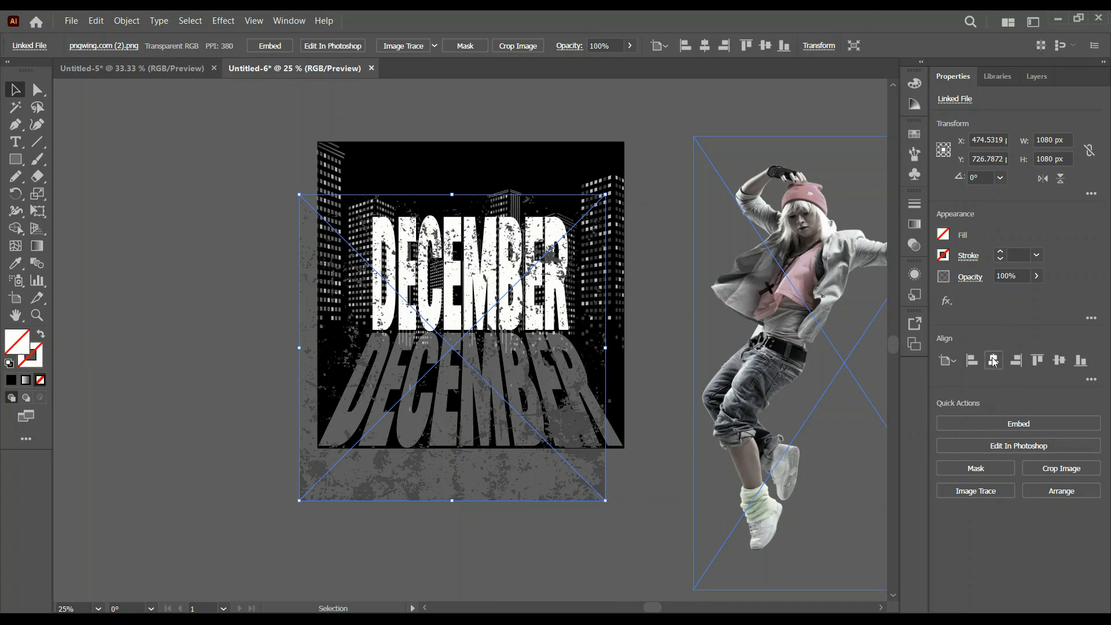
left_click(994, 360)
left_click(1059, 360)
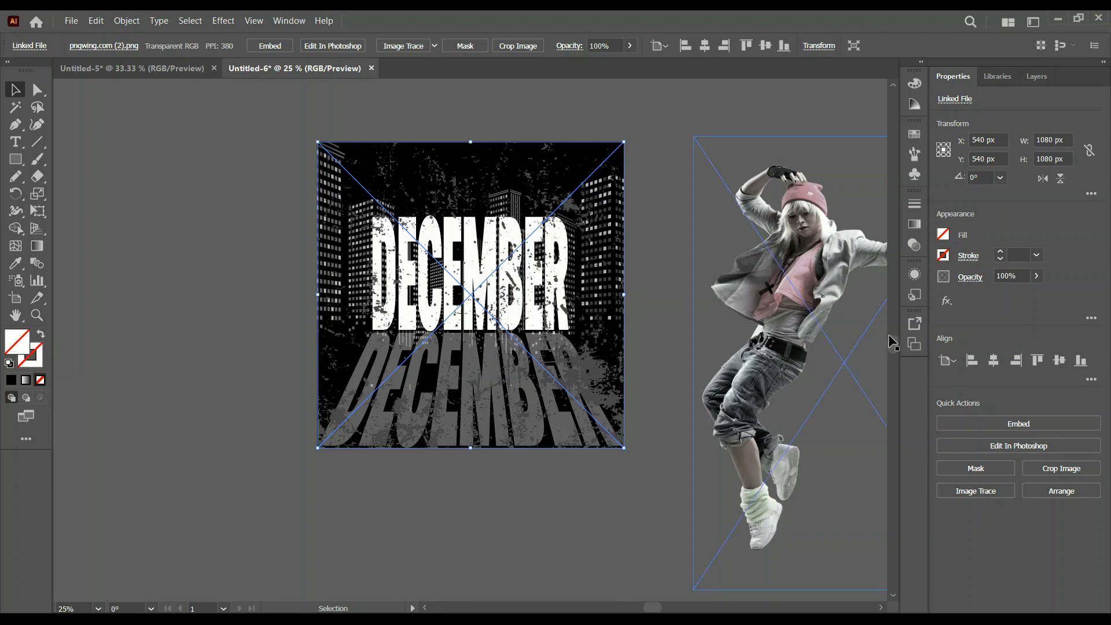
Set the grunge texture image's blending mode to Color Dodge and deselect it.
left_click(973, 277)
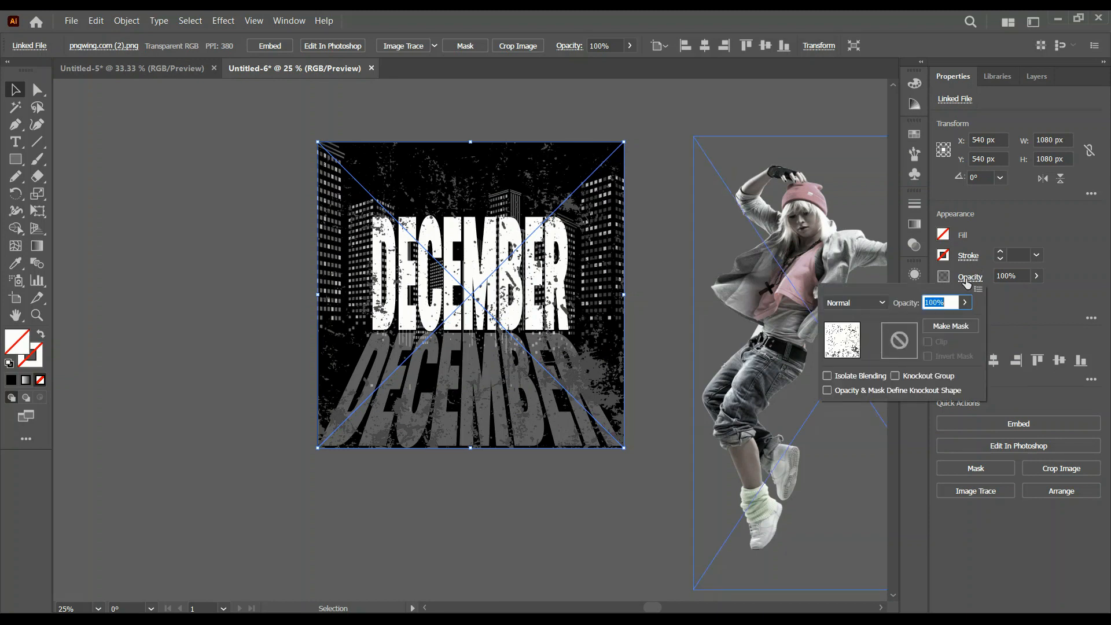
left_click(878, 303)
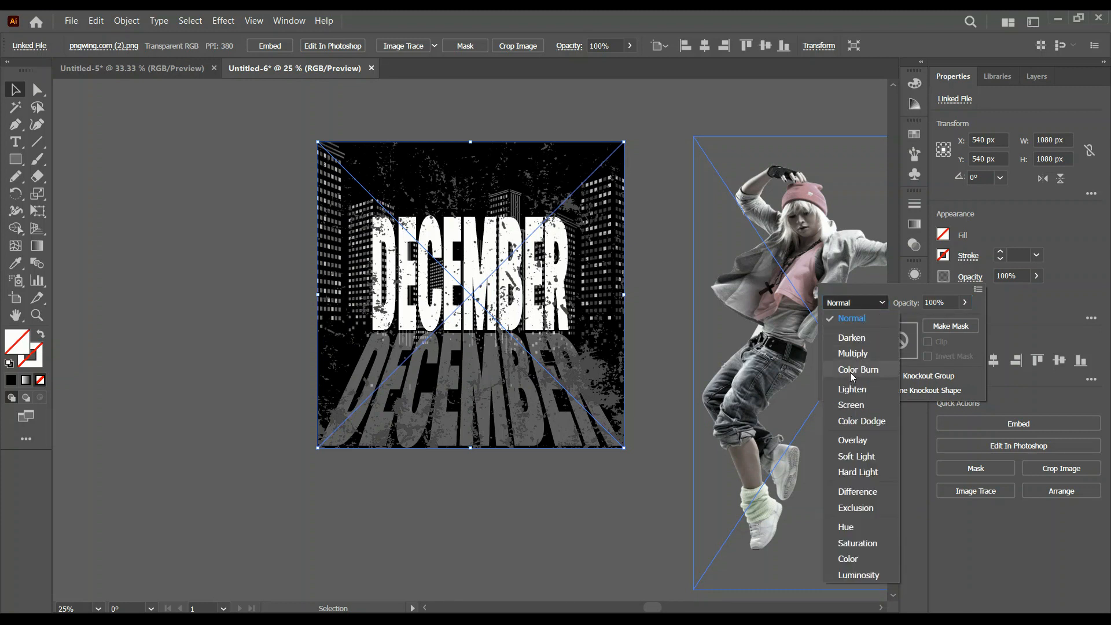
left_click(853, 420)
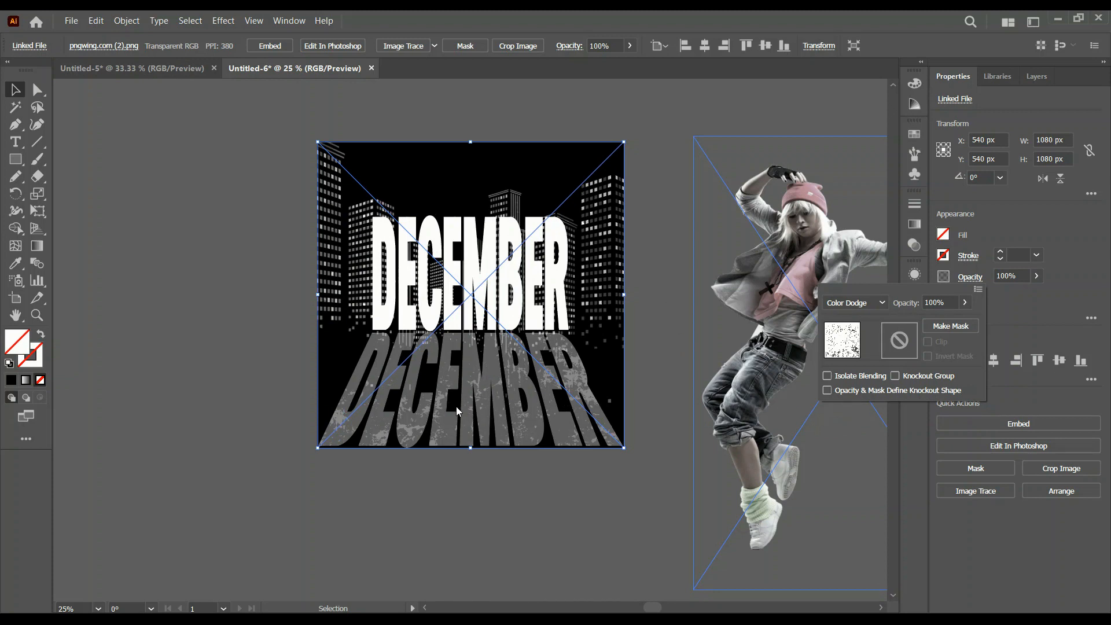
left_click(662, 281)
left_click(661, 279)
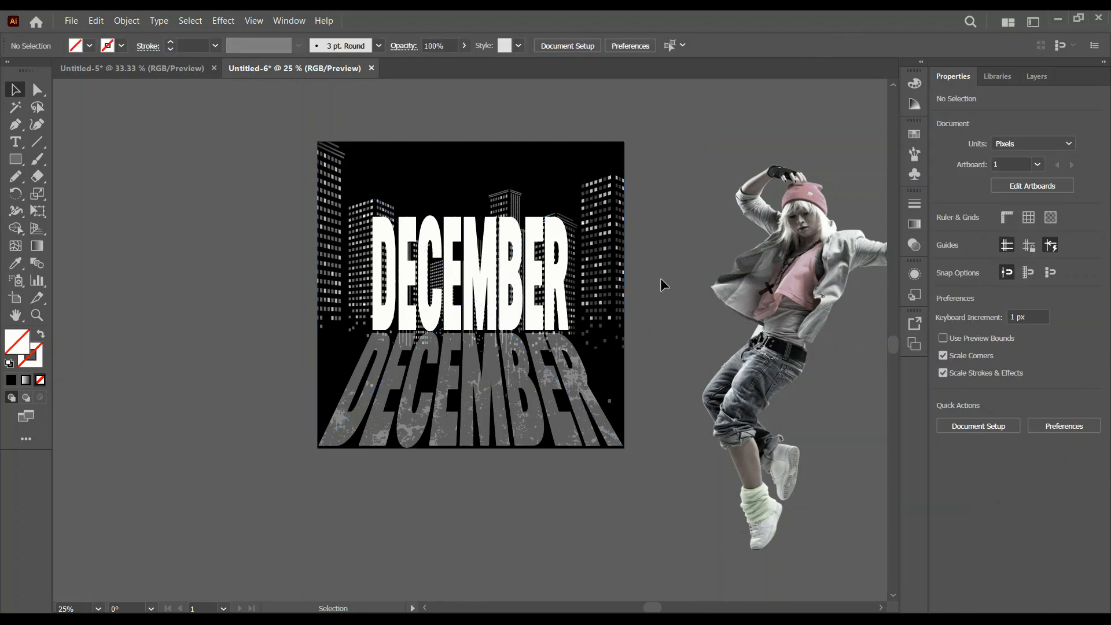
Move the dancer image over the DECEMBER lettering and scale it down proportionally to about 492 × 738 px.
left_click(785, 305)
left_click_drag(786, 310, 509, 238)
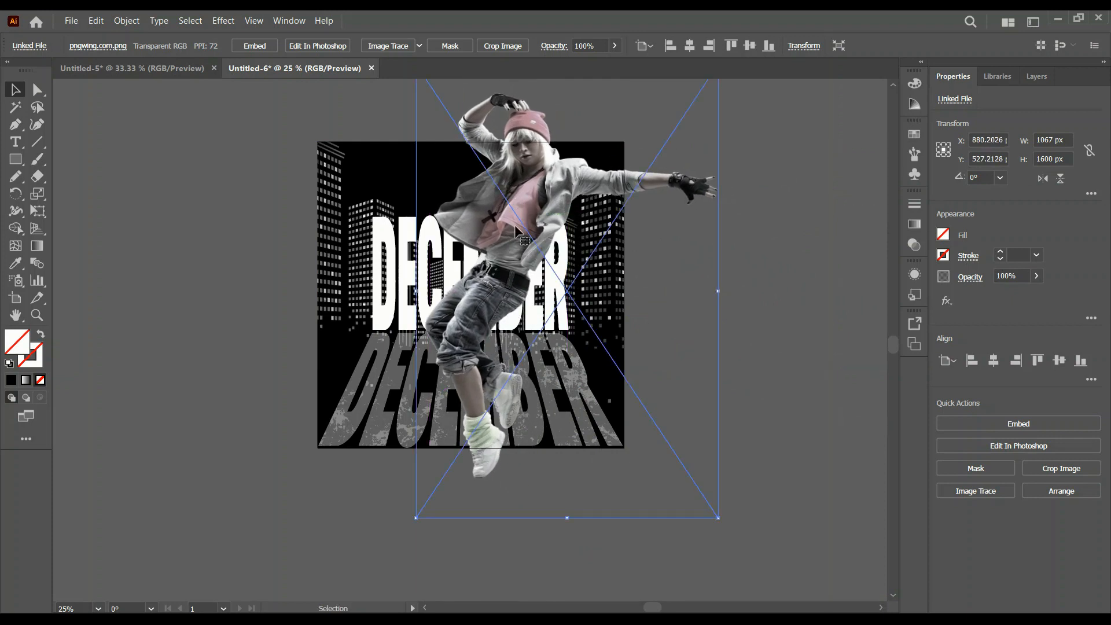
scroll(666, 95, "up", 2)
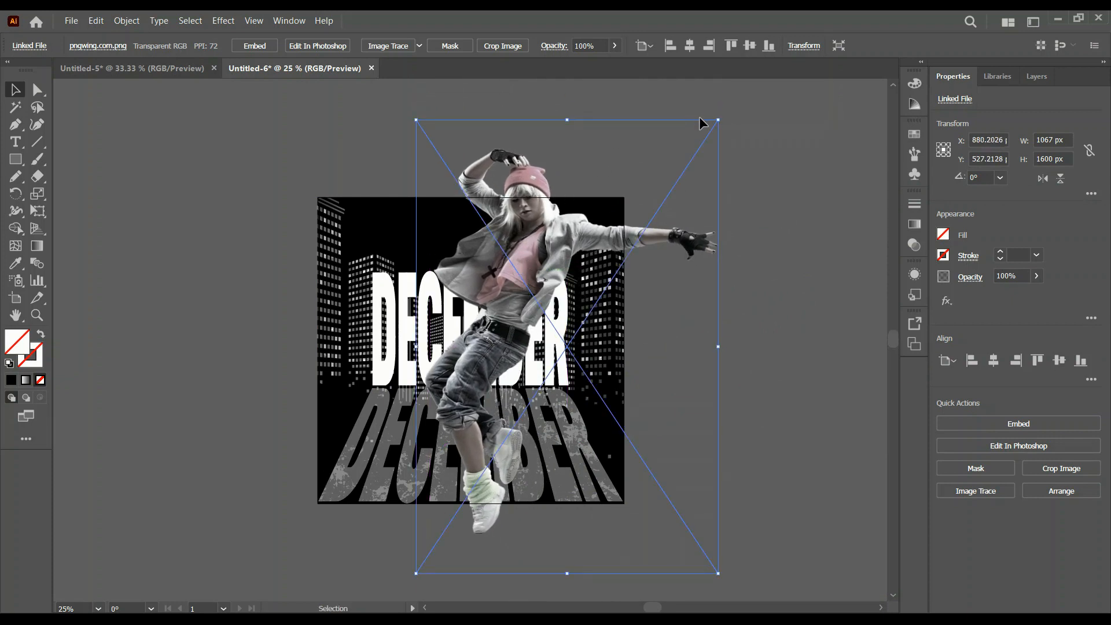
left_click_drag(718, 119, 643, 331)
left_click_drag(461, 354, 458, 306)
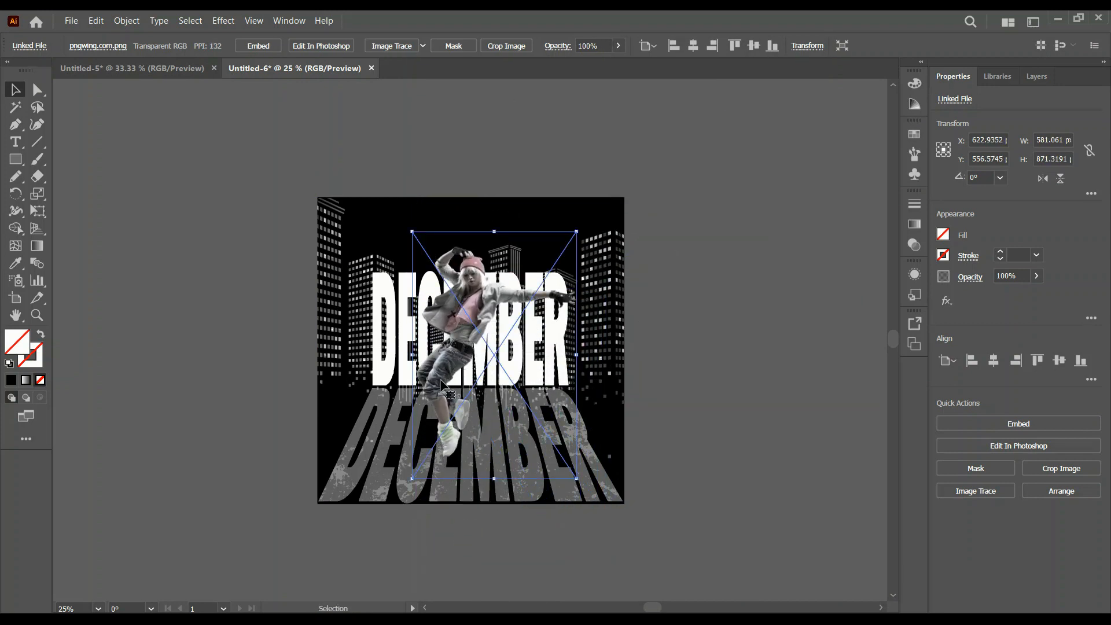
left_click_drag(441, 385, 421, 424)
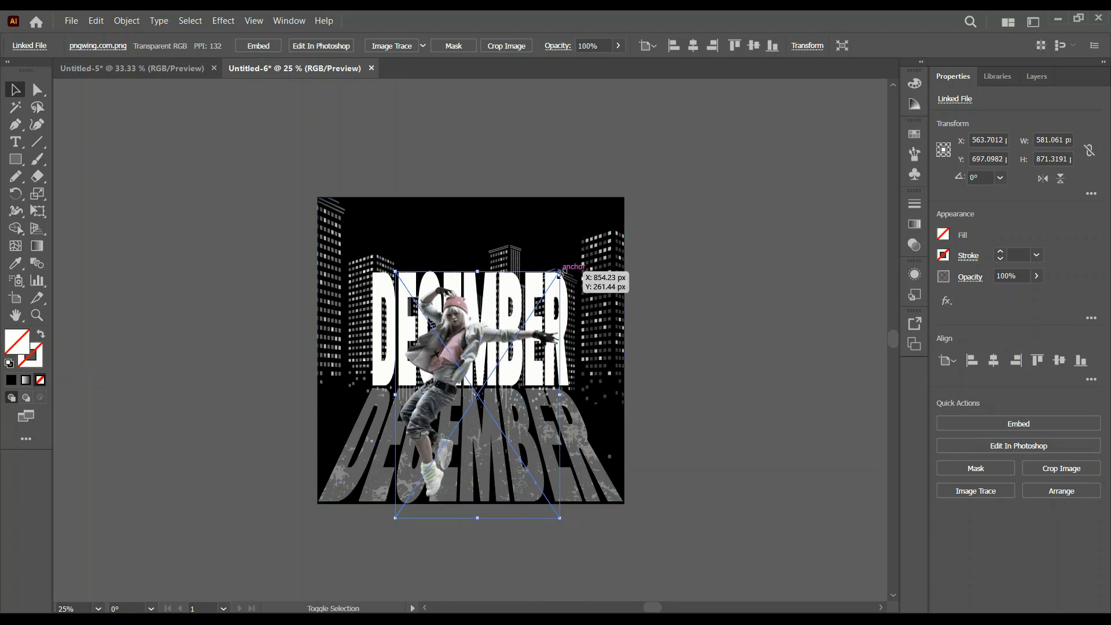
left_click_drag(559, 272, 535, 309)
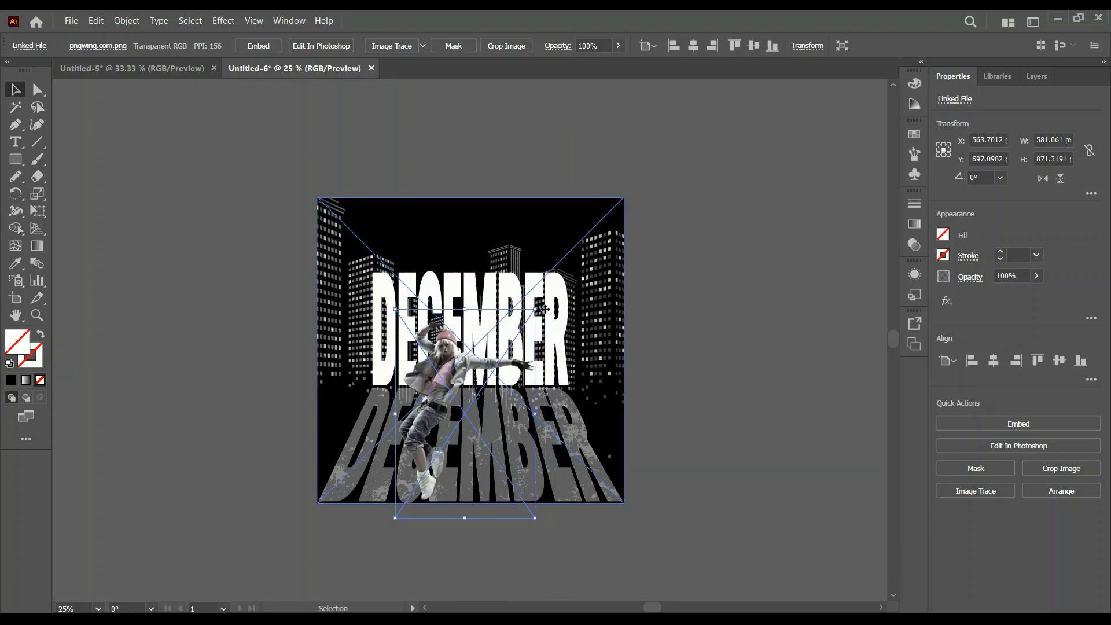
left_click_drag(450, 379, 438, 351)
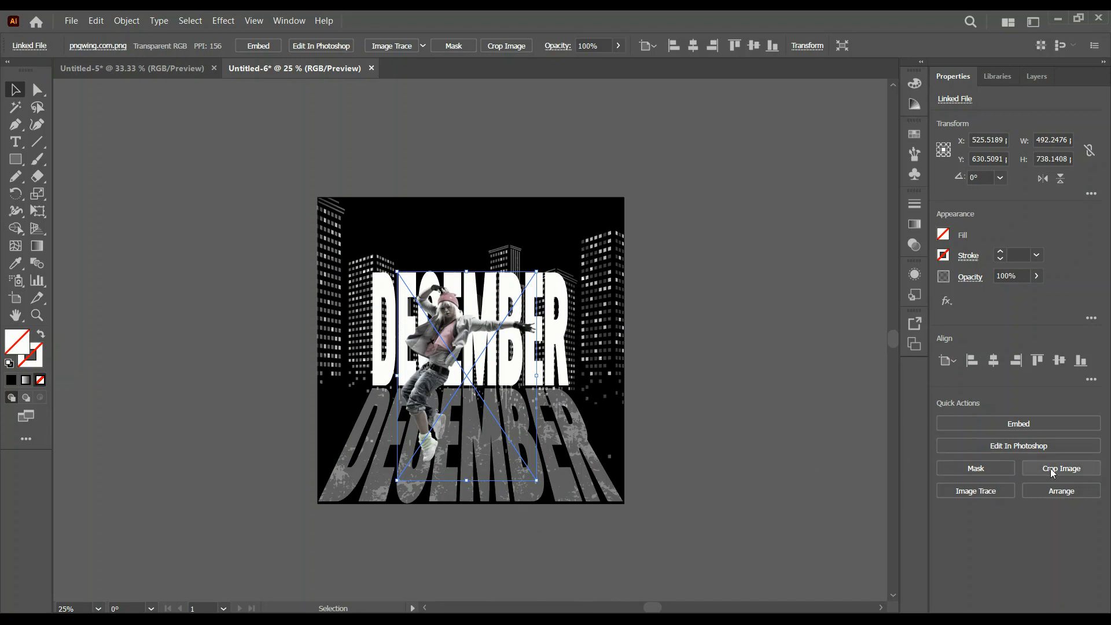
Open the linked dancer image for editing in Photoshop.
scroll(483, 418, "up", 2)
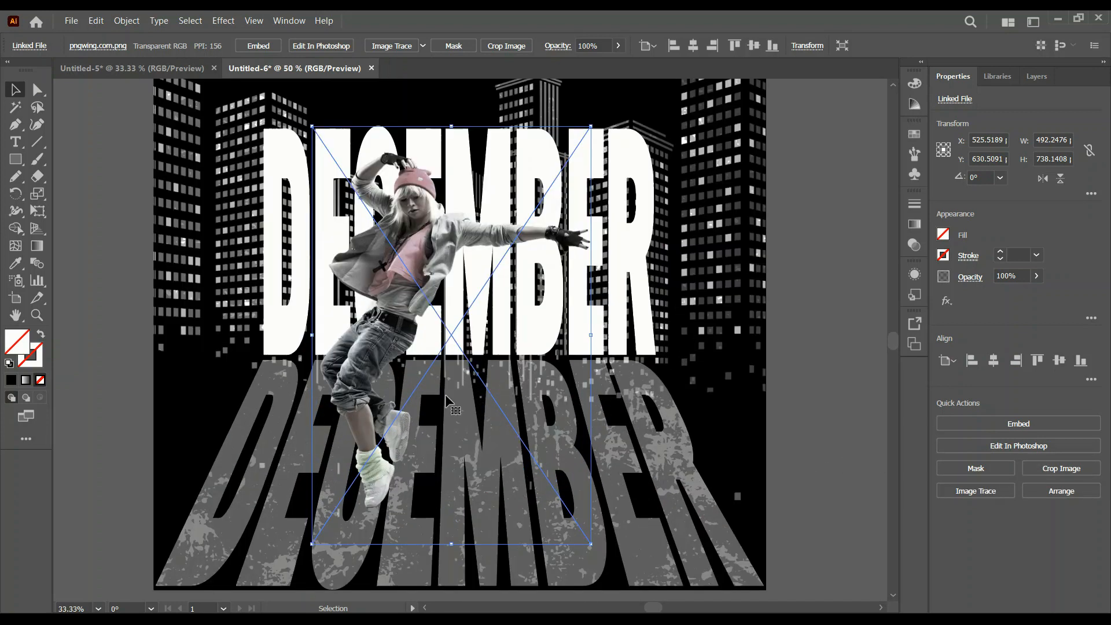
scroll(403, 317, "up", 1)
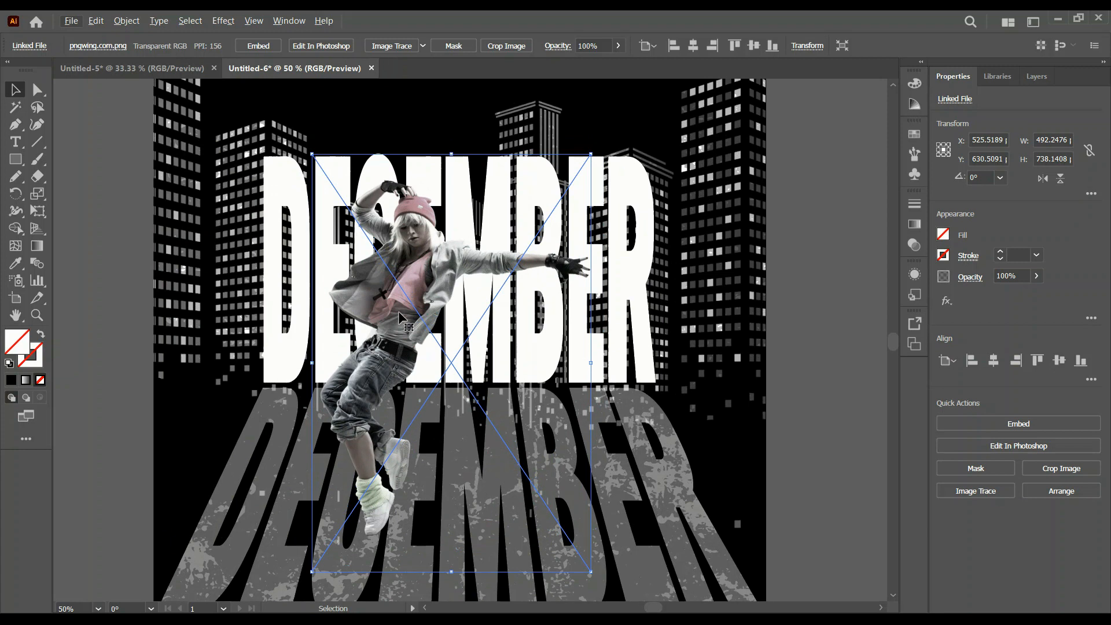
left_click(1030, 446)
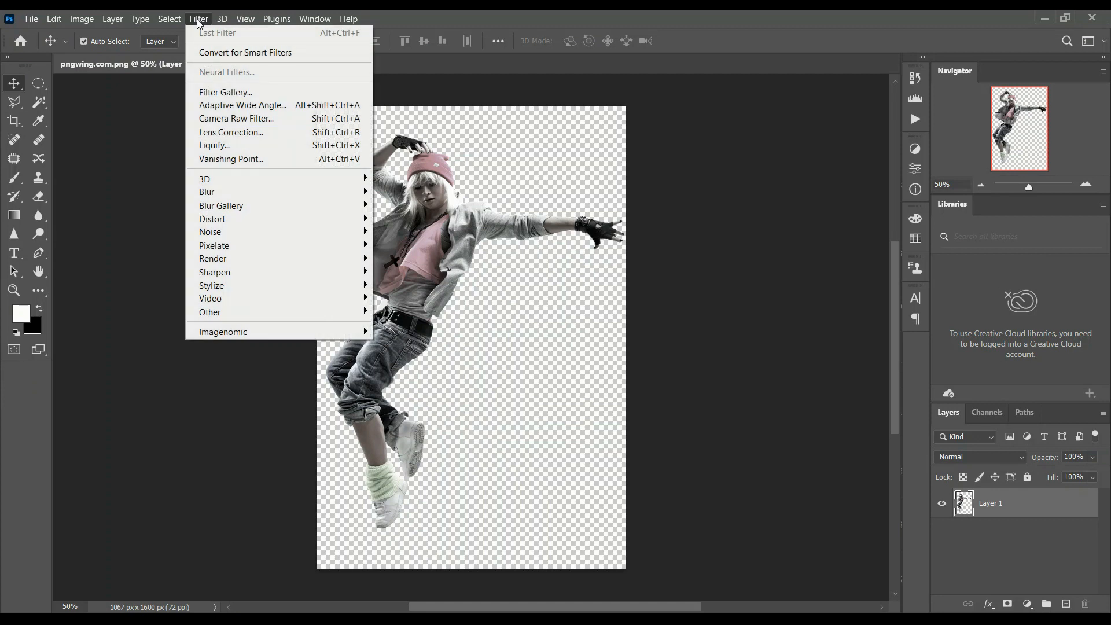
Apply a Camera Raw filter to the dancer with Vibrance -40, Saturation -42, Whites +42 and Shadows -31.
left_click(230, 120)
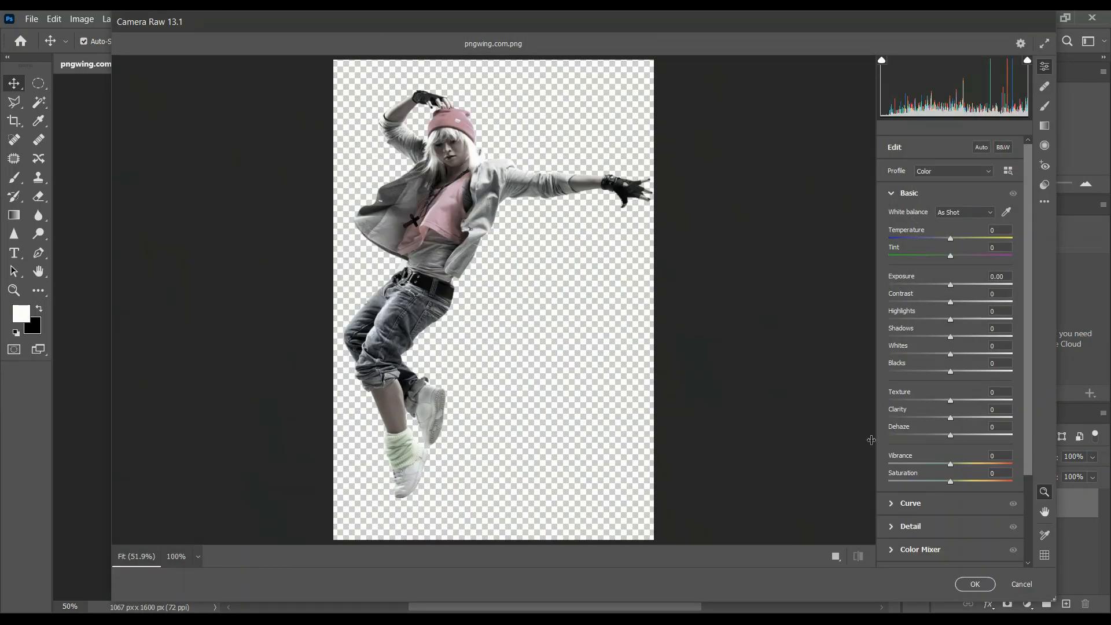
left_click_drag(952, 460, 925, 476)
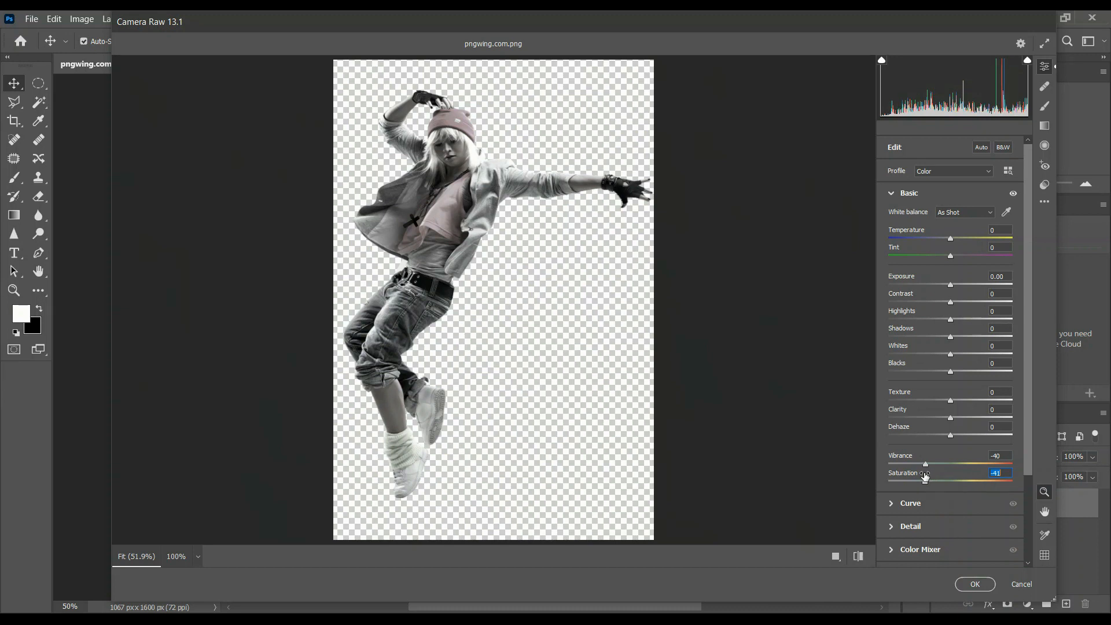
left_click_drag(926, 476, 924, 476)
left_click_drag(950, 350, 932, 331)
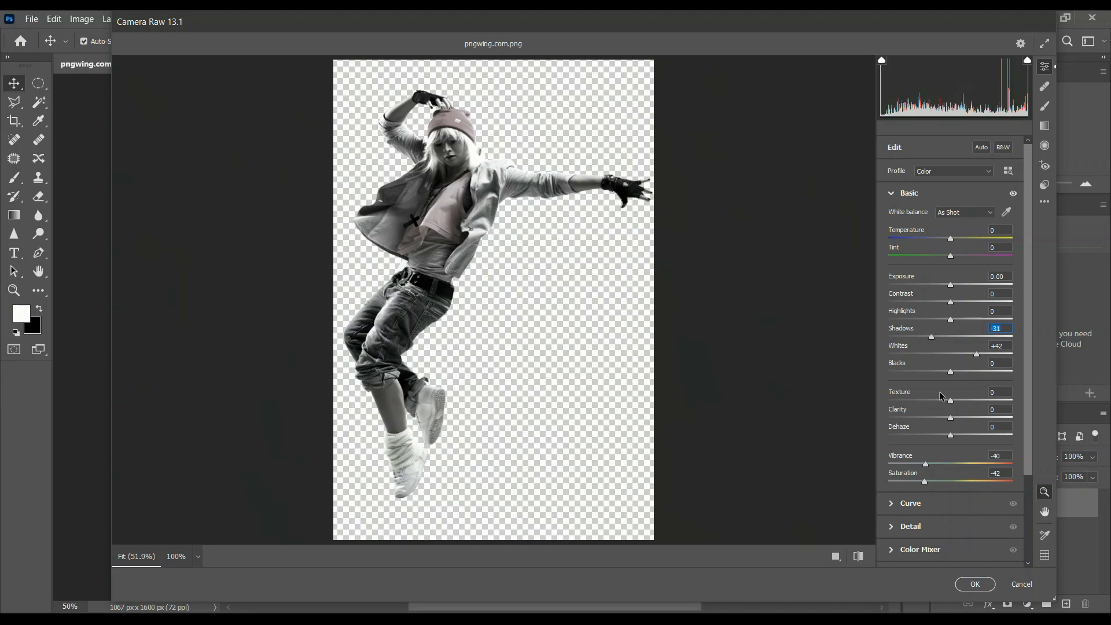
left_click(975, 584)
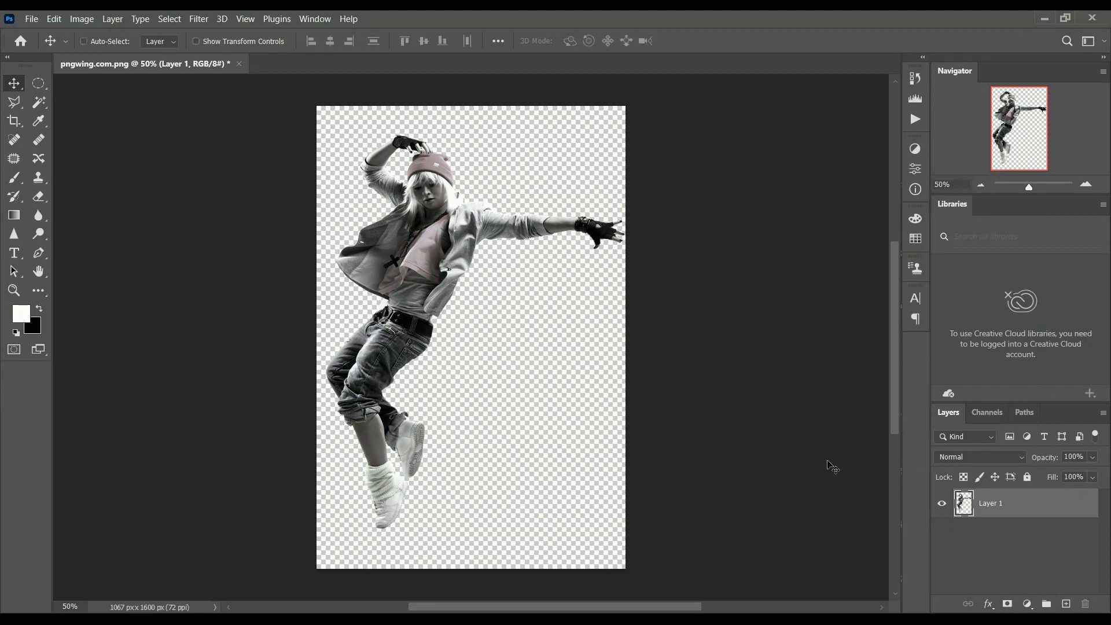
Save the edited dancer image, switch back to Illustrator and update the modified linked file.
key("ctrl+s")
key("alt+Tab")
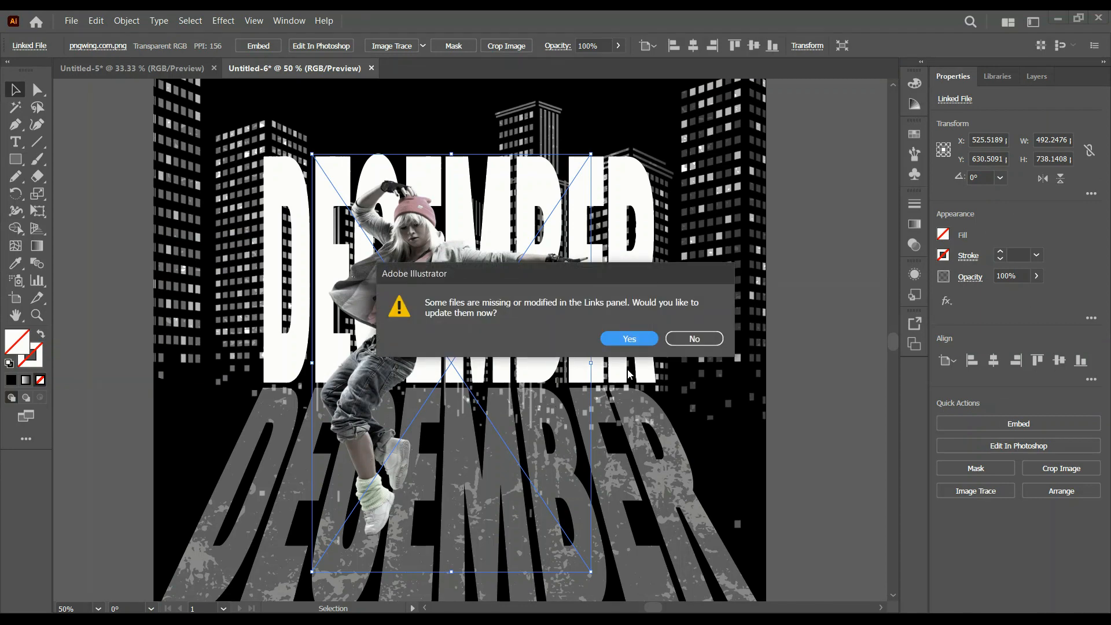
left_click(644, 339)
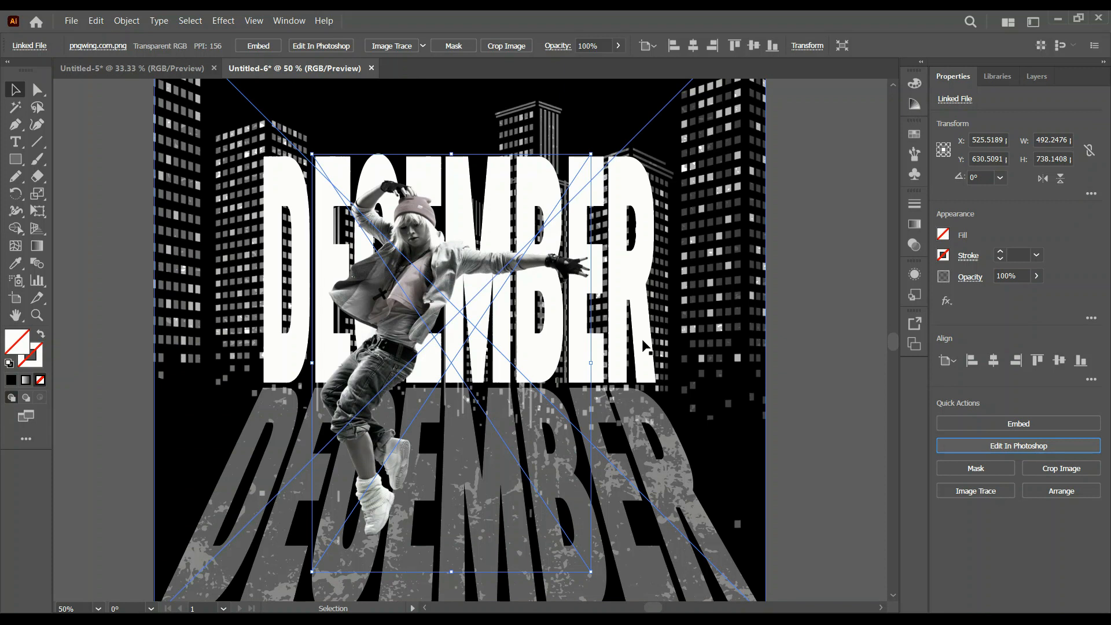
Enlarge the dancer image proportionally to about 530 × 795 px and move it horizontally to about X 595 px over the lettering.
scroll(431, 474, "down", 1)
scroll(427, 469, "down", 3)
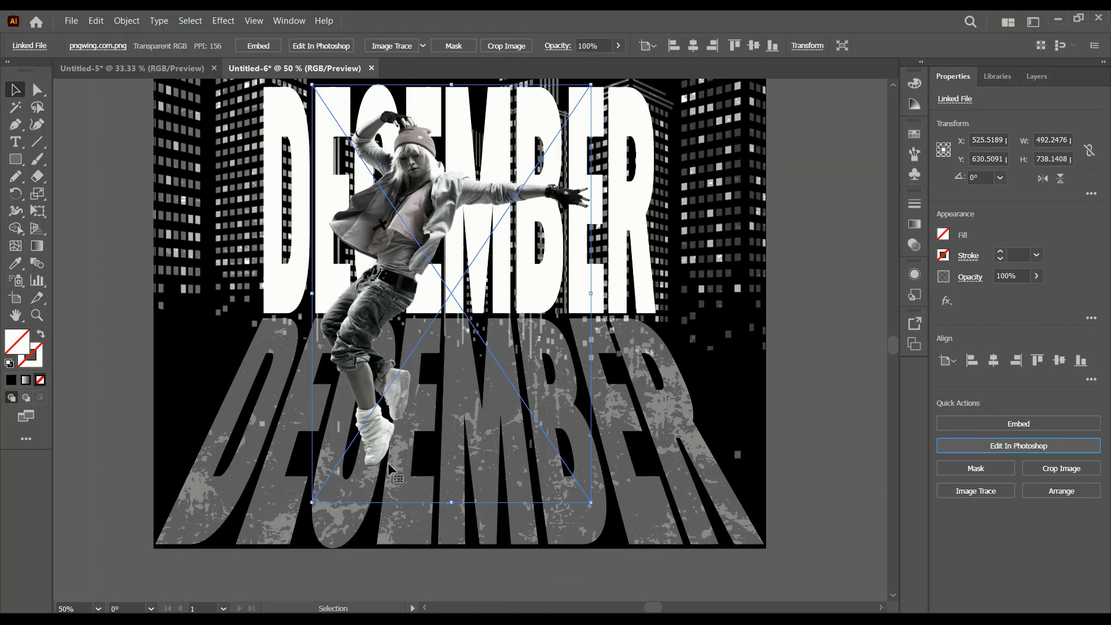
left_click_drag(313, 499, 290, 535)
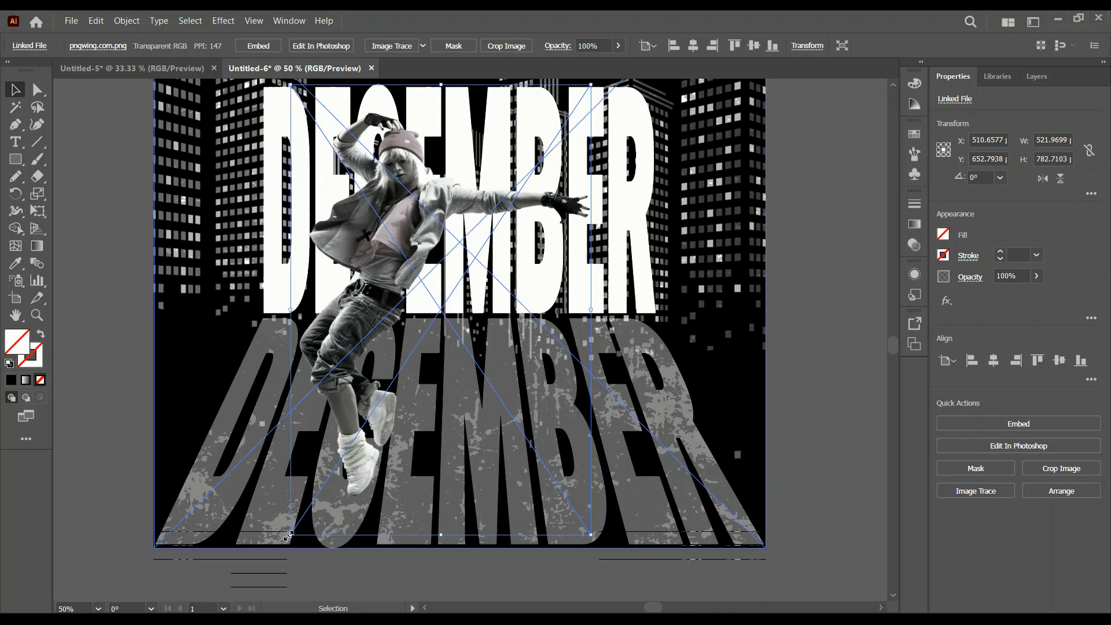
scroll(432, 468, "up", 3)
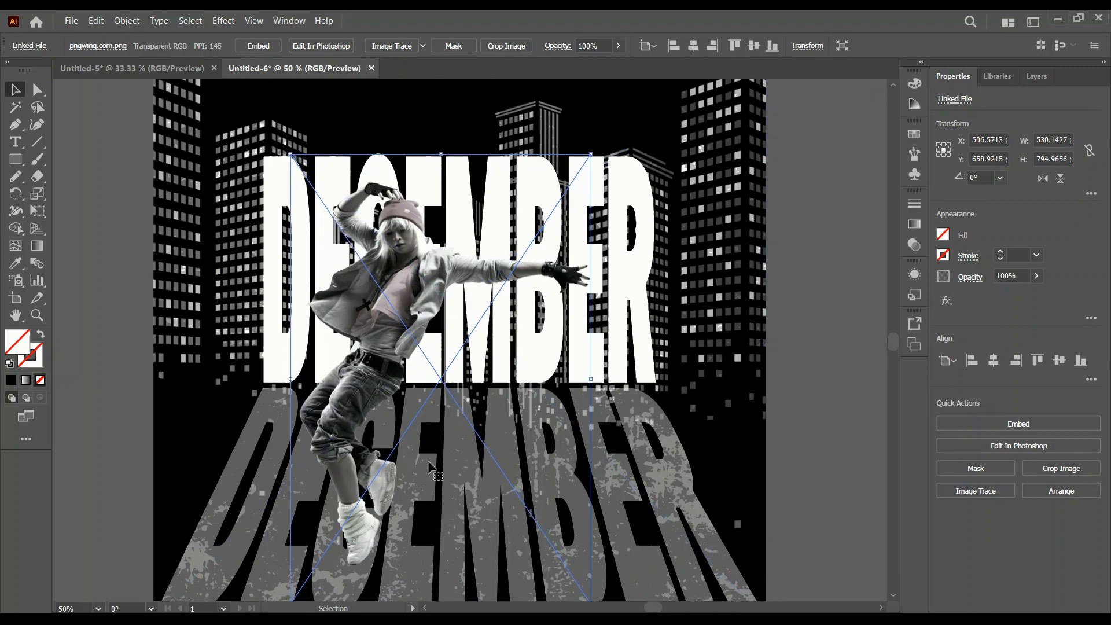
left_click_drag(424, 312, 461, 314)
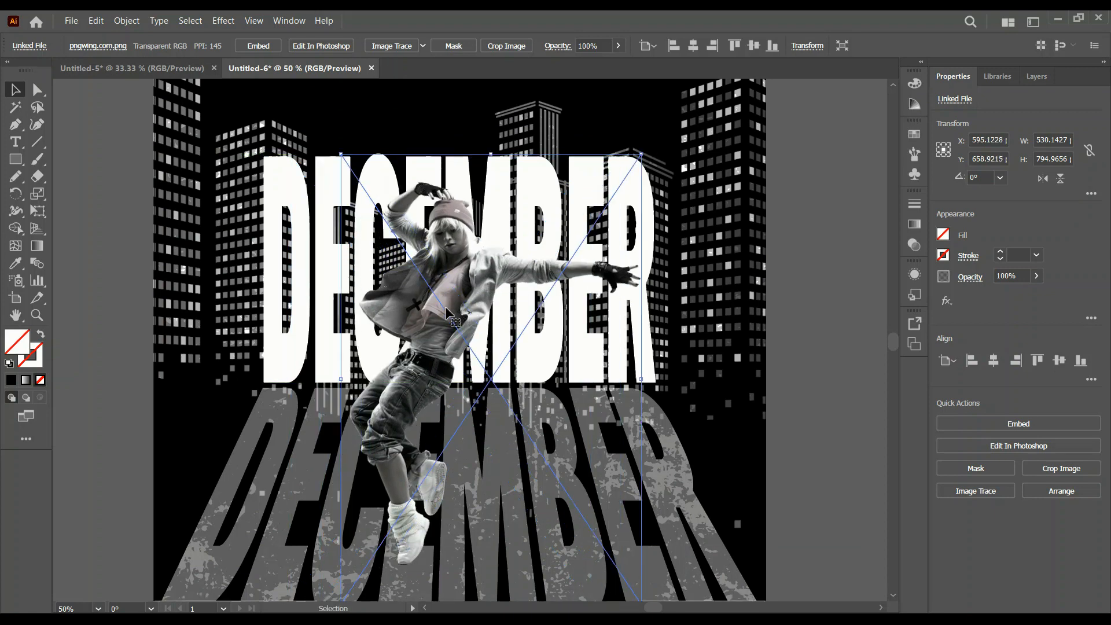
scroll(440, 329, "down", 2)
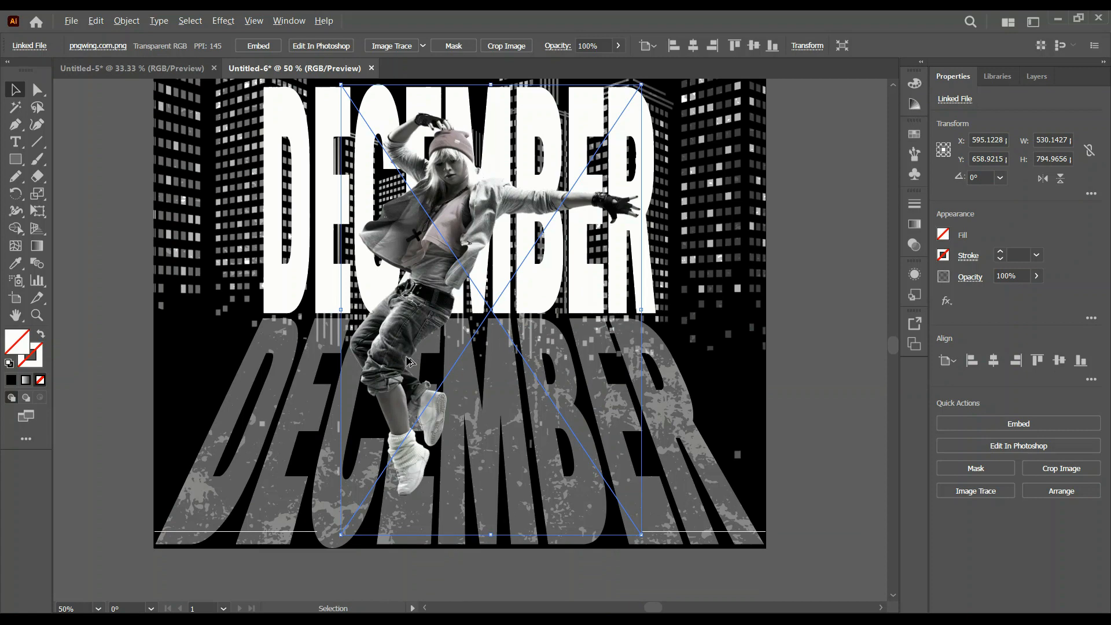
scroll(409, 362, "down", 1)
left_click(696, 420)
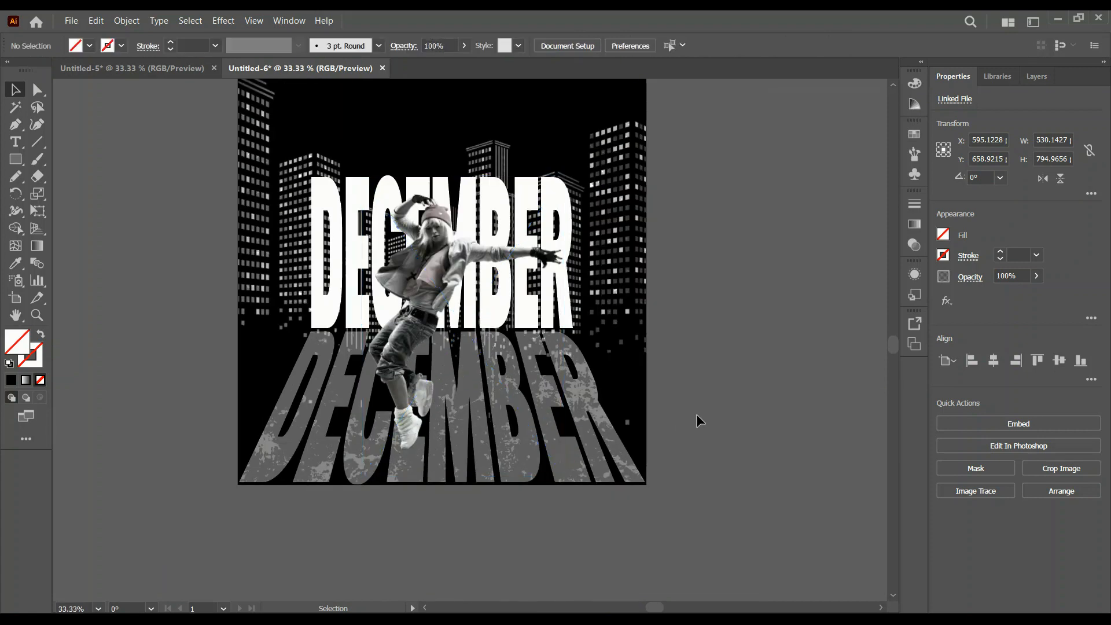
scroll(696, 421, "up", 2)
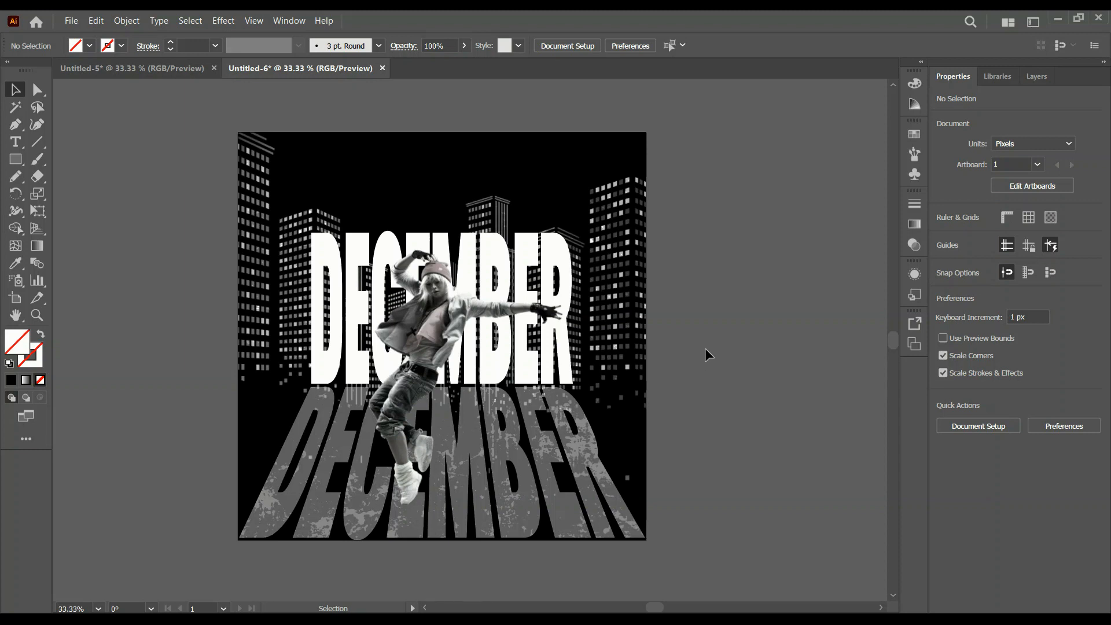
Add a white Drop Shadow effect to the upright DECEMBER text in Normal mode with 100% opacity and a 0 px X offset.
left_click(1038, 77)
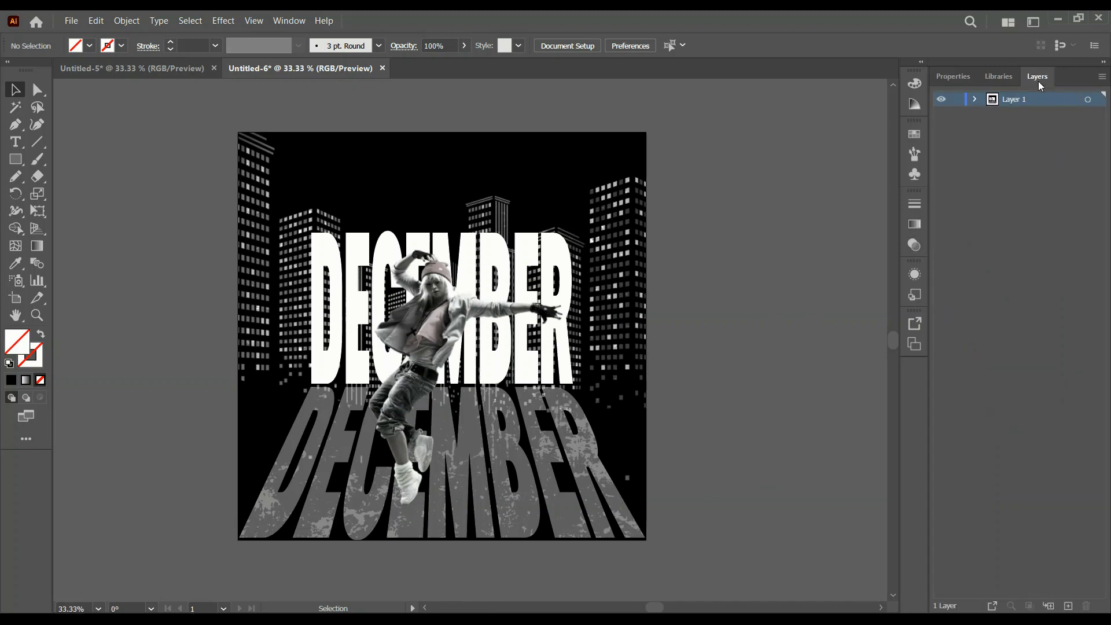
left_click(973, 100)
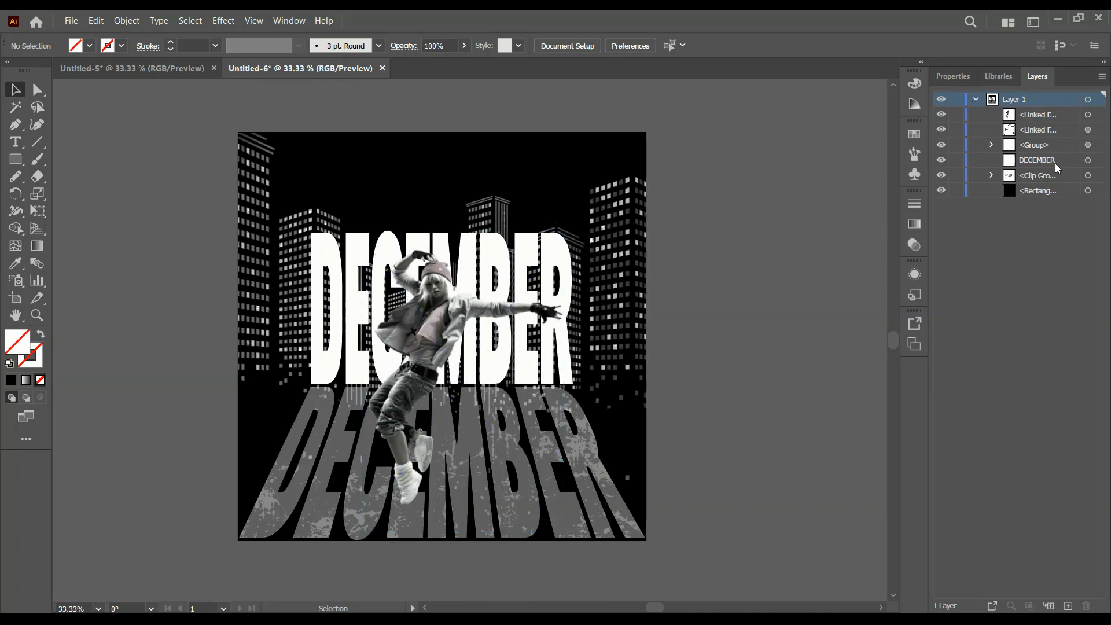
left_click(1089, 161)
left_click(952, 76)
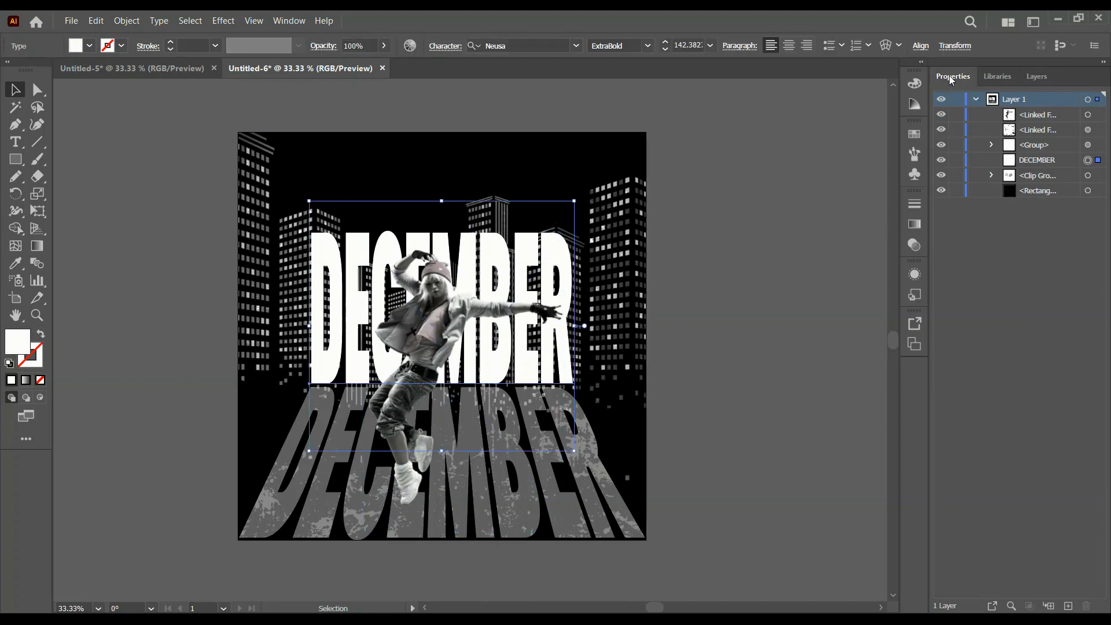
left_click(963, 280)
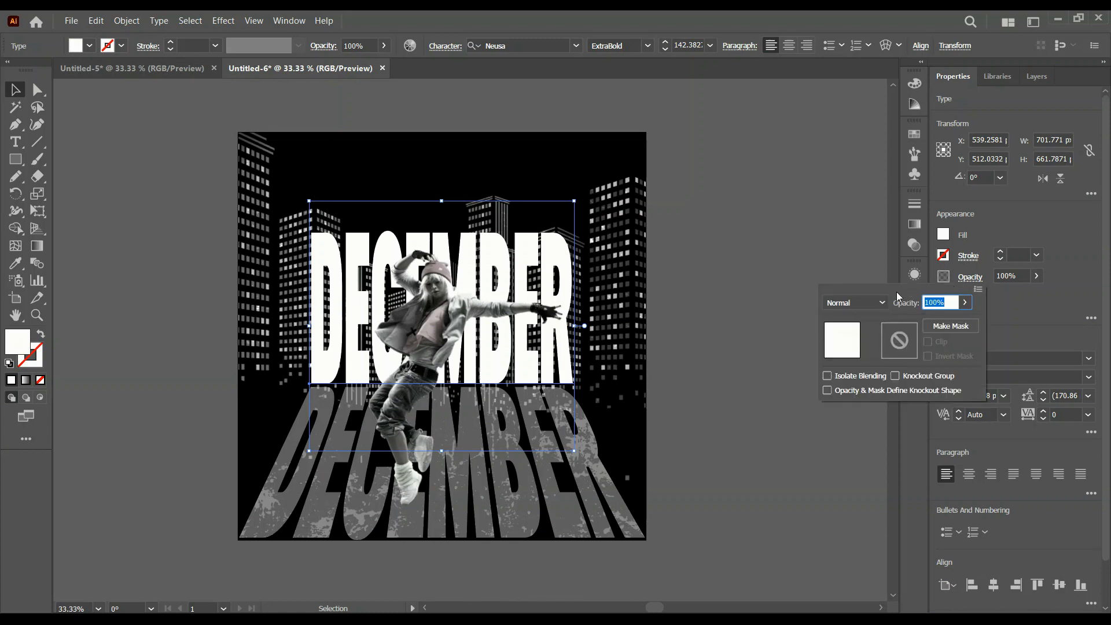
left_click(1010, 301)
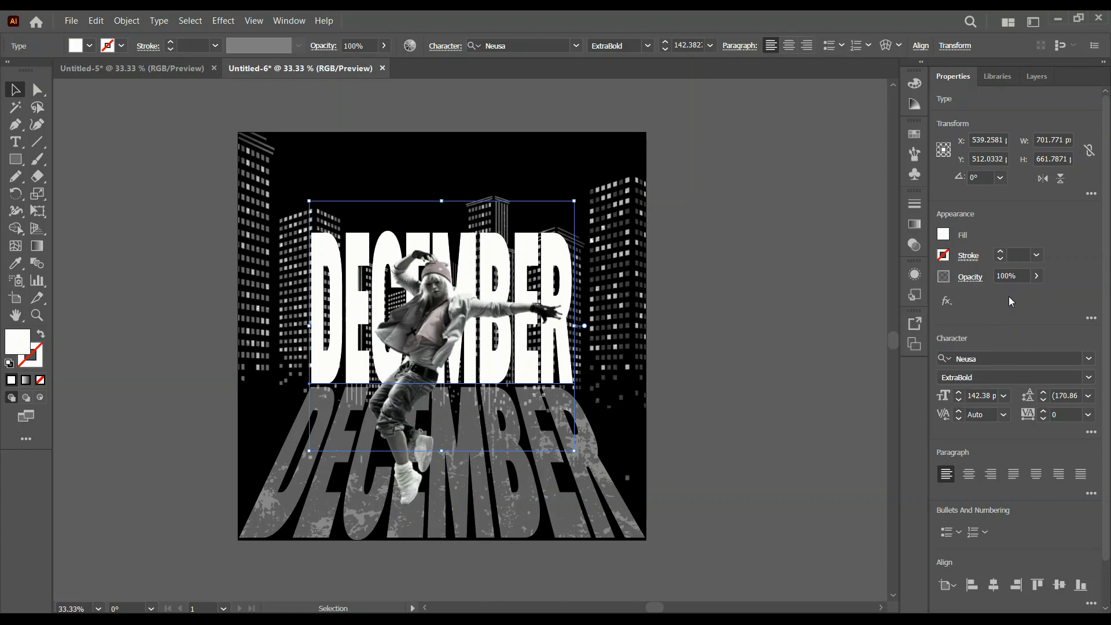
left_click(947, 302)
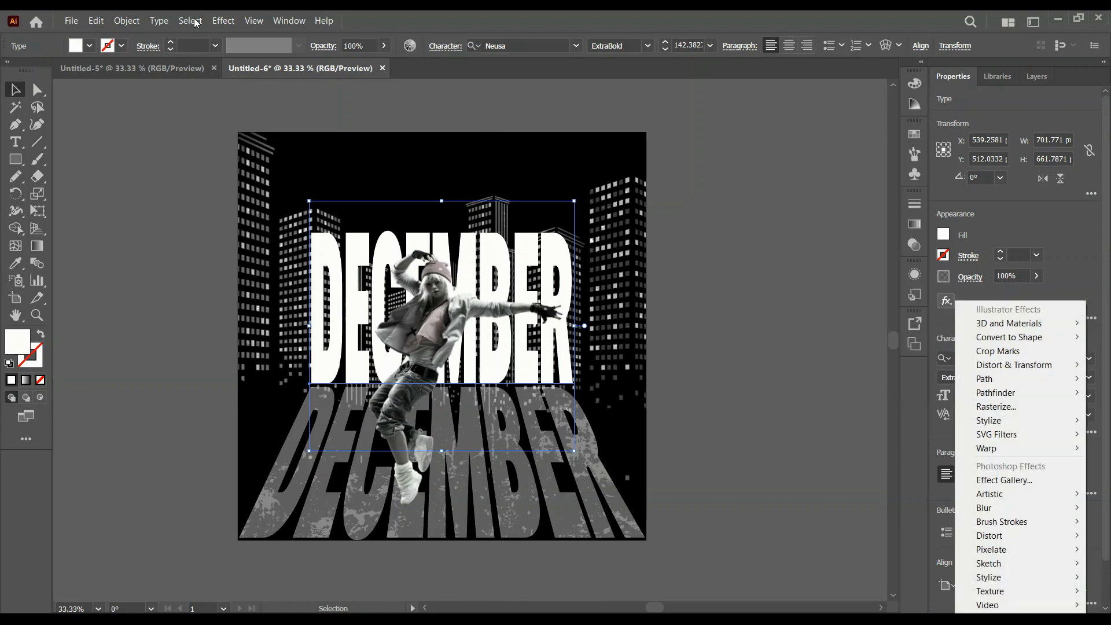
mouse_move(985, 427)
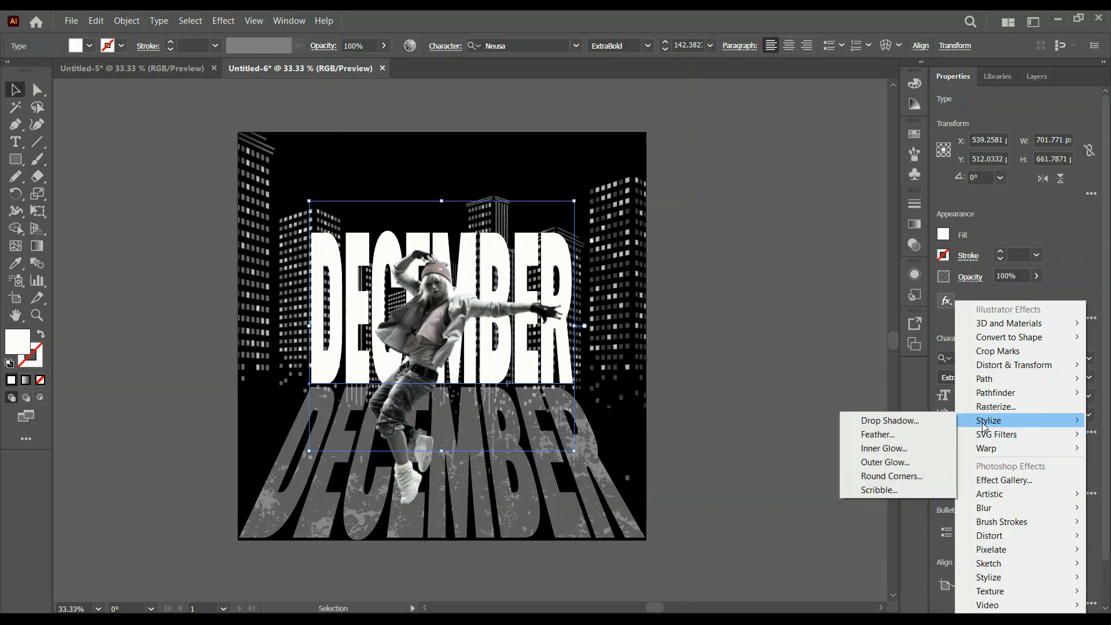
left_click(922, 425)
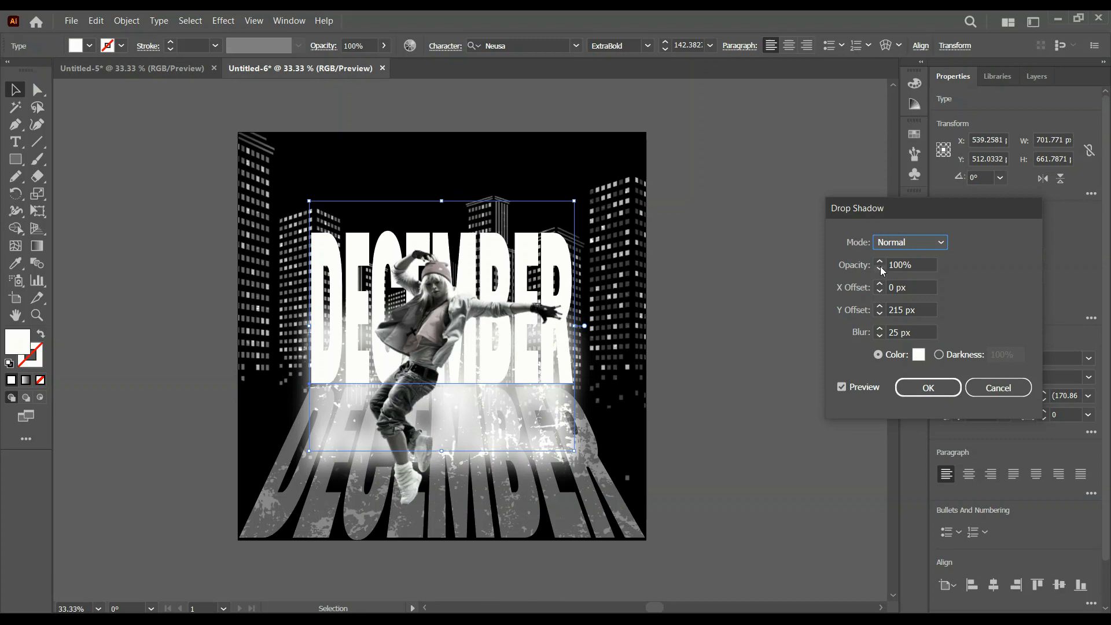
Set the drop shadow's Y offset to 241 px and its blur to about 17 px, then apply the effect and deselect the text.
left_click(880, 313)
left_click(880, 314)
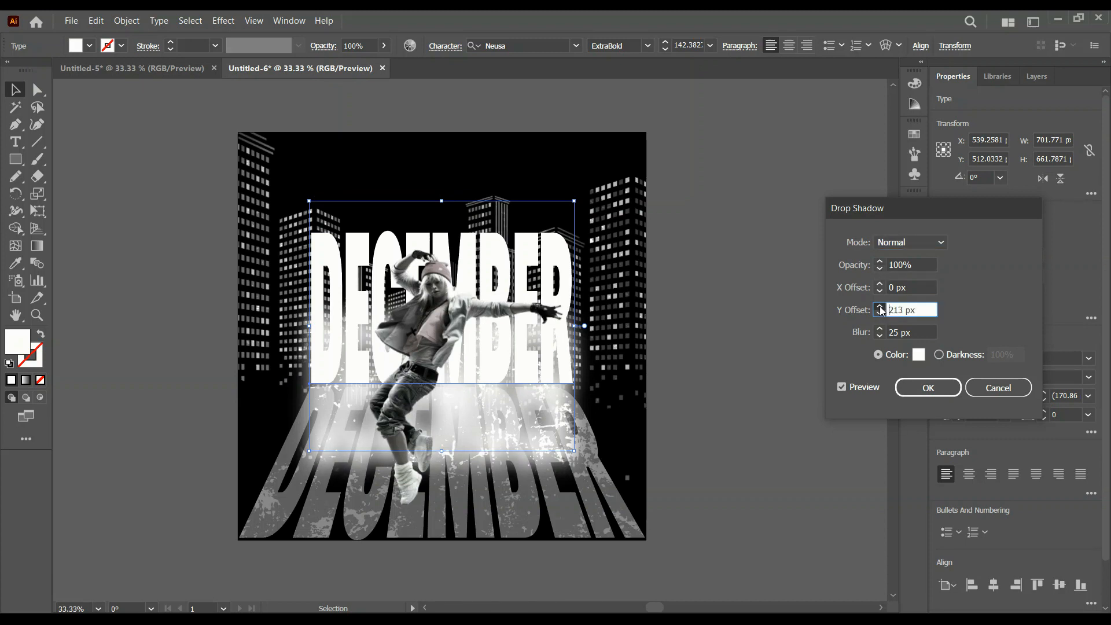
scroll(880, 307, "up", 20)
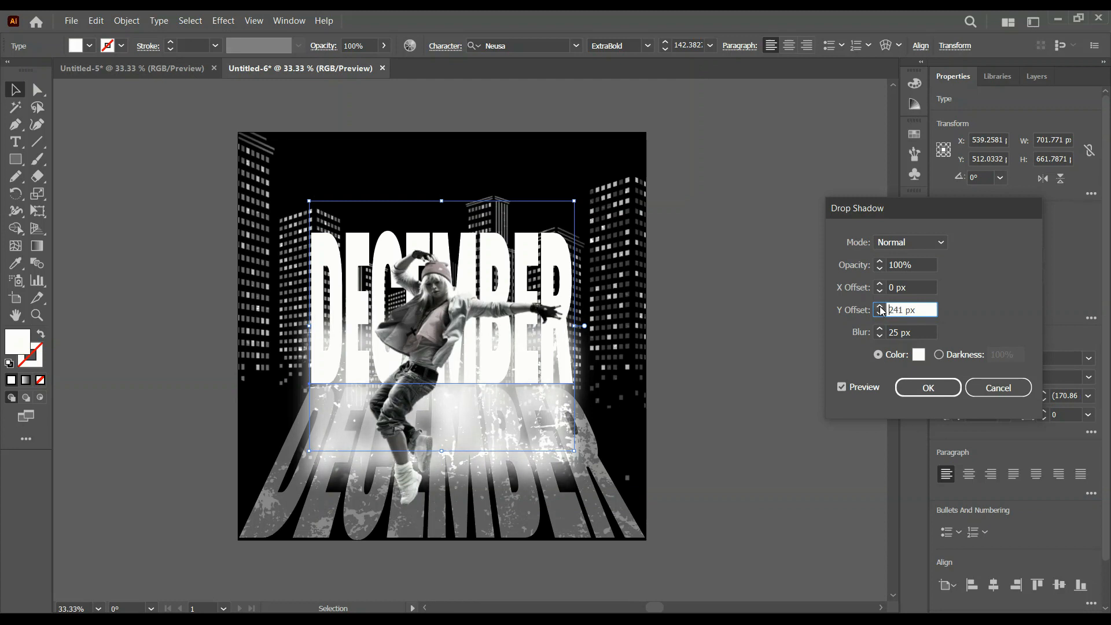
left_click(880, 330)
scroll(879, 332, "up", 5)
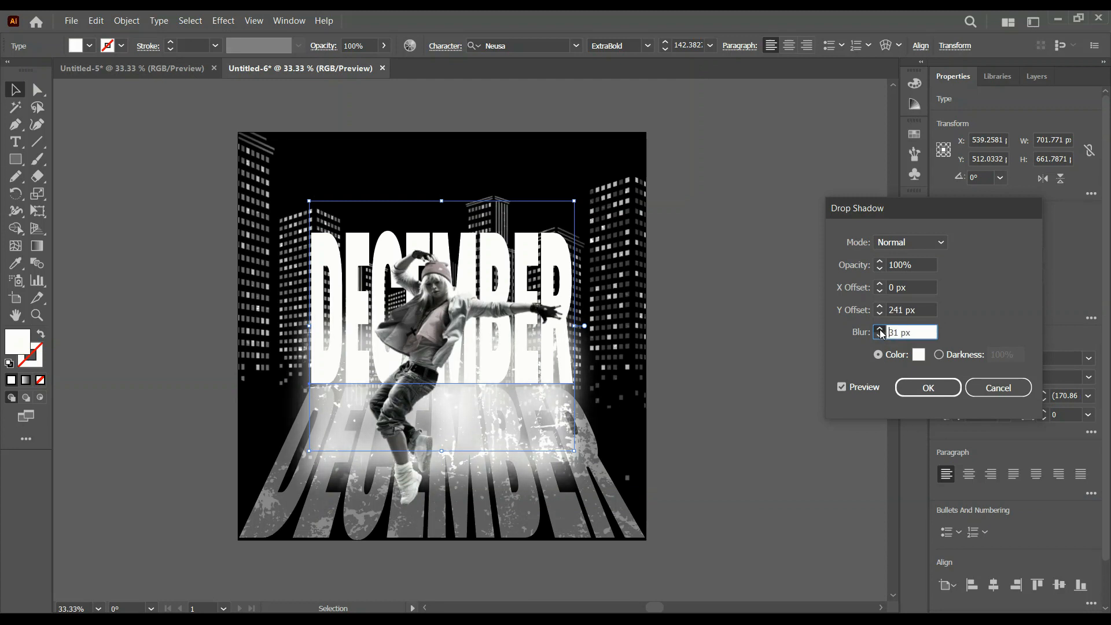
scroll(881, 333, "up", 6)
scroll(880, 335, "down", 20)
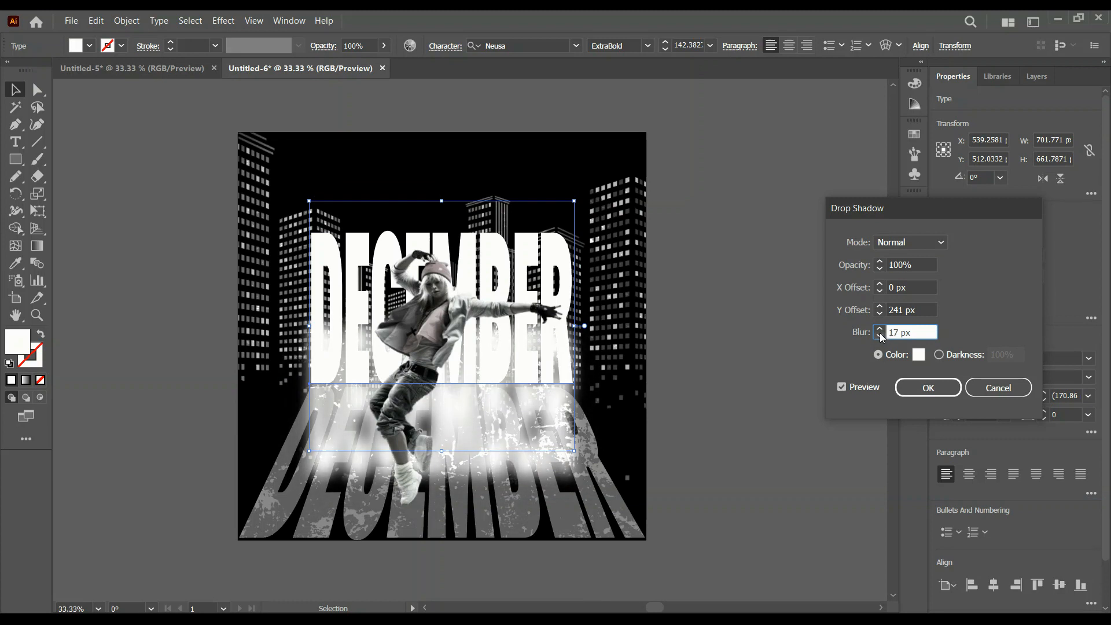
left_click(880, 335)
left_click(911, 389)
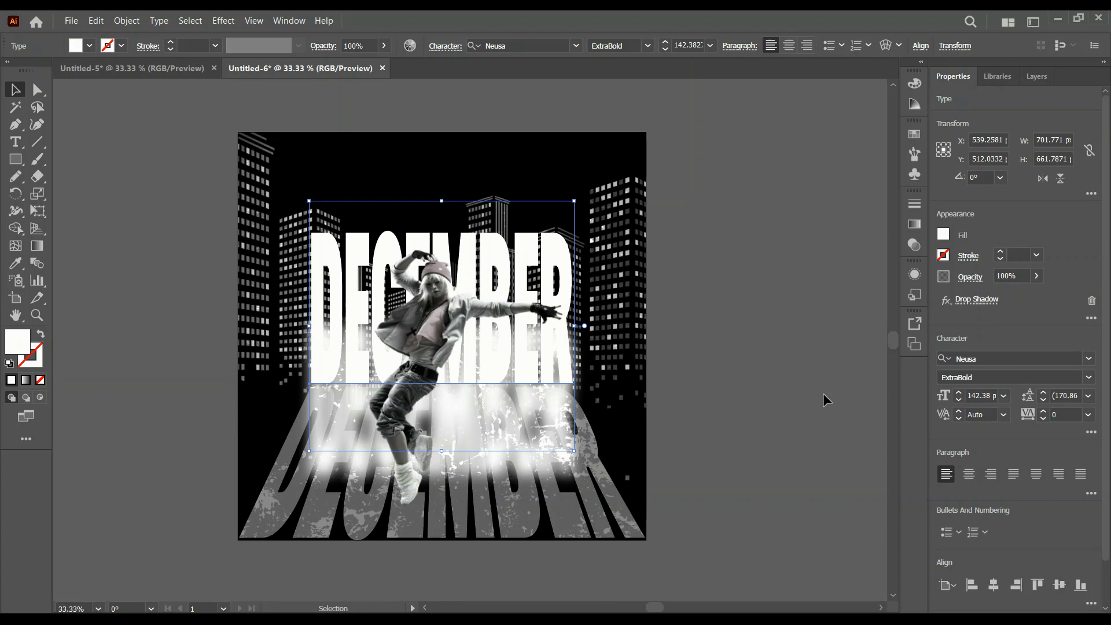
left_click(765, 352)
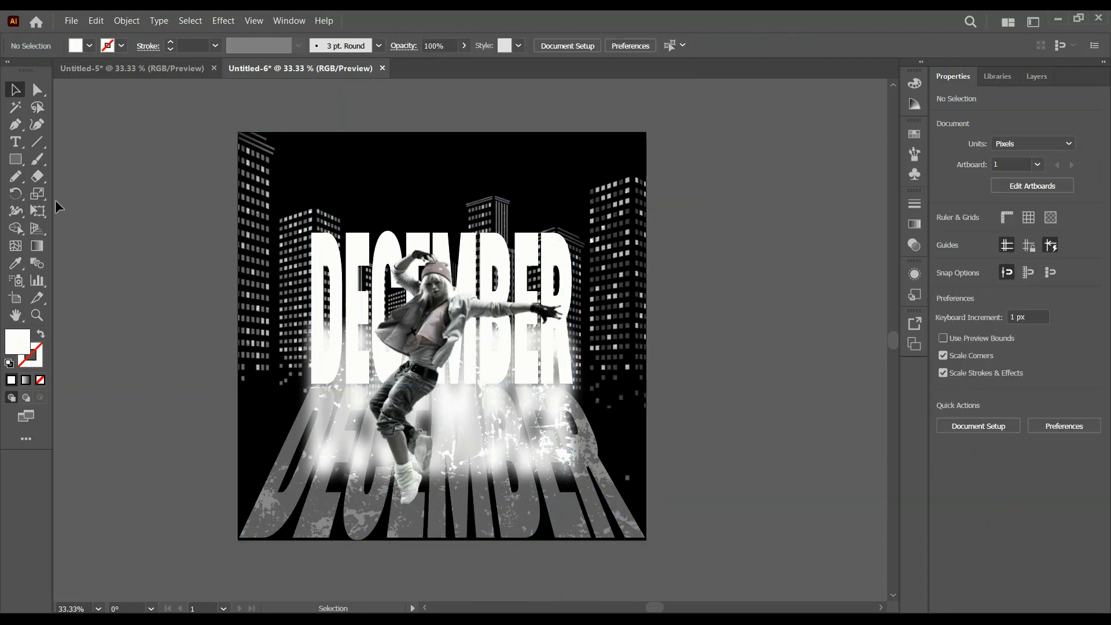
Draw a tall white rectangle about 175 × 832 px on the empty canvas beside the poster's left edge.
left_click(19, 165)
left_click_drag(139, 238, 206, 551)
left_click(16, 89)
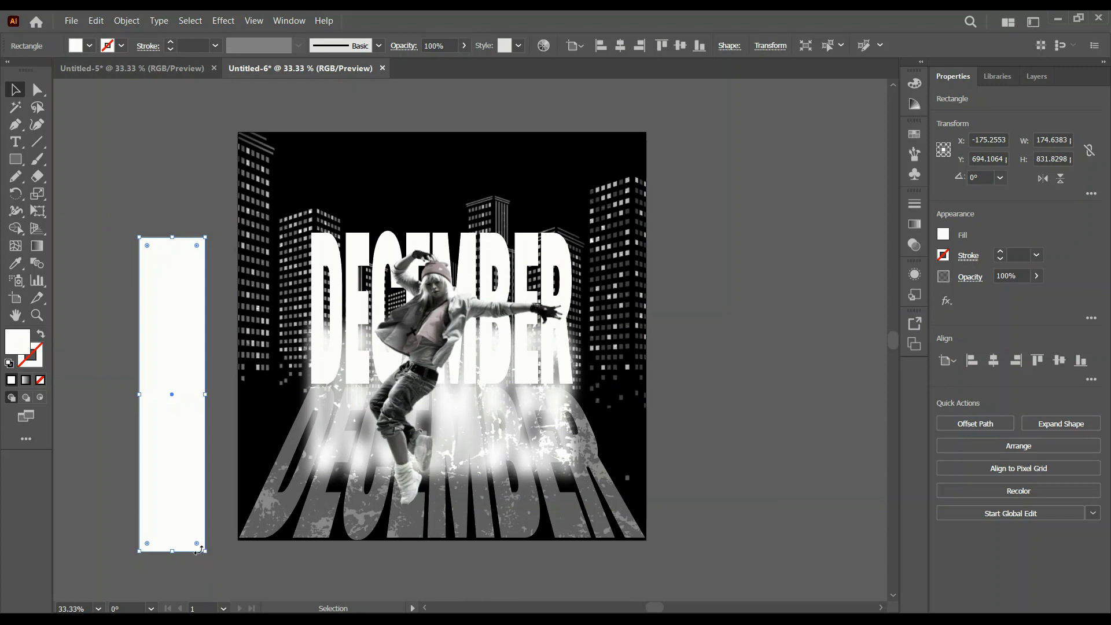
Round the two bottom corners of the white rectangle fully into a semicircular end.
left_click(37, 90)
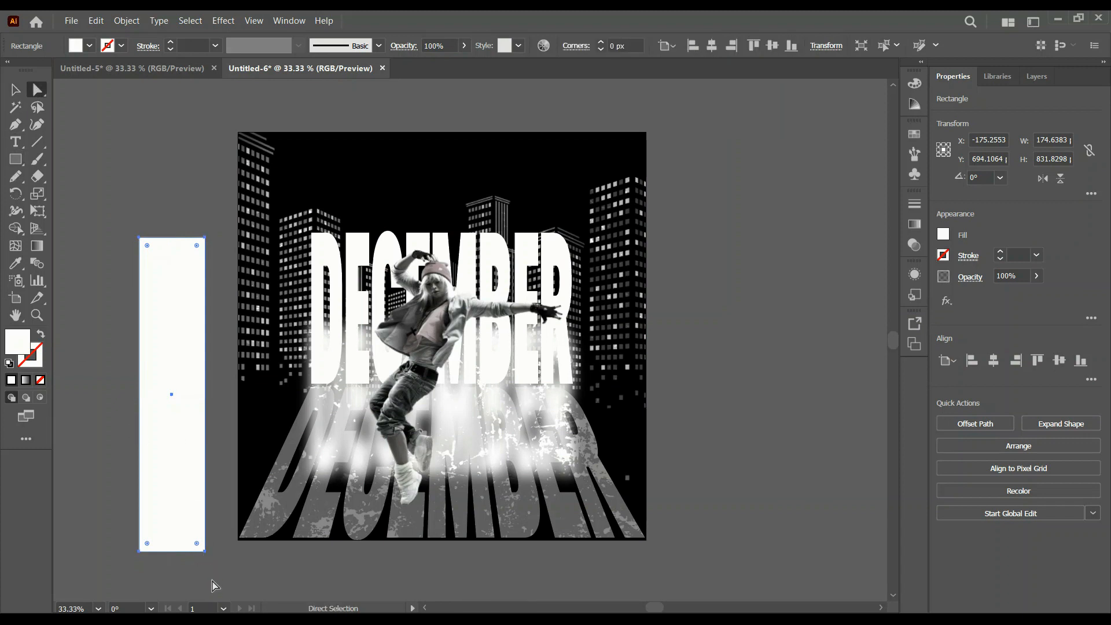
left_click_drag(216, 568, 118, 542)
left_click_drag(196, 542, 130, 495)
left_click(15, 89)
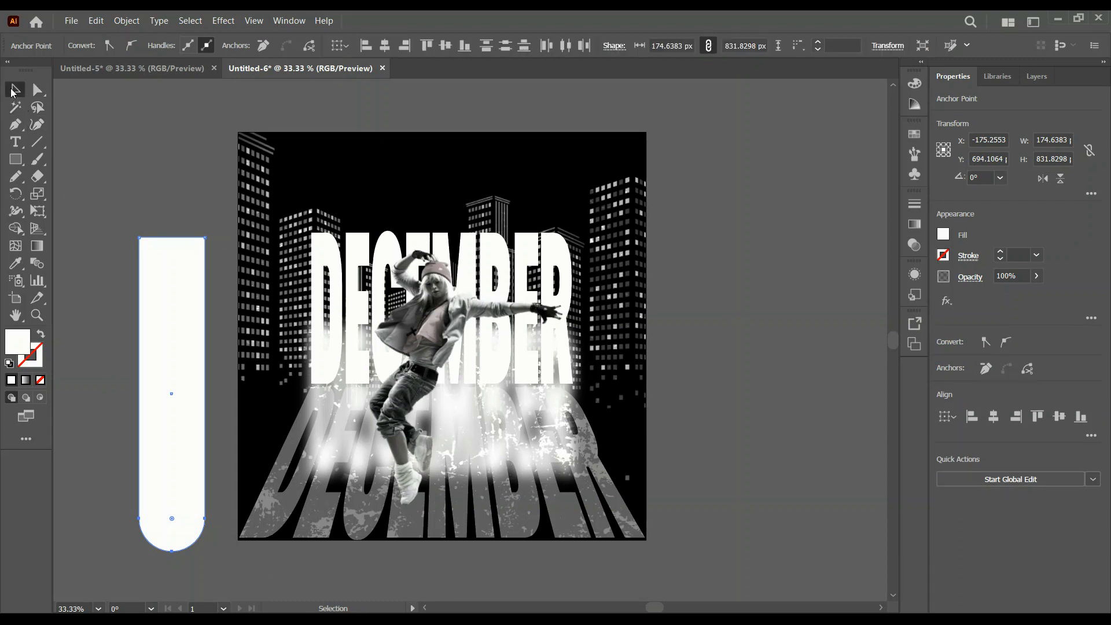
left_click(38, 212)
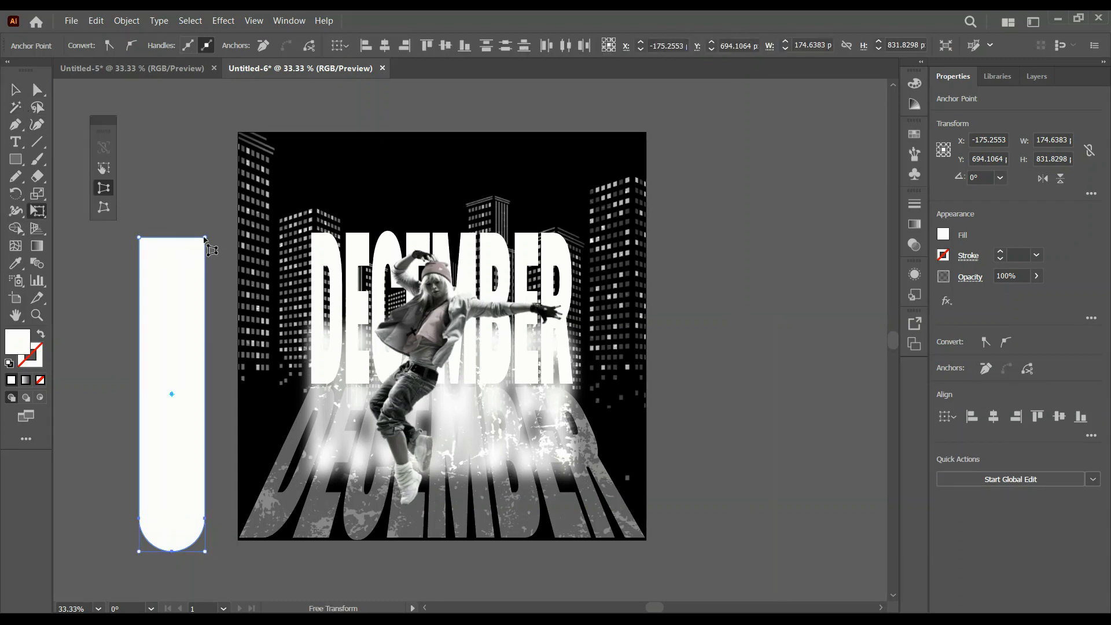
left_click_drag(205, 238, 177, 237)
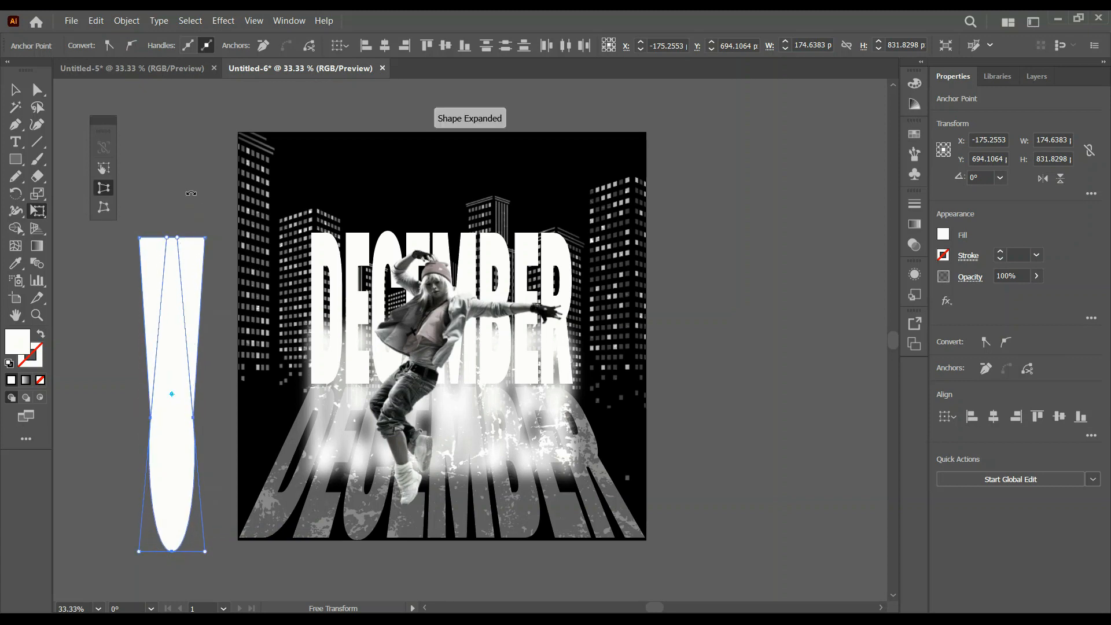
left_click(10, 91)
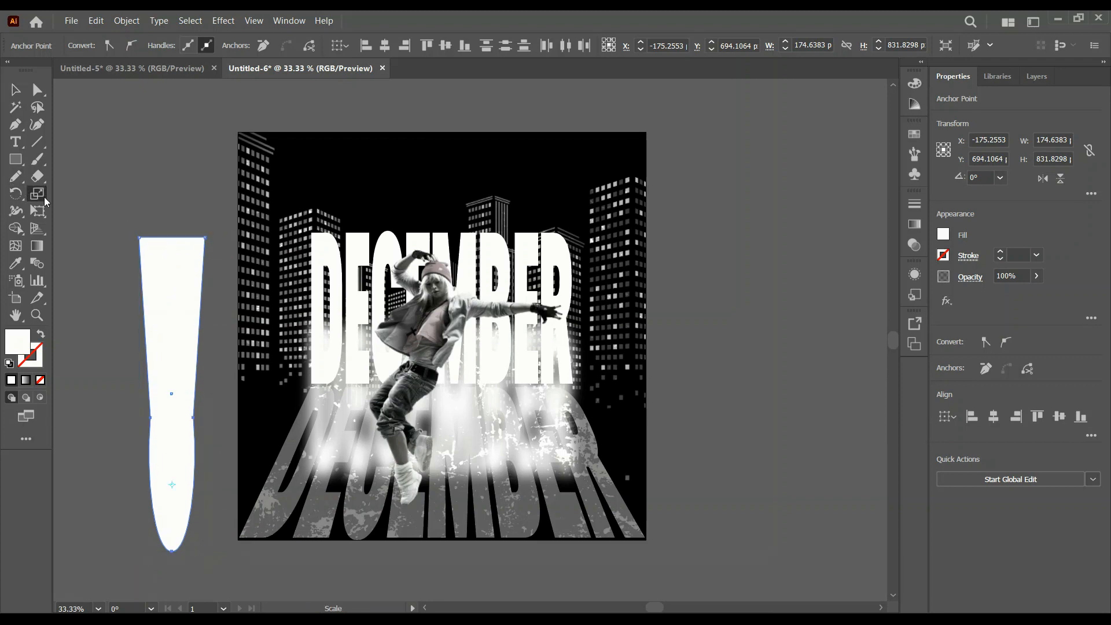
left_click(38, 211)
left_click(103, 188)
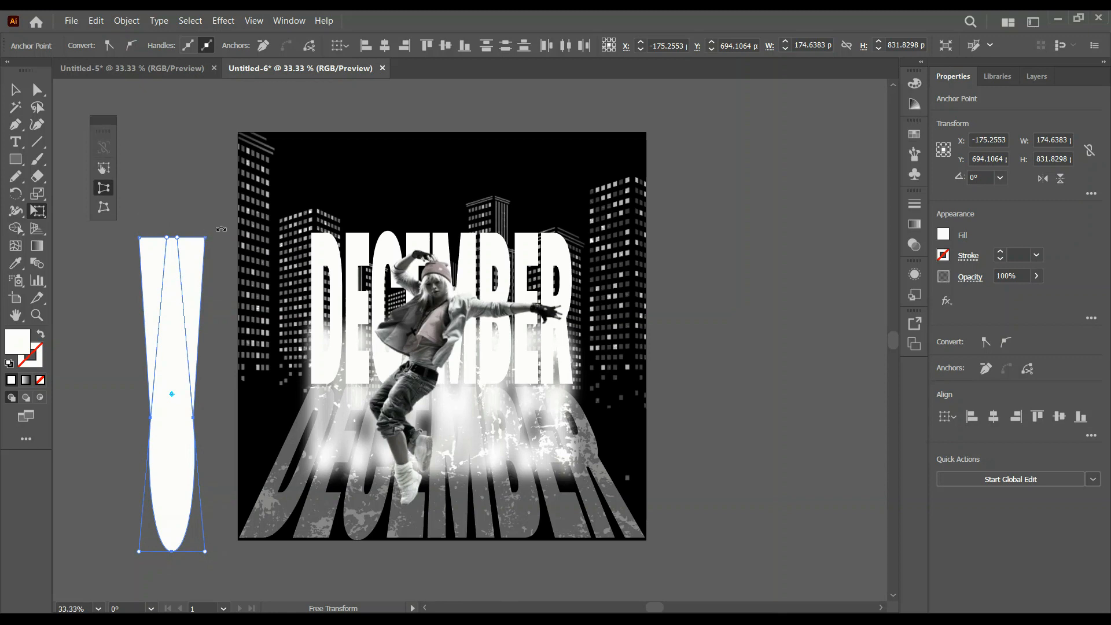
key("ctrl+z")
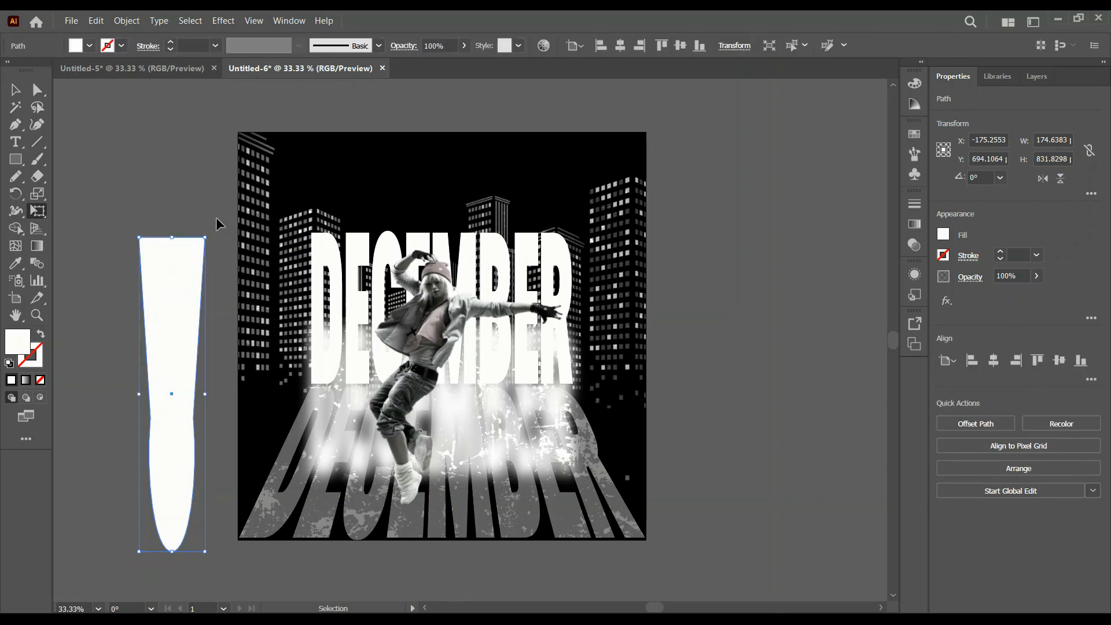
Taper the white rounded shape with Perspective Distort, narrowing its flat upper end to a small tip.
left_click(104, 192)
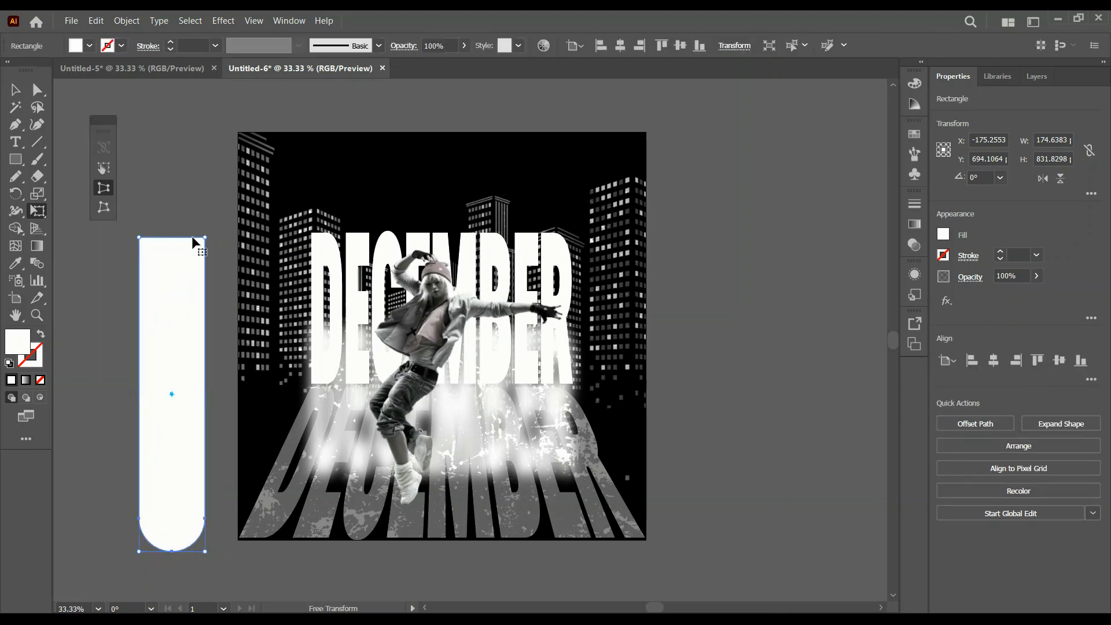
left_click_drag(204, 237, 177, 238)
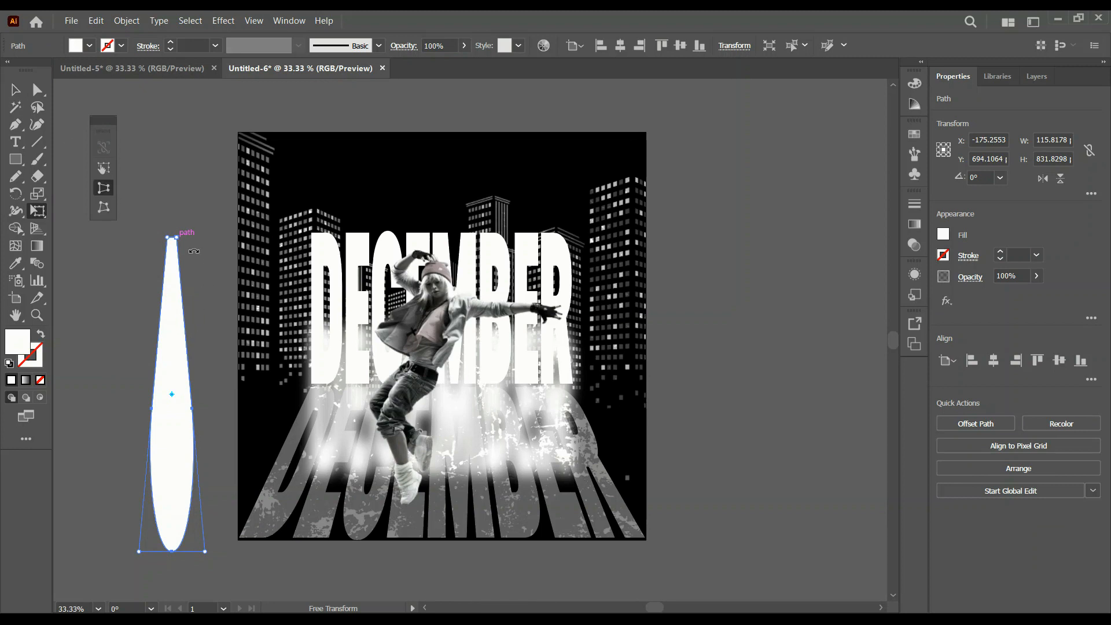
key("v")
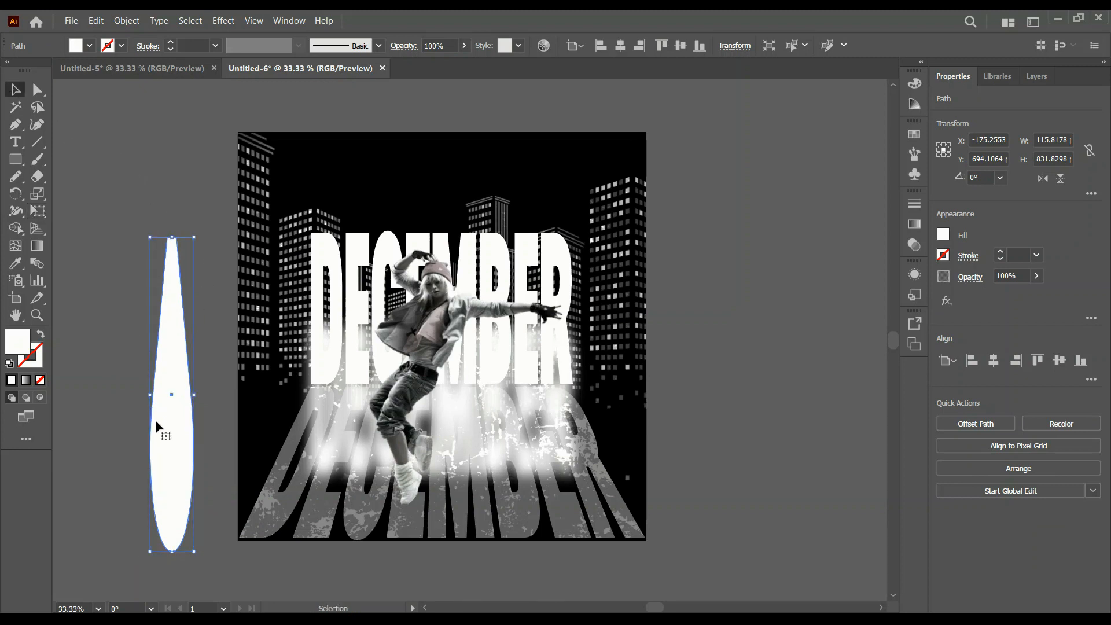
Rotate the tapered shape 45° and place it across the poster's lower-left edge, enlarged slightly to about 608 × 608 px.
left_click(975, 177)
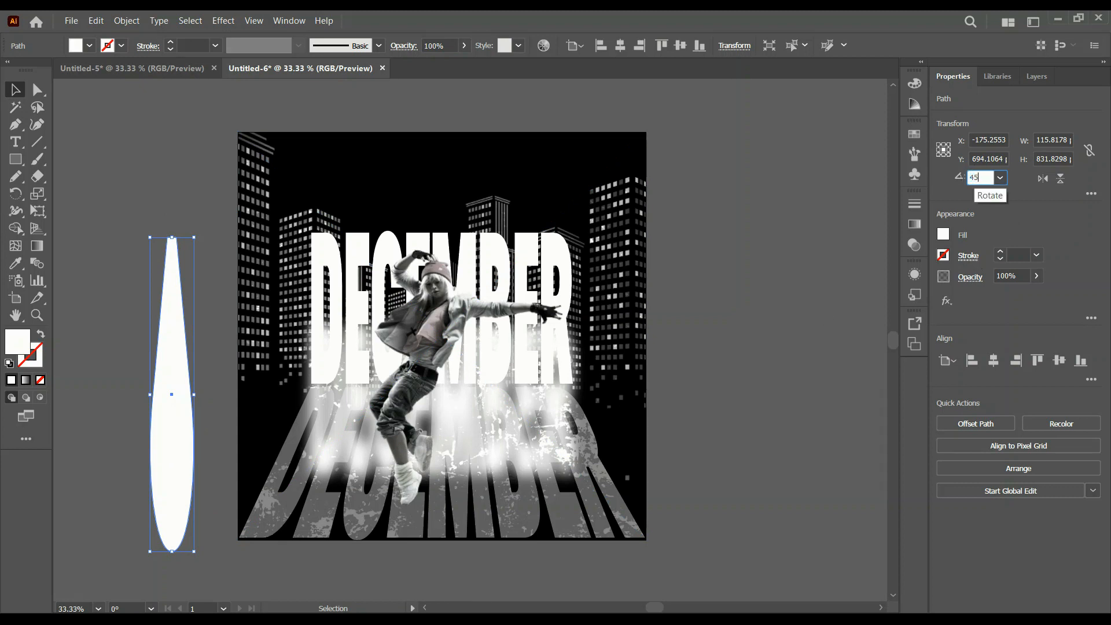
key("Return")
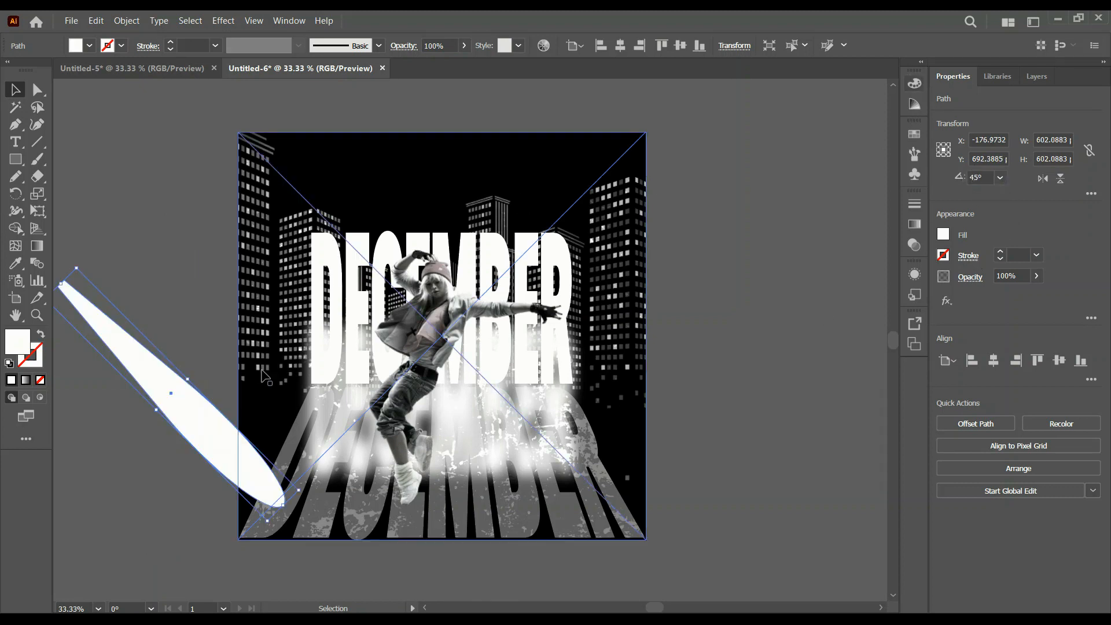
left_click_drag(194, 432, 290, 452)
left_click_drag(258, 409, 301, 438)
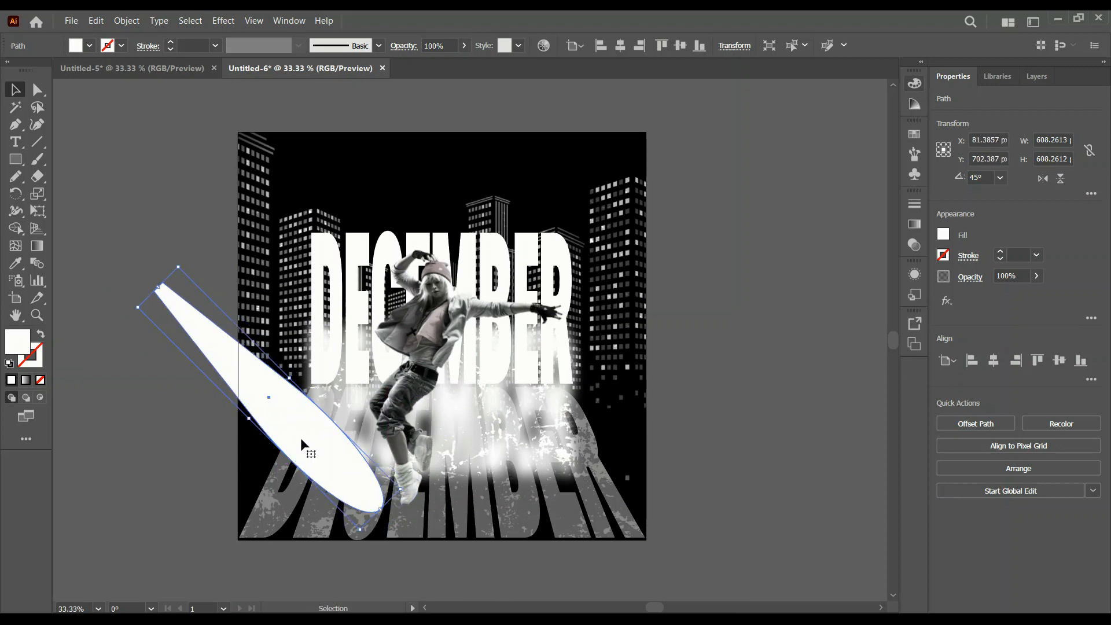
Duplicate the tapered shape, flip the copy horizontally and move it straight across to the poster's opposite edge.
key("ctrl")
left_click(1043, 178)
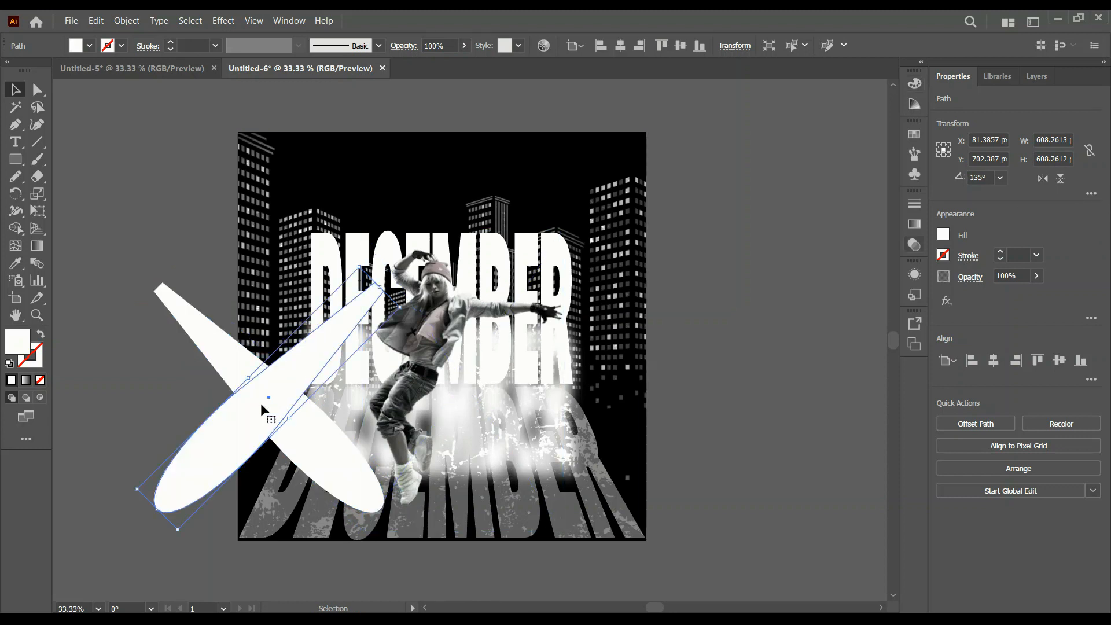
left_click_drag(261, 403, 599, 412)
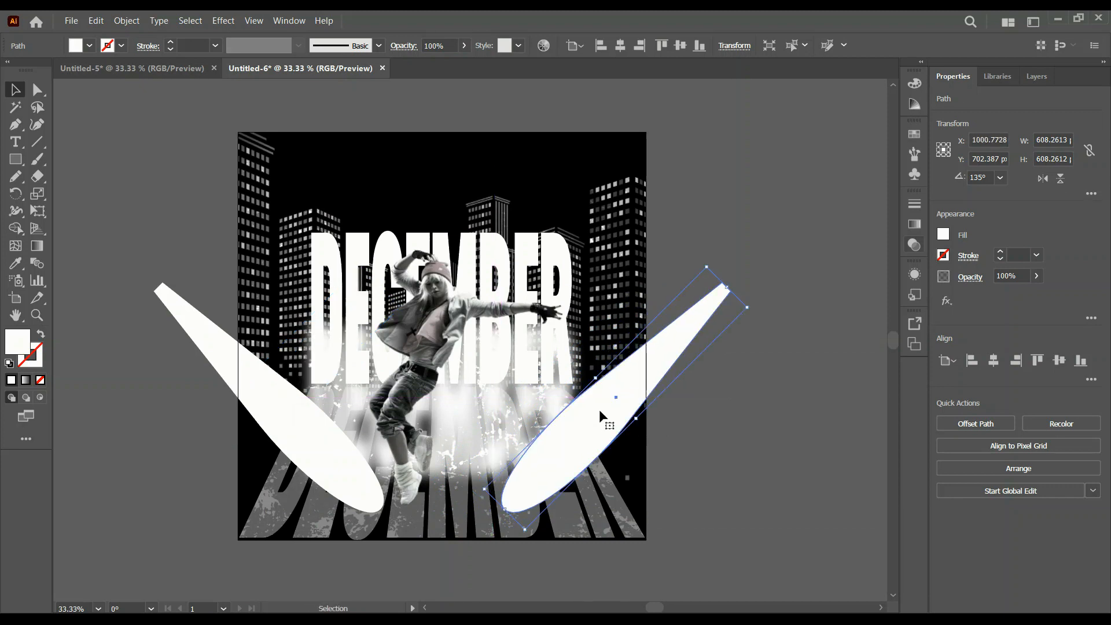
Group the two tapered shapes and center the group horizontally on the artboard.
key("shift")
left_click(292, 413, "shift")
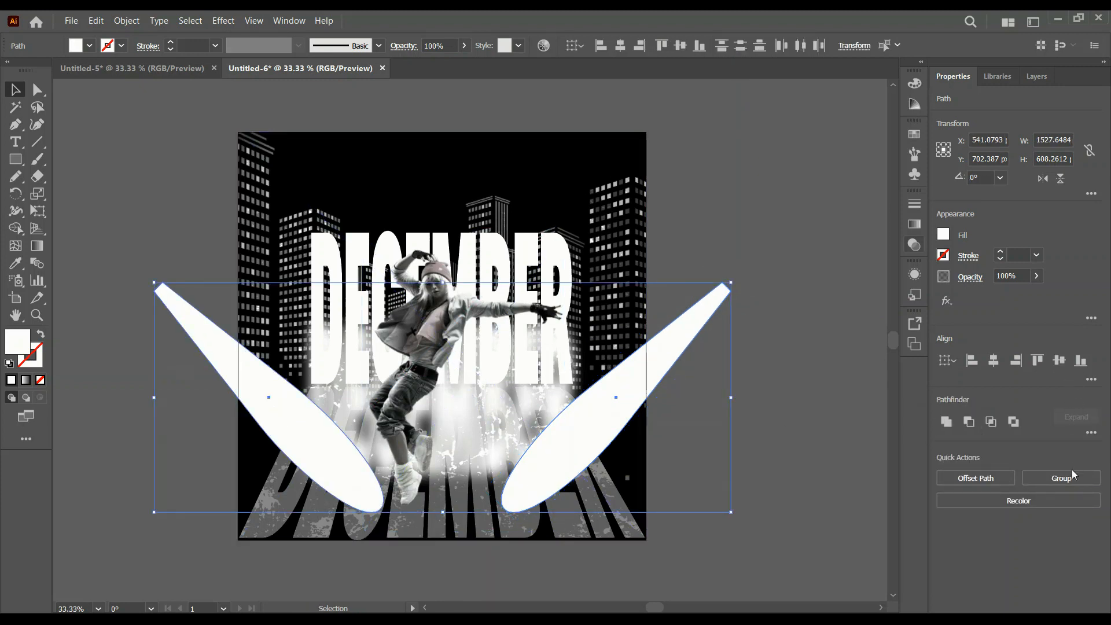
left_click(1071, 480)
left_click(995, 363)
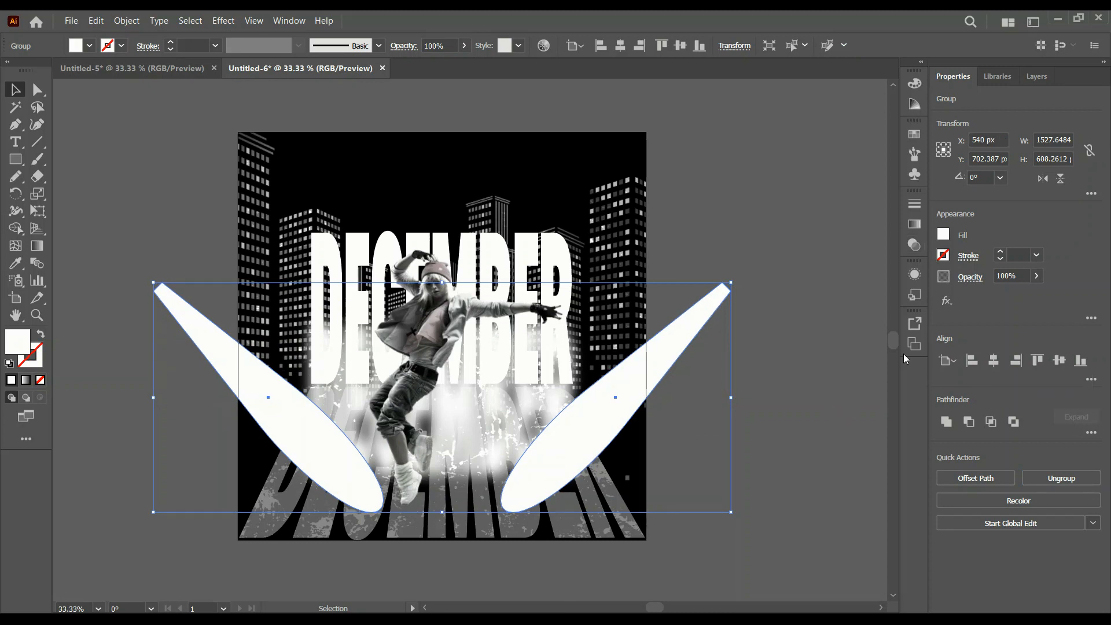
Apply a Gaussian Blur effect with a 56 px radius to the grouped beams, then deselect them.
left_click(947, 302)
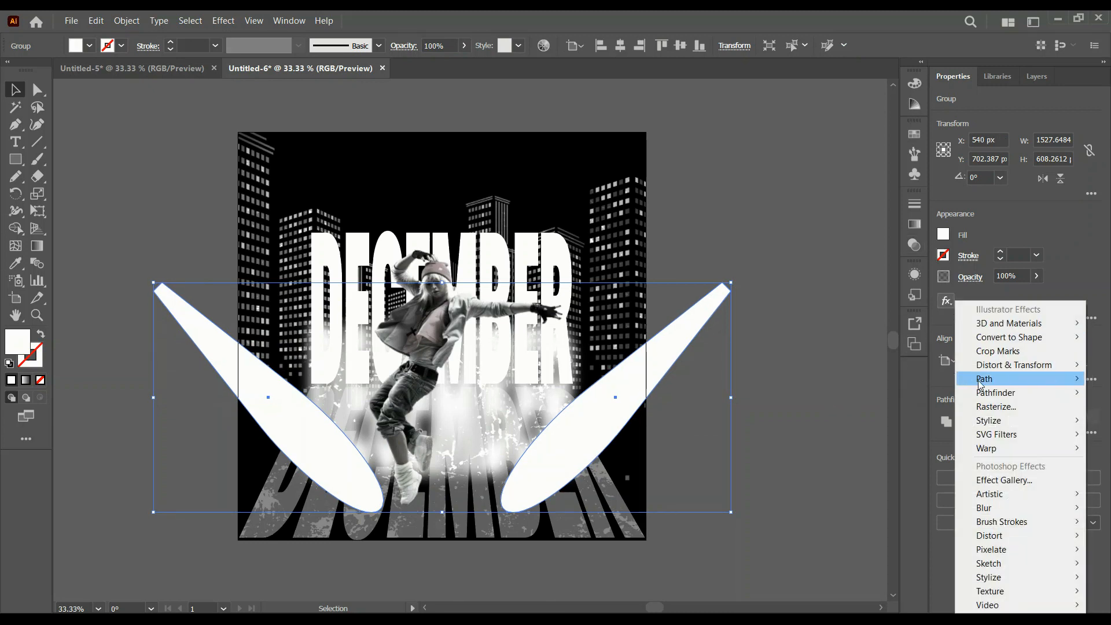
mouse_move(990, 438)
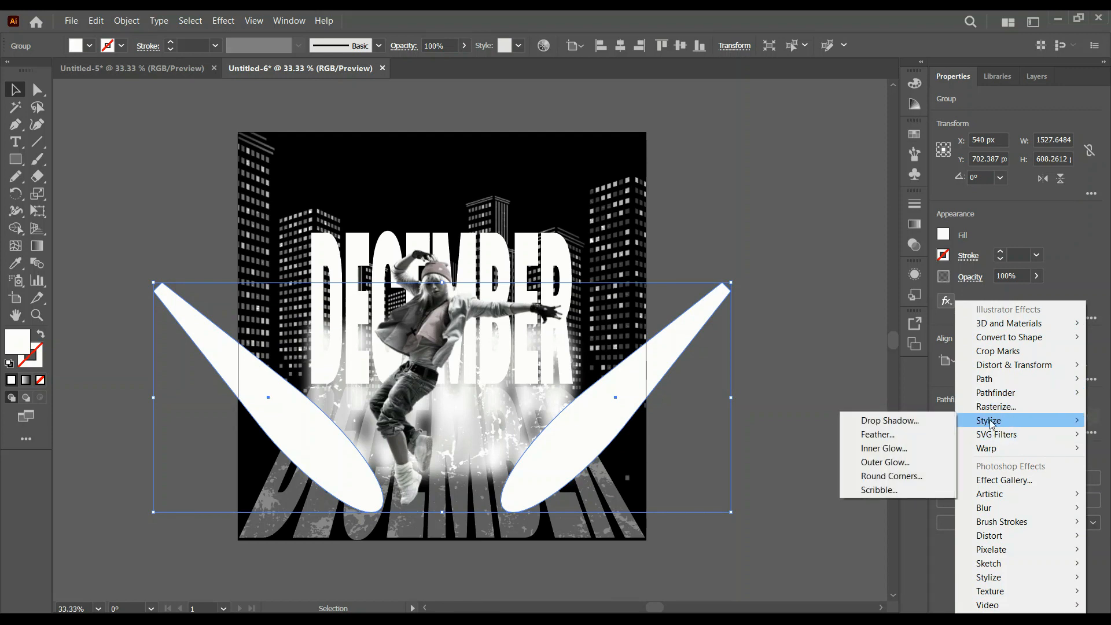
mouse_move(984, 508)
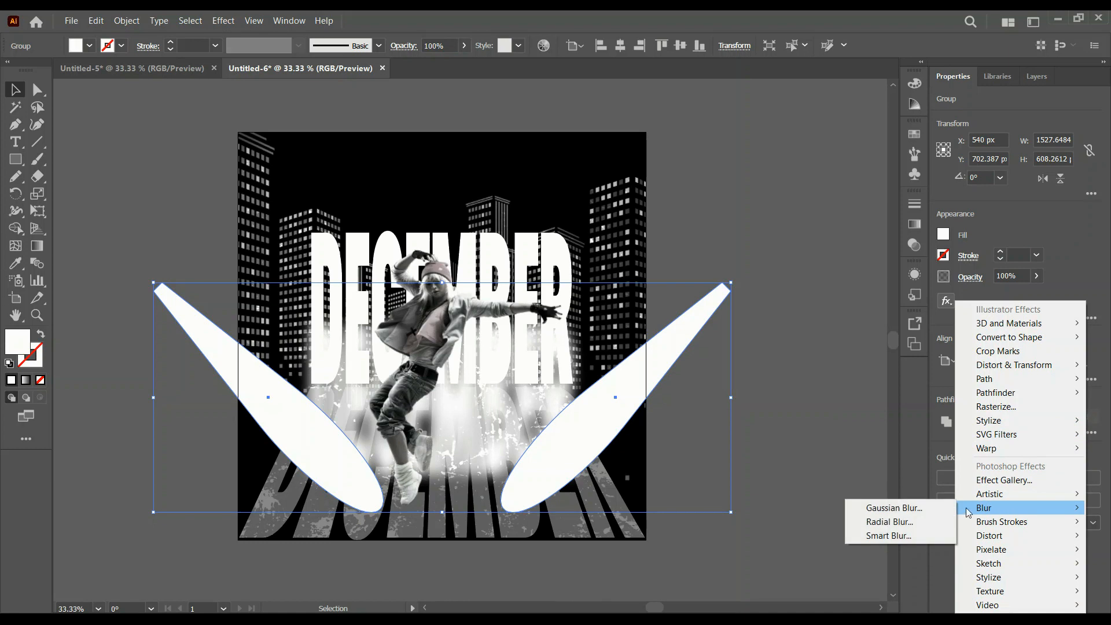
left_click(919, 509)
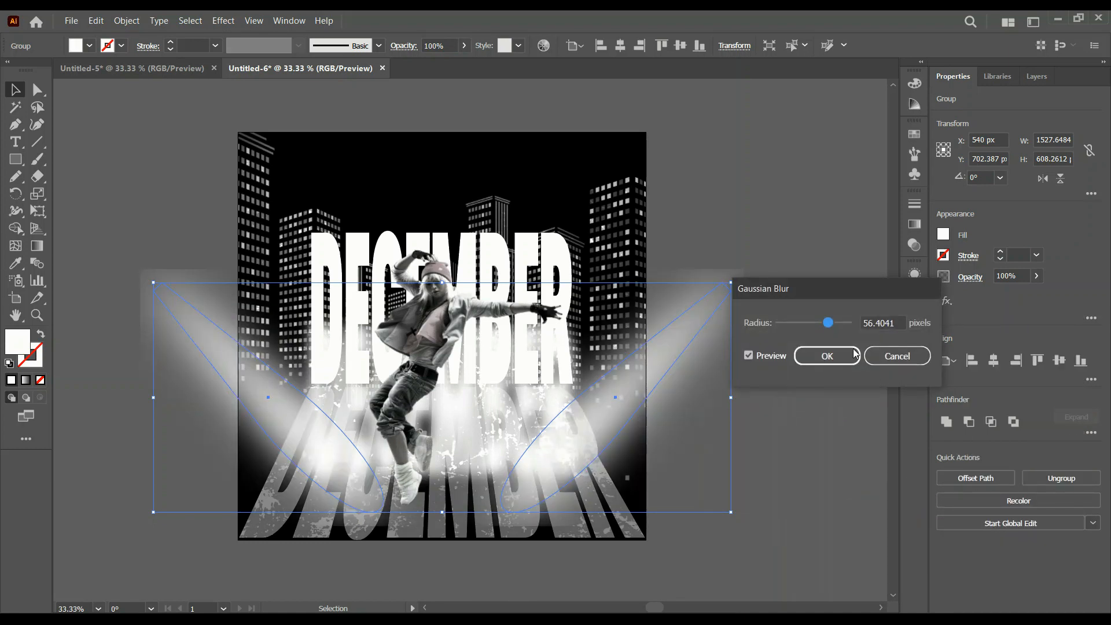
mouse_move(828, 322)
left_mouse_down()
mouse_move(800, 323)
mouse_move(832, 328)
left_mouse_up()
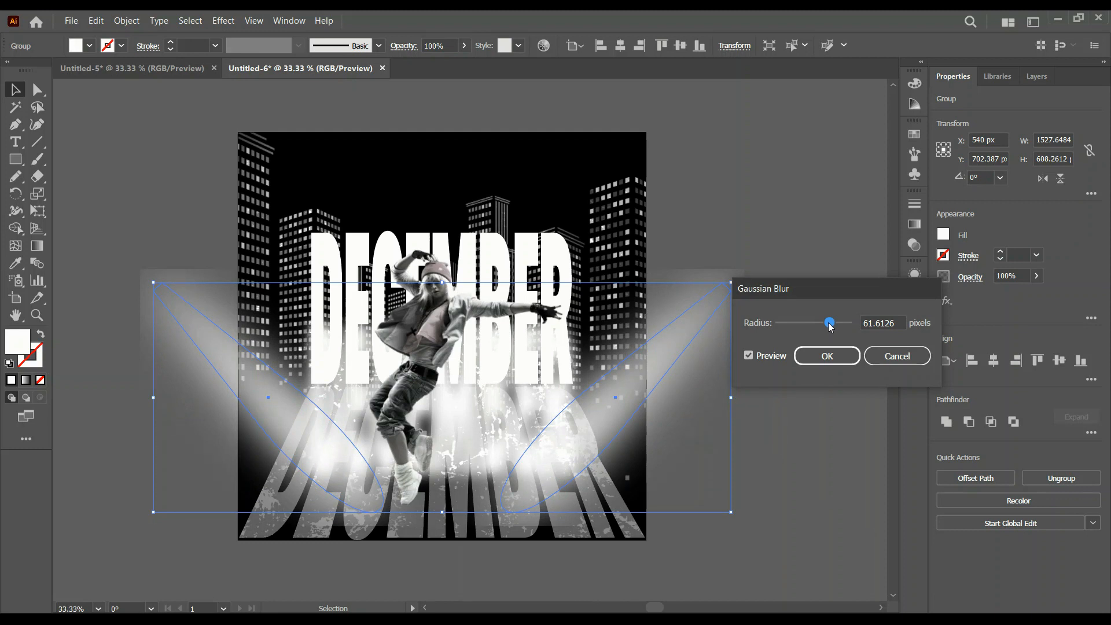
left_click_drag(831, 327, 825, 327)
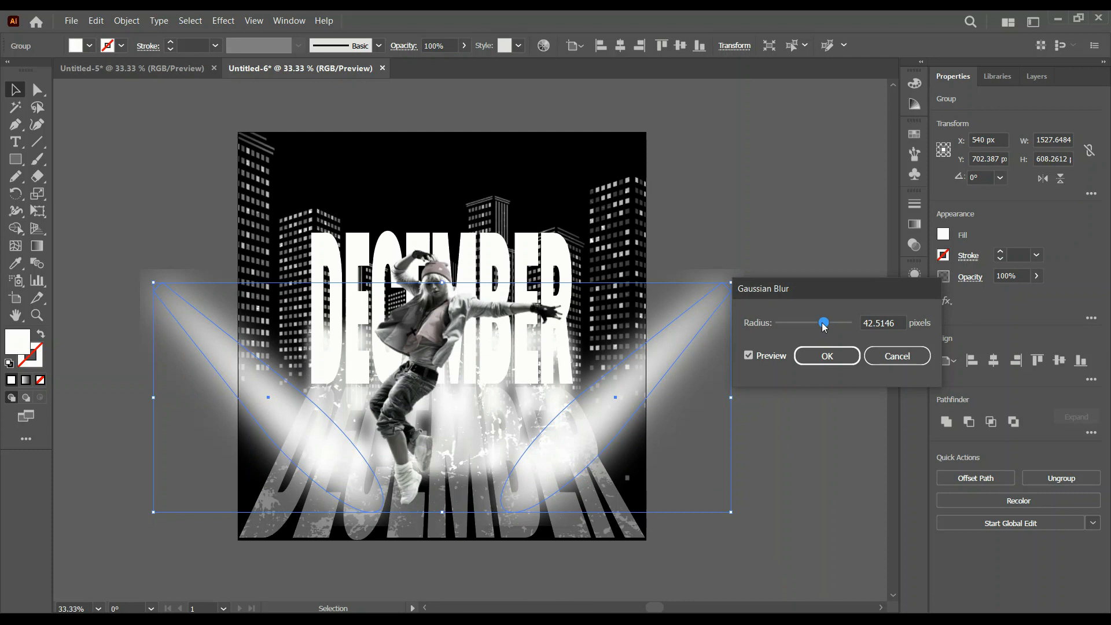
left_click_drag(825, 327, 828, 328)
double_click(875, 322)
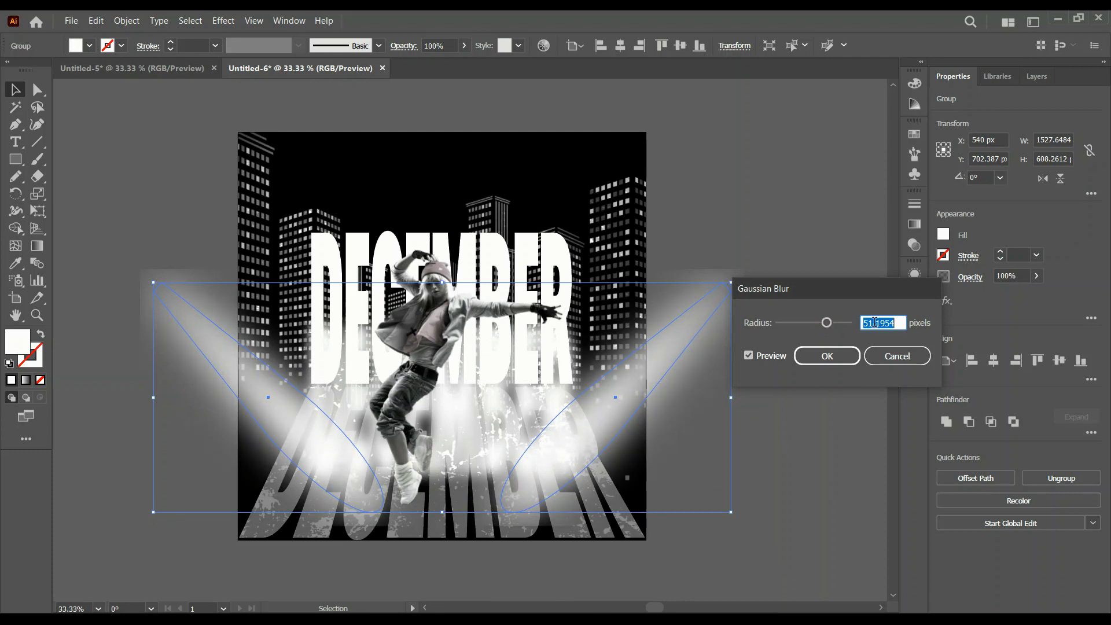
type("56")
left_click(841, 356)
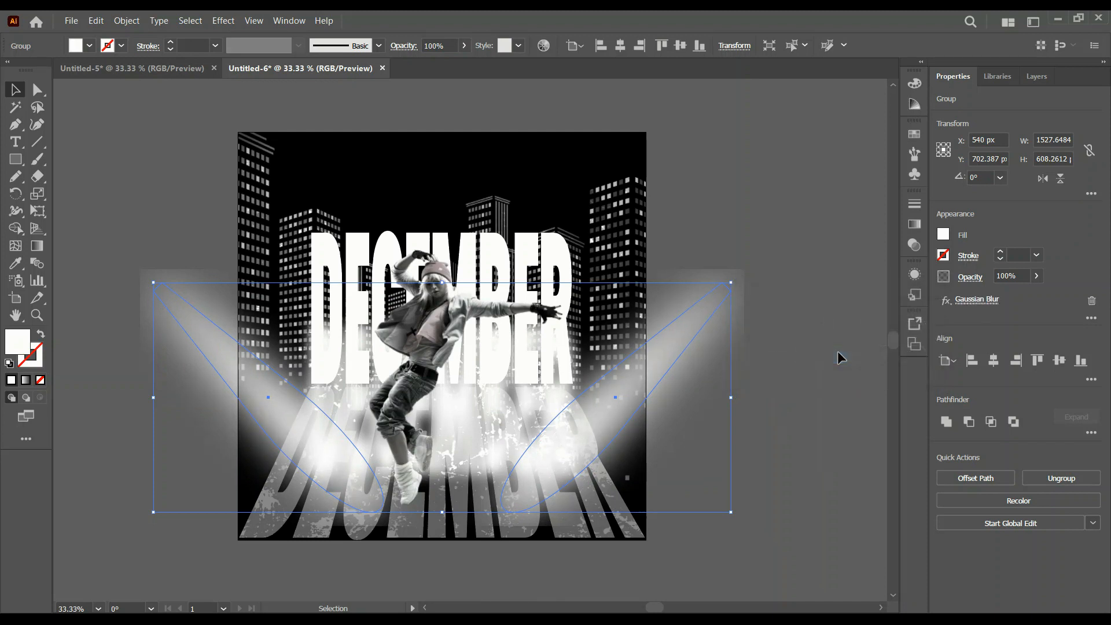
left_click(804, 393)
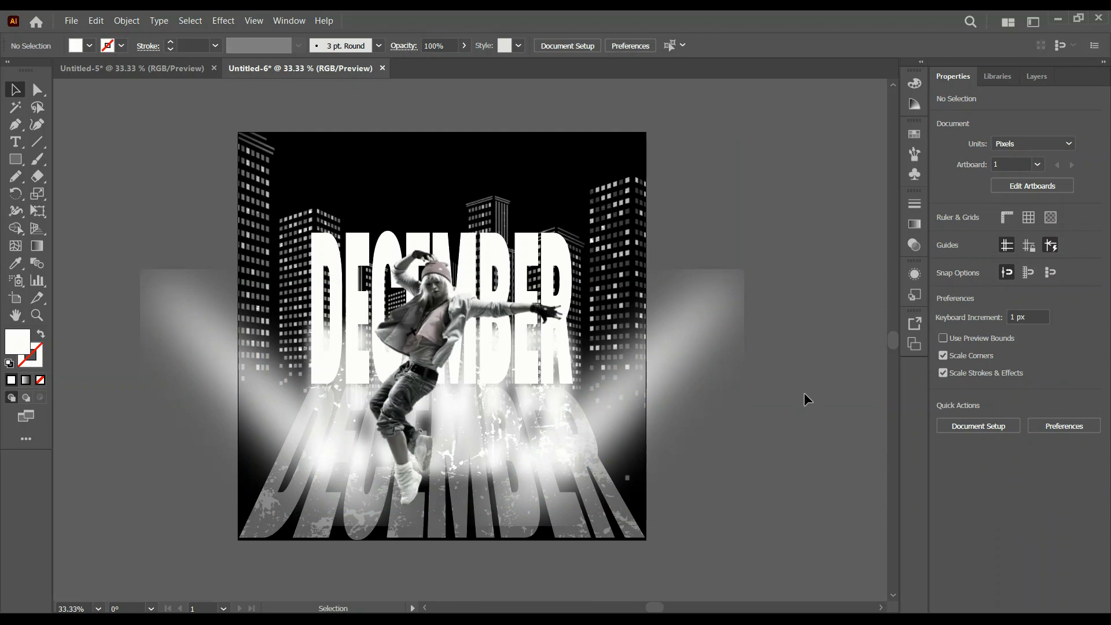
Scale the blurred beam group up to about 1668 × 664 px, raise it to about Y 659 px and deselect it.
left_click(711, 339)
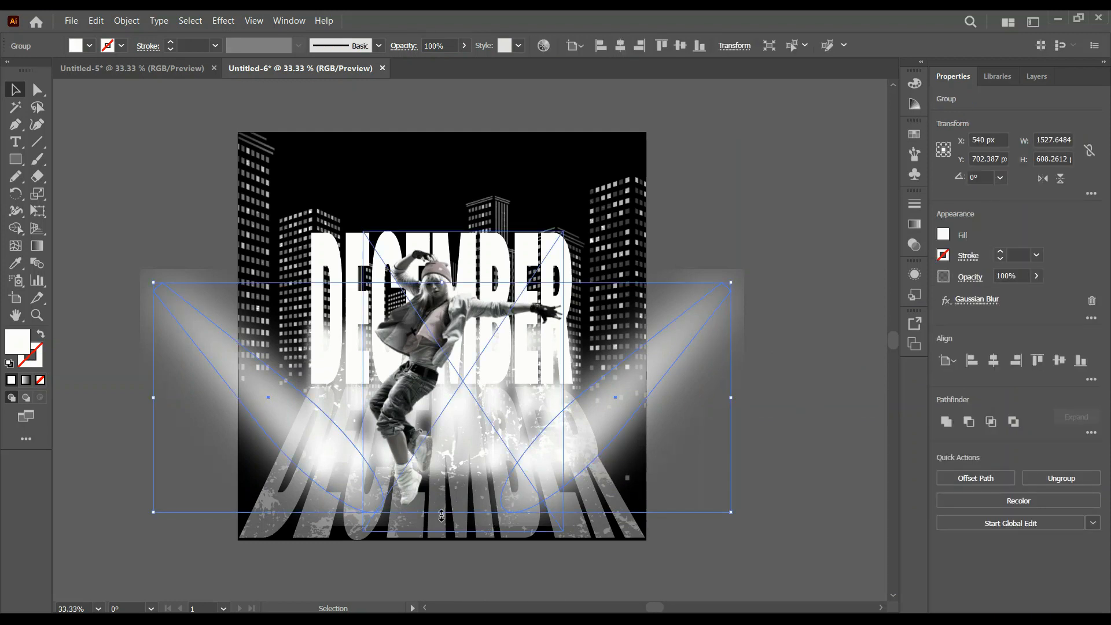
left_click_drag(460, 512, 466, 528)
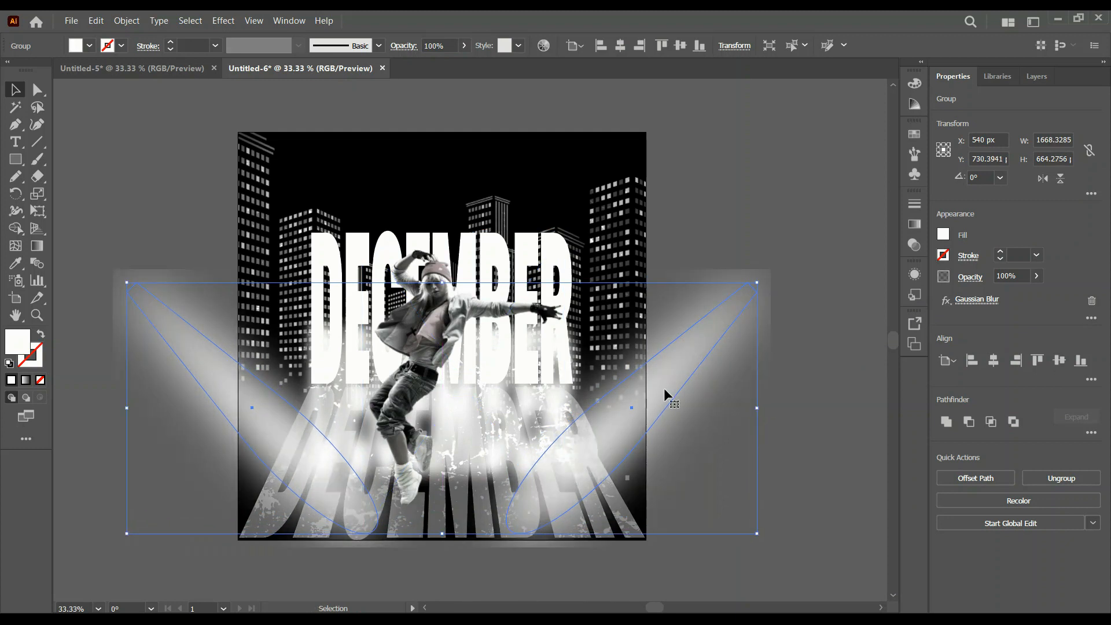
left_click_drag(664, 388, 675, 355)
left_click(811, 380)
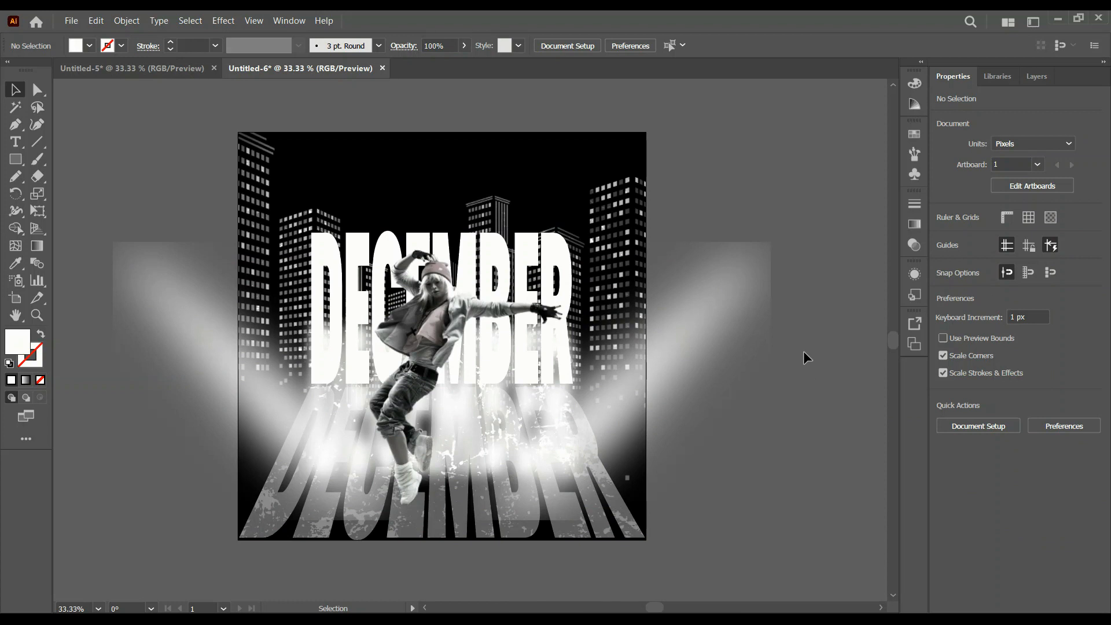
Create a white 1080 × 1080 px square and center it horizontally and vertically on the artboard.
left_click(705, 304)
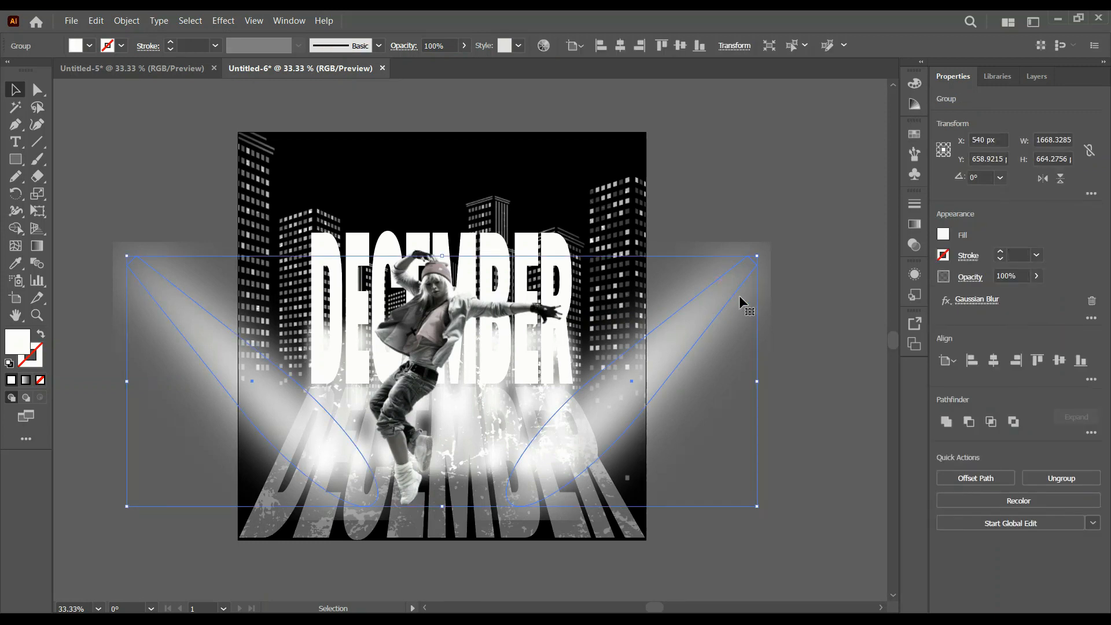
left_click(16, 159)
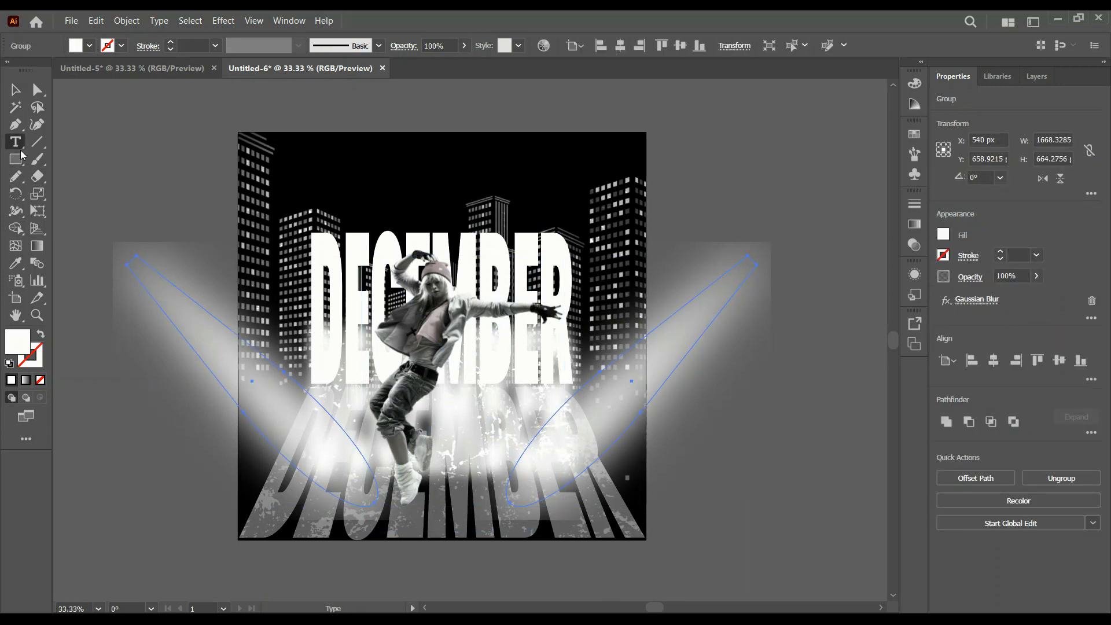
left_click(139, 168)
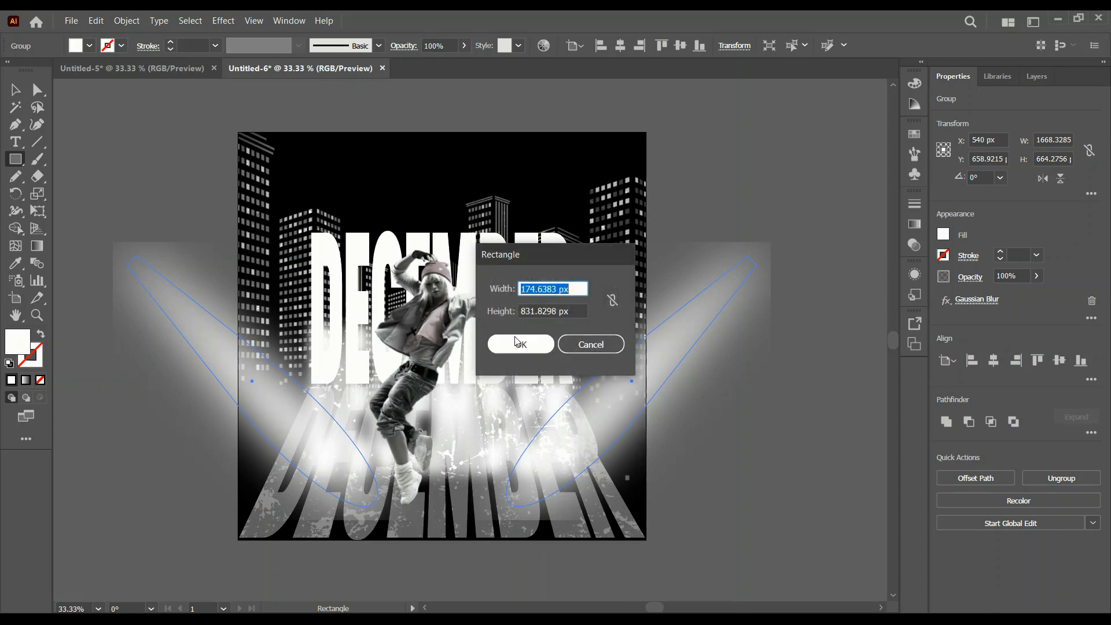
type("1080")
key("Tab")
type("1")
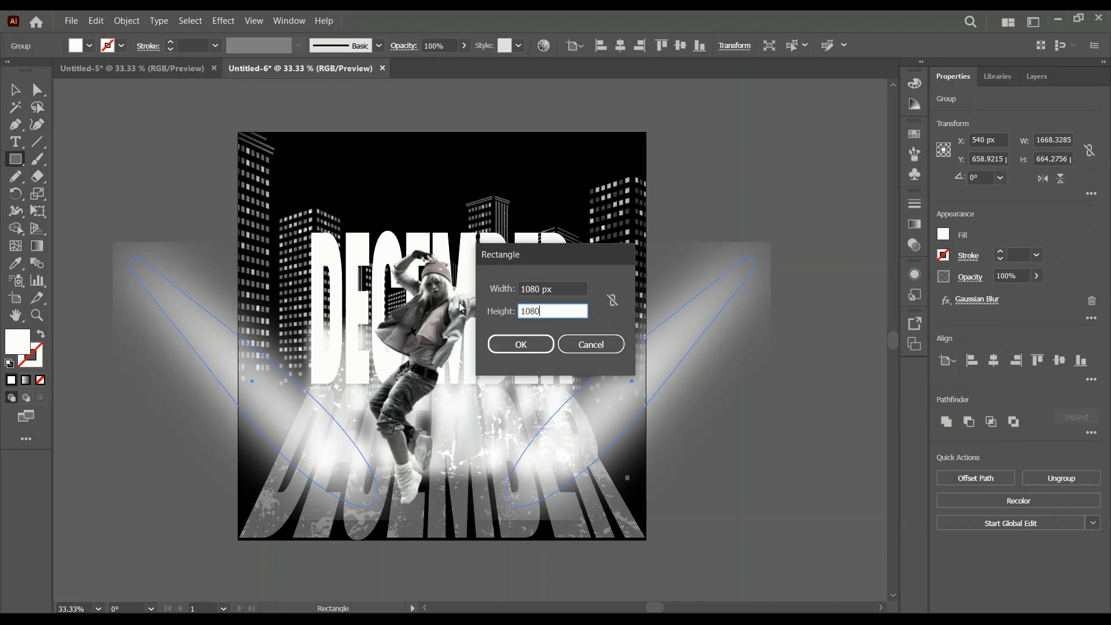
left_click(514, 348)
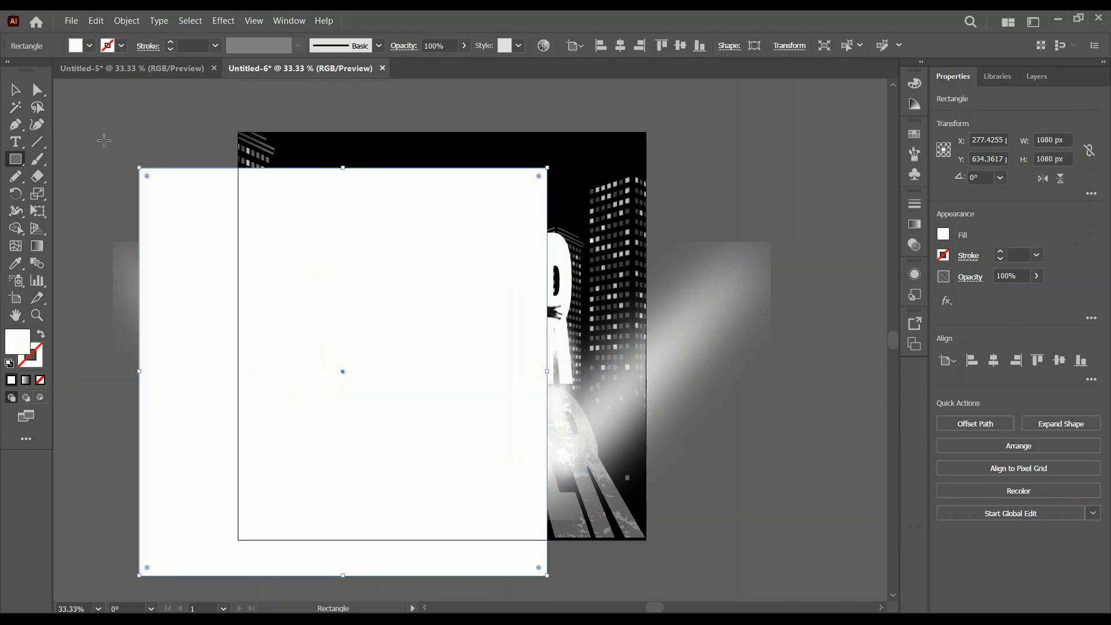
key("v")
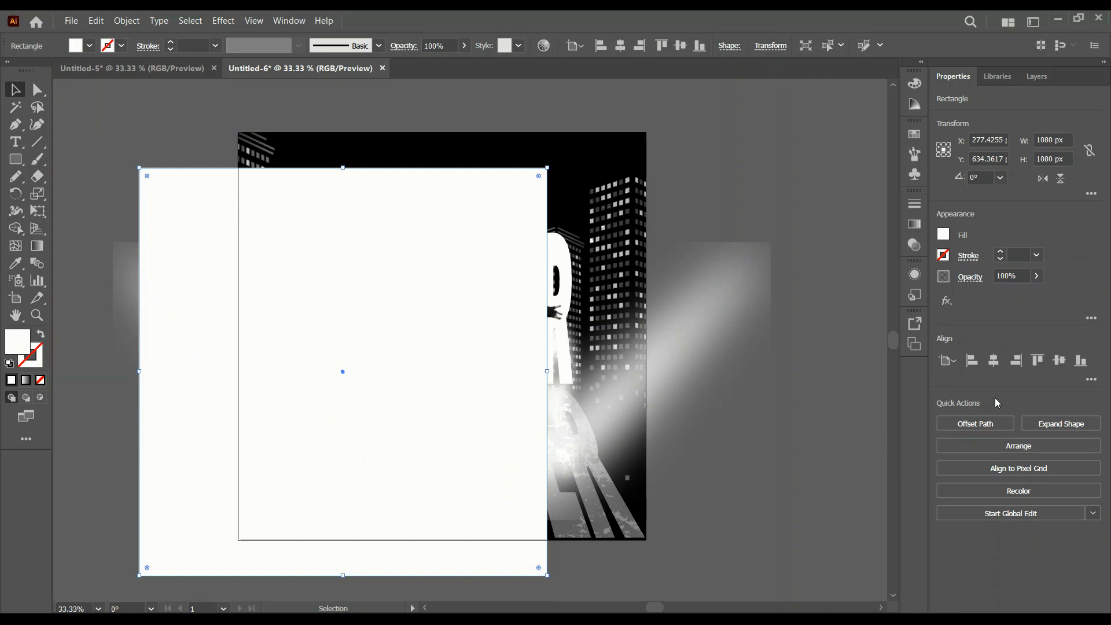
left_click(994, 360)
left_click(1059, 360)
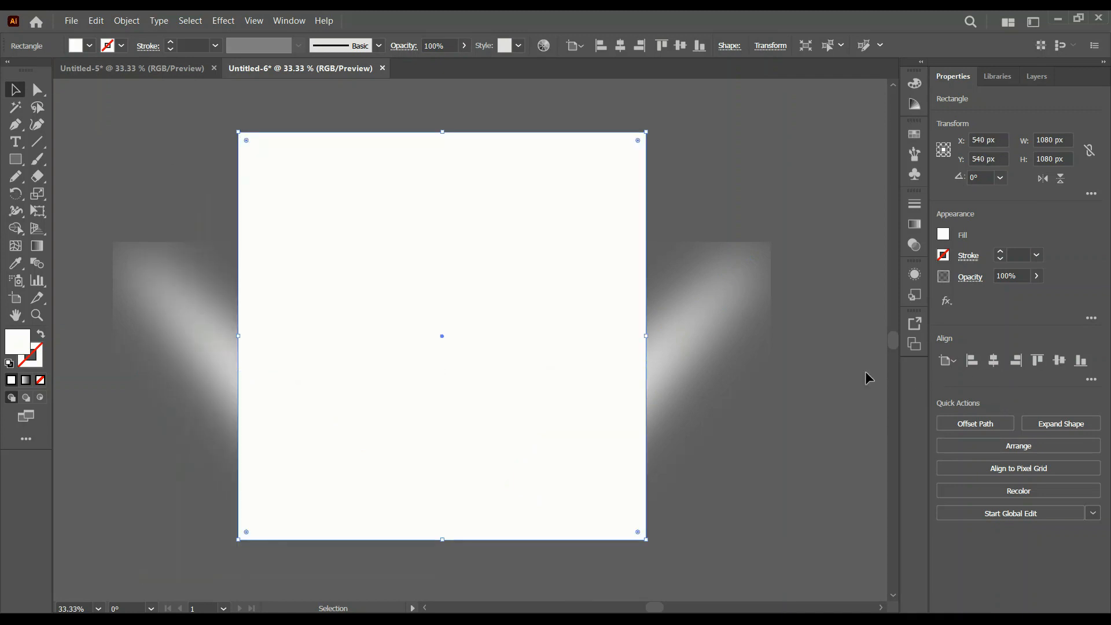
Make a clipping mask from the white square and the blurred beam group, then deselect it.
left_click(712, 296, "shift")
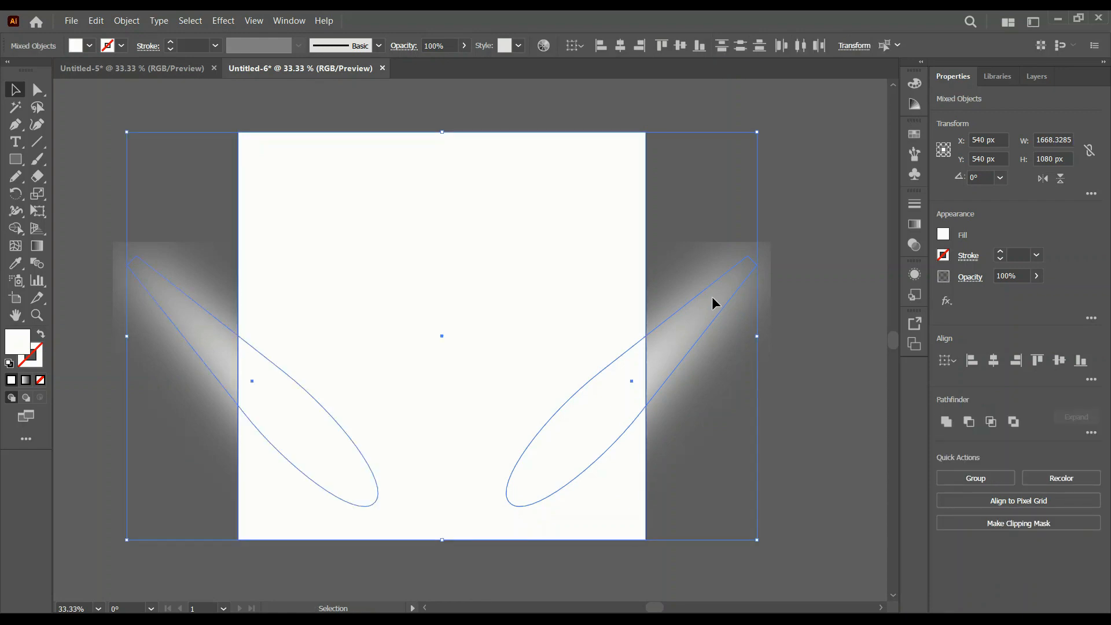
left_click(1001, 525)
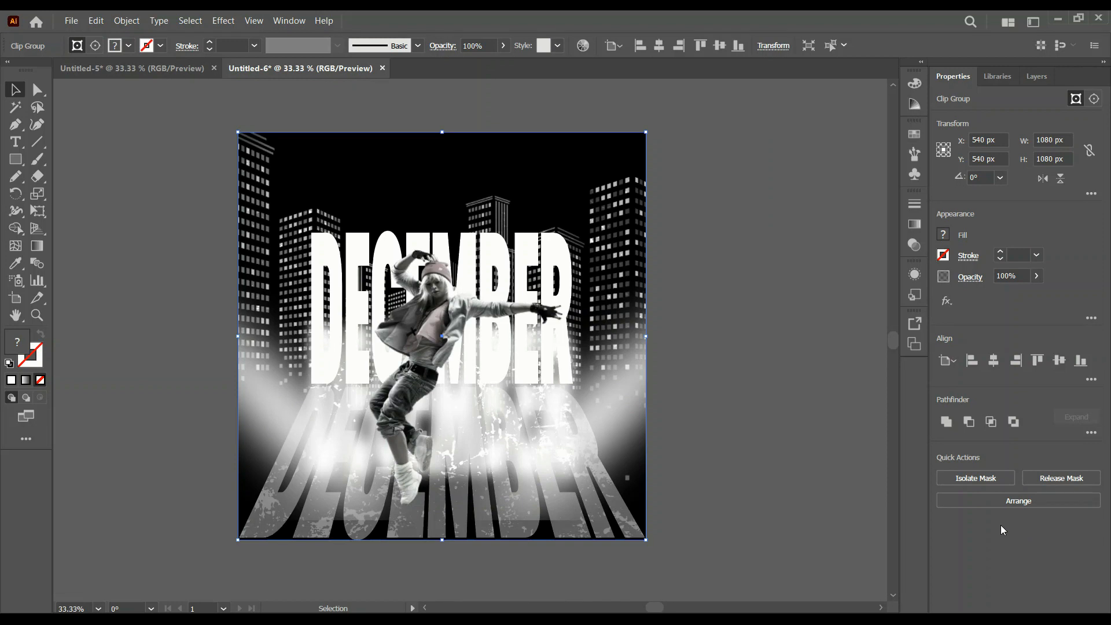
left_click(791, 386)
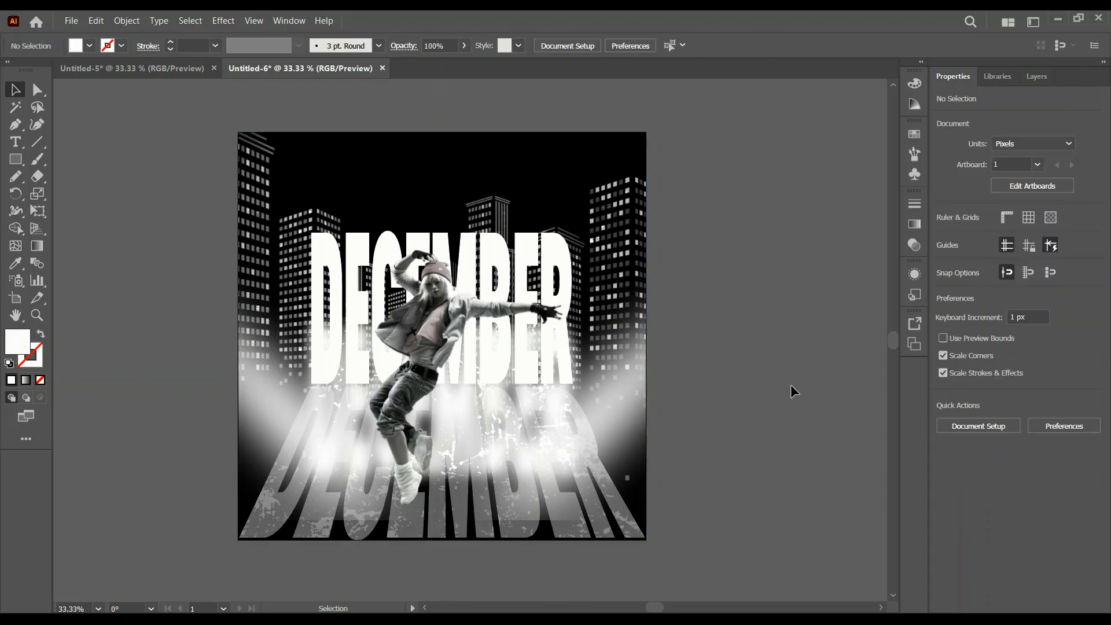
Add a 12 pt text object reading "WELCOM TO" on the empty canvas beside the artboard's left edge.
left_click(12, 149)
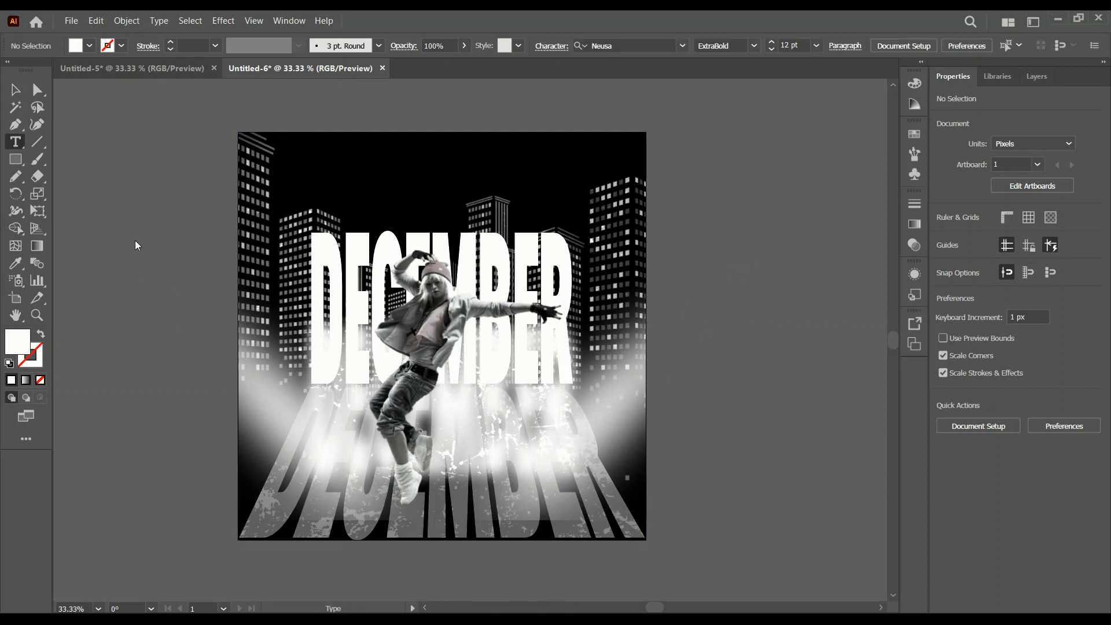
left_click(130, 263)
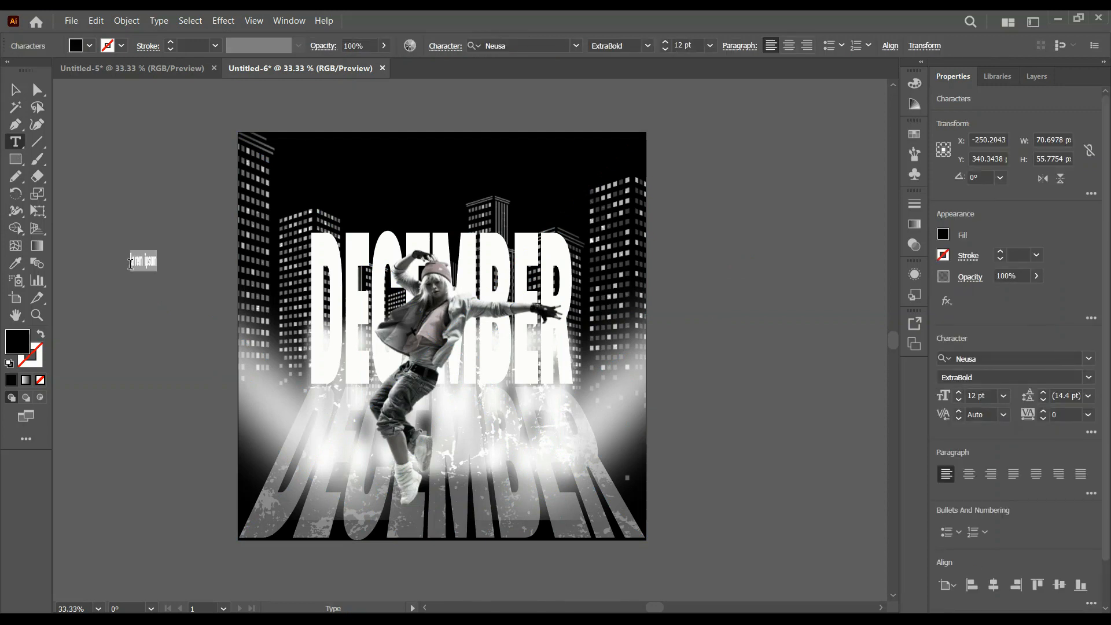
type("DEL")
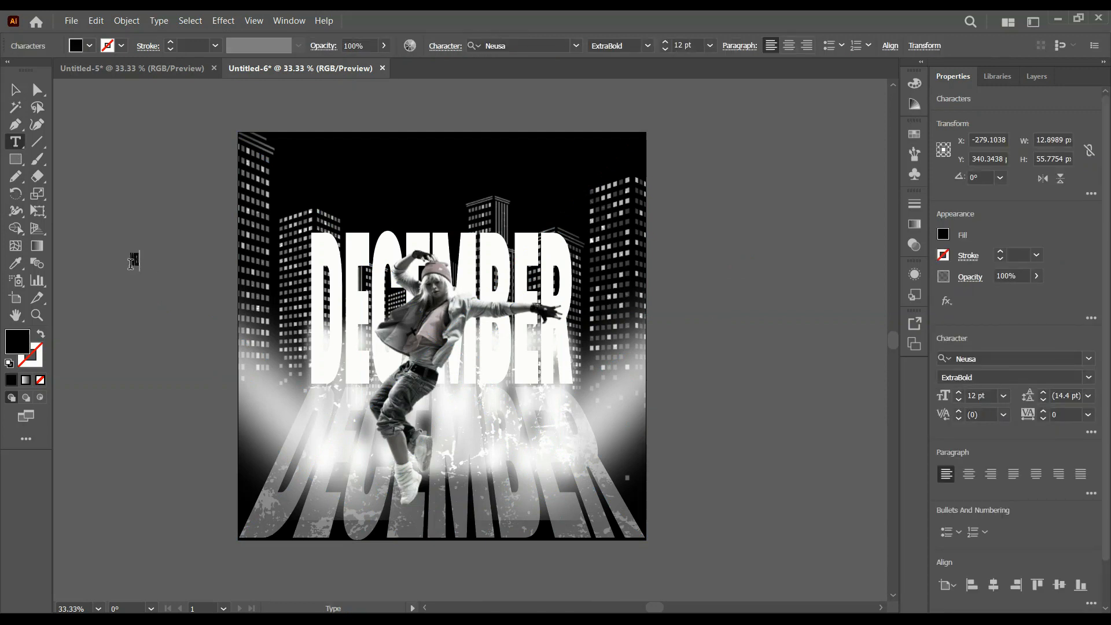
type("COM TO")
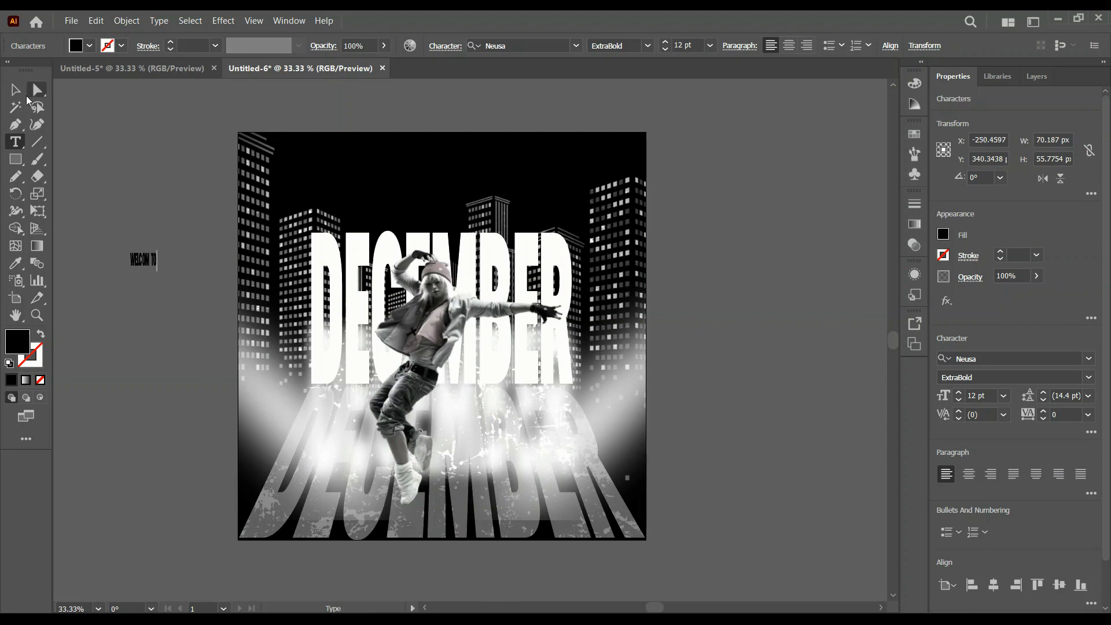
left_click(15, 90)
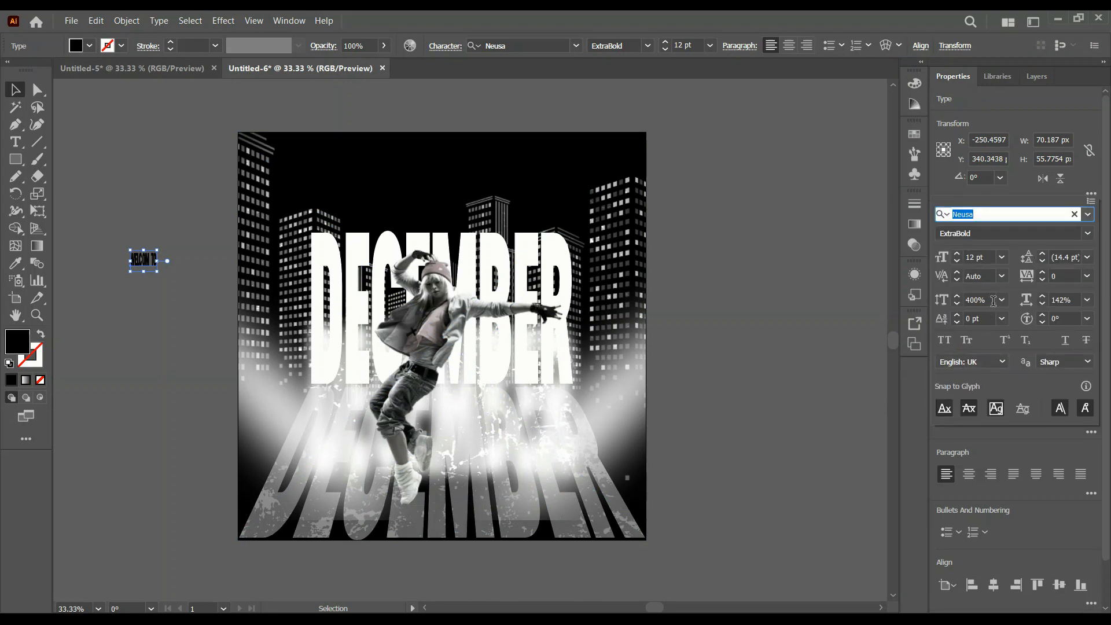
Reset the small text's vertical scale and horizontal scale to 100%.
left_click(1001, 300)
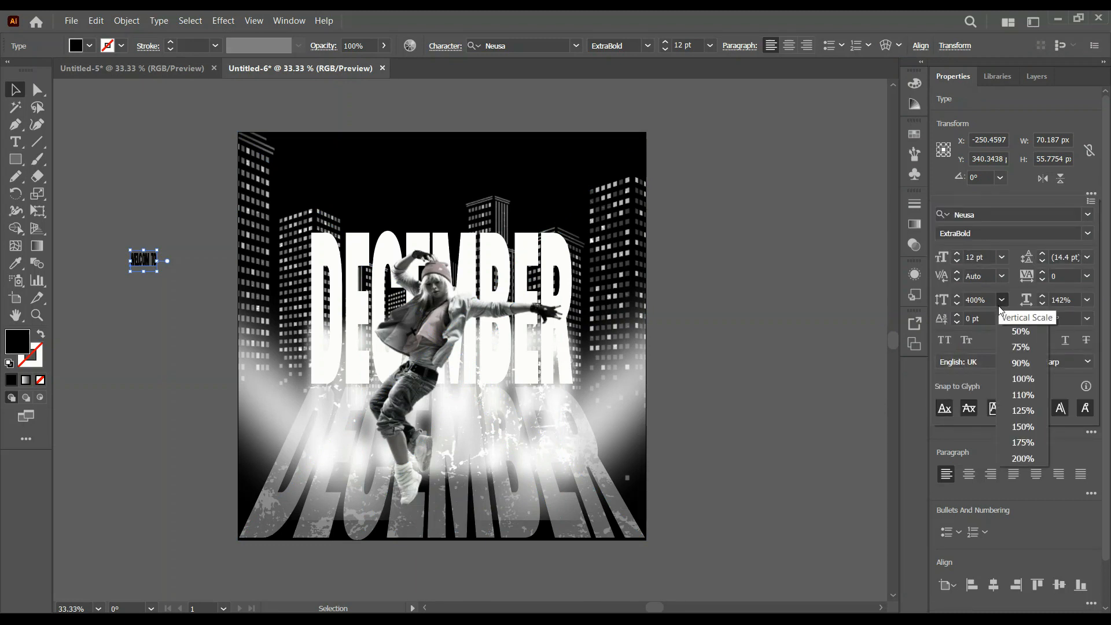
left_click(1023, 377)
left_click(1088, 300)
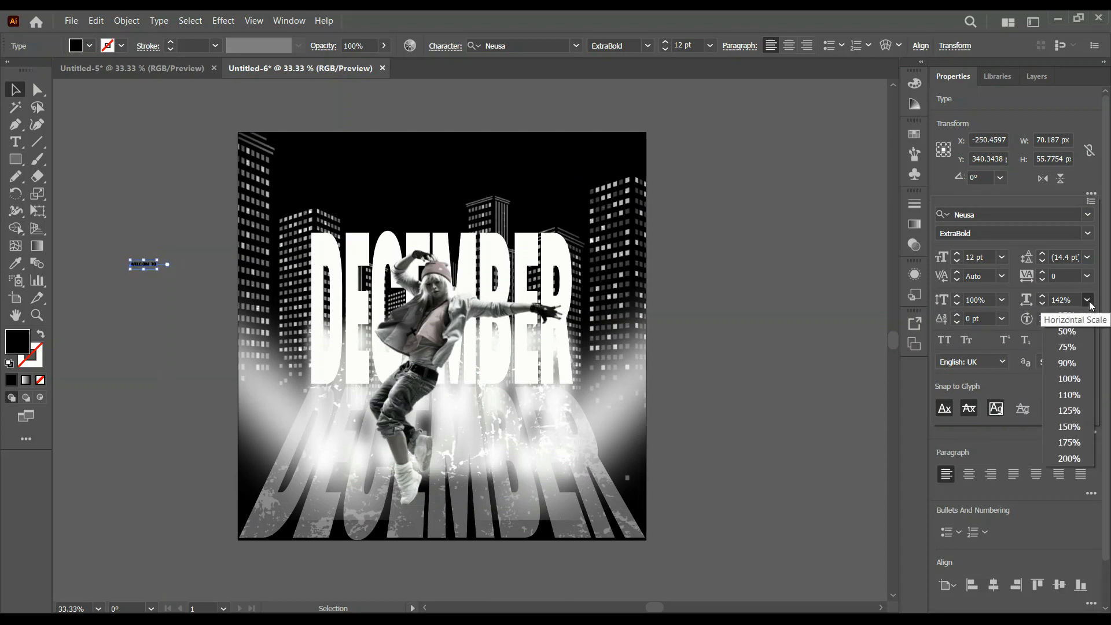
left_click(1074, 378)
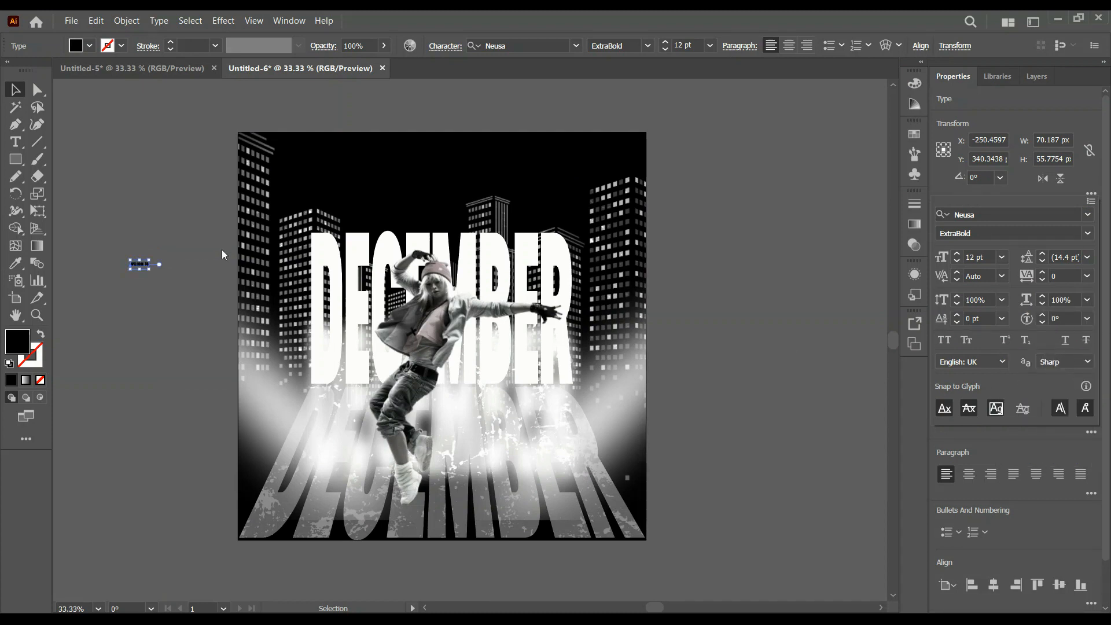
Scale the small text beside the artboard up to about 68 pt.
left_click(149, 260)
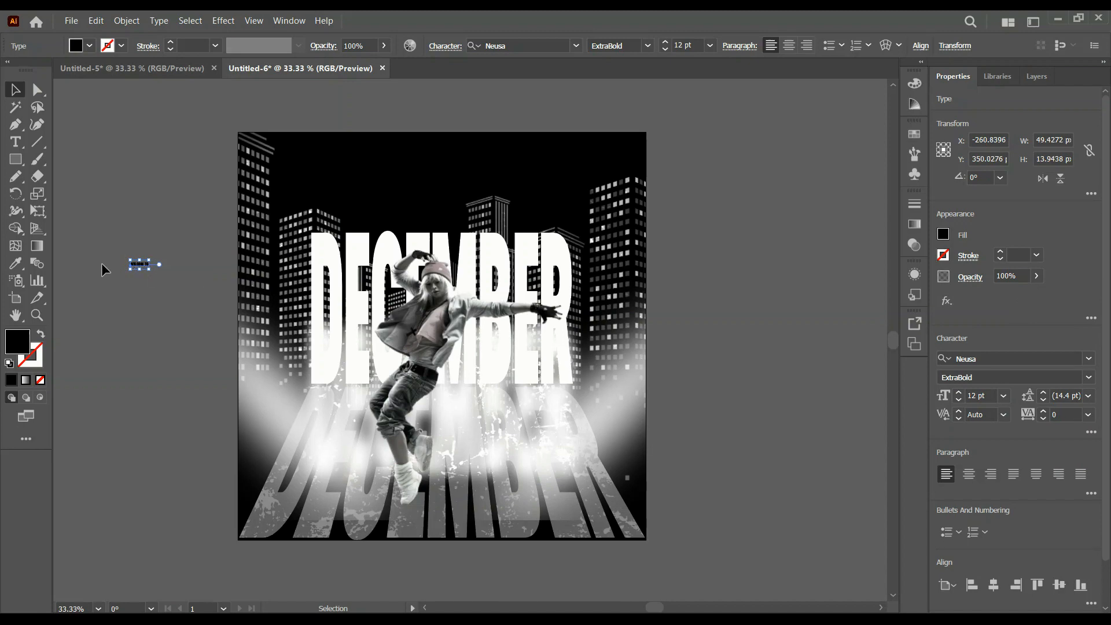
scroll(102, 263, "up", 3)
left_click_drag(241, 257, 502, 182)
Replace the uppercase wording of the enlarged text with lowercase "welcome to".
double_click(278, 218)
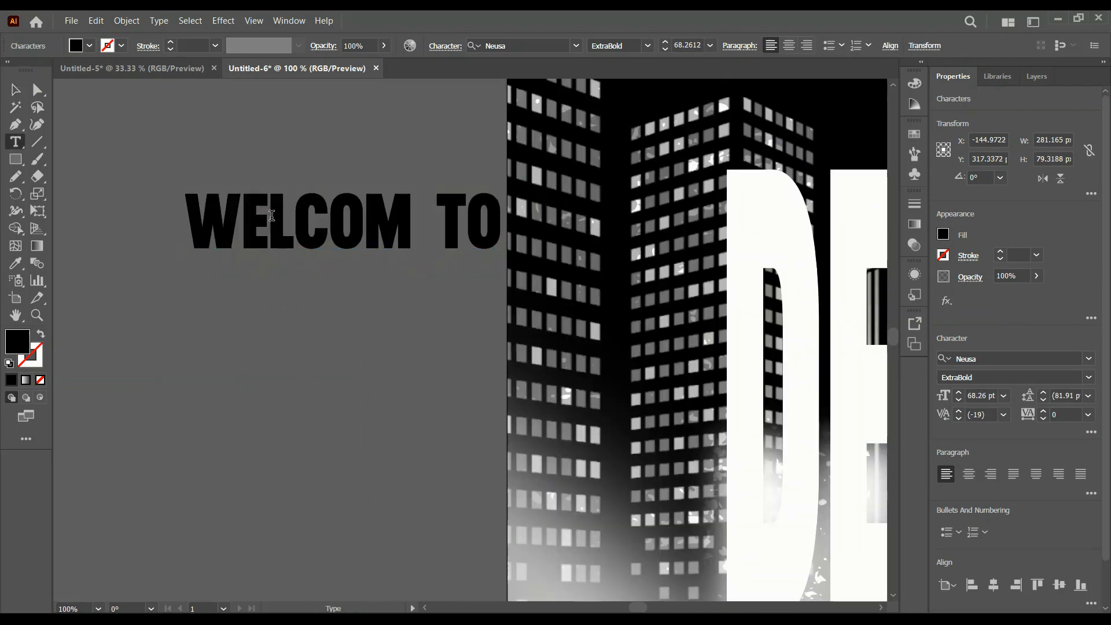
left_click_drag(243, 218, 543, 217)
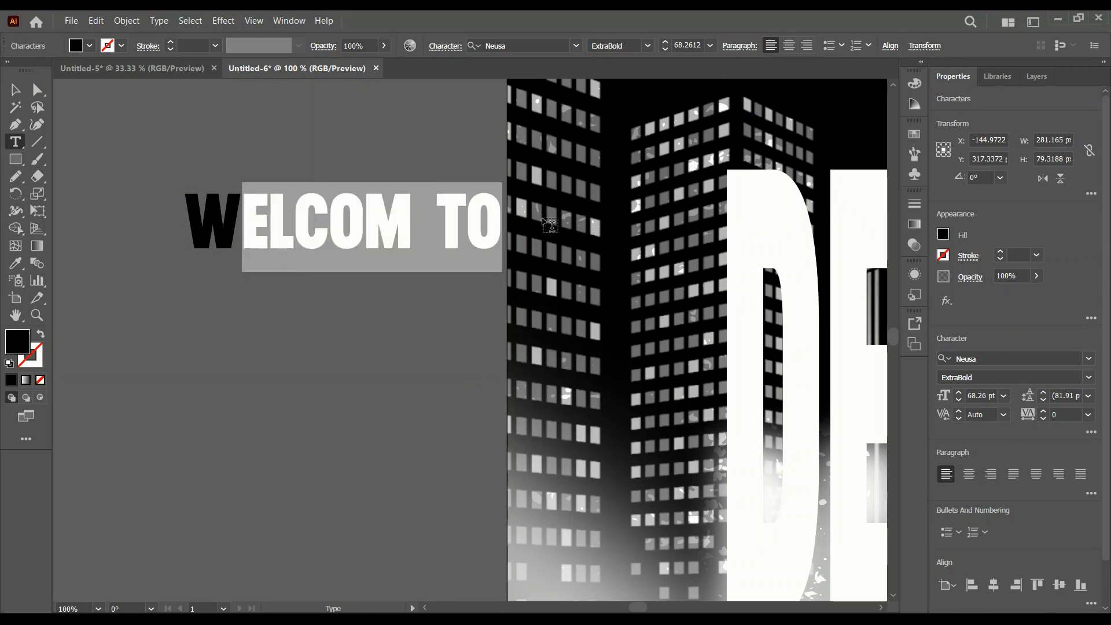
key("BackSpace")
key("BackSpace")
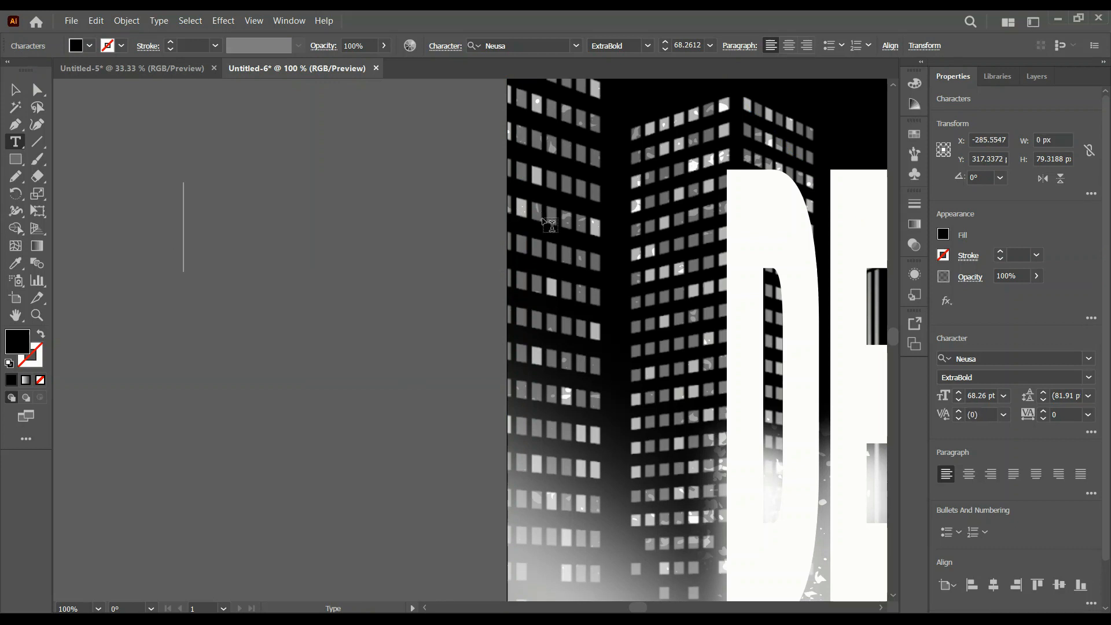
type("Welcome ")
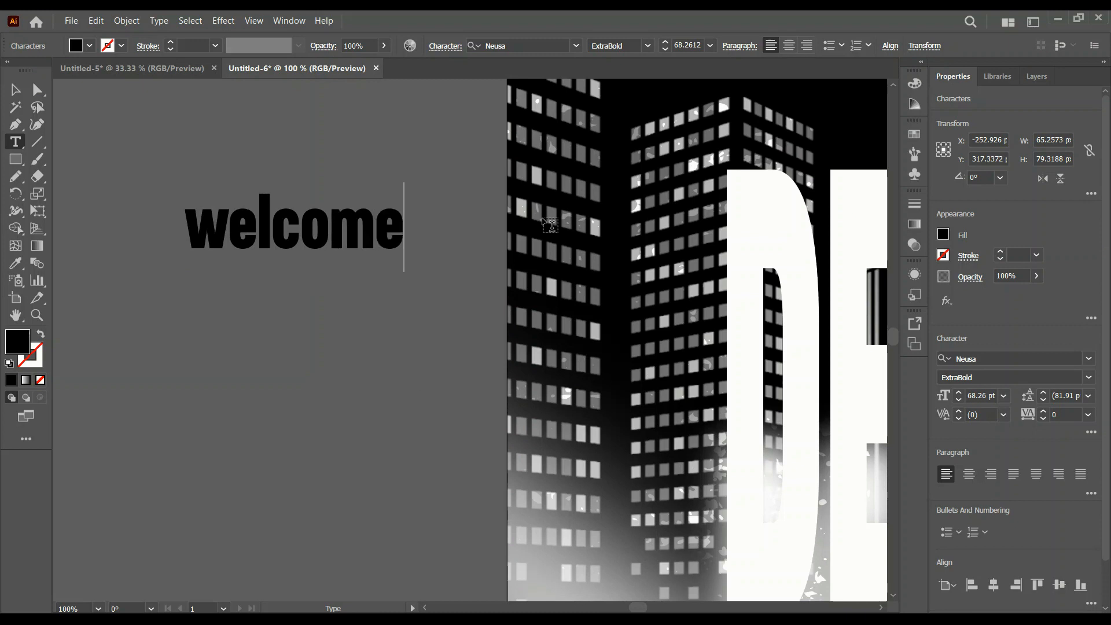
type("to")
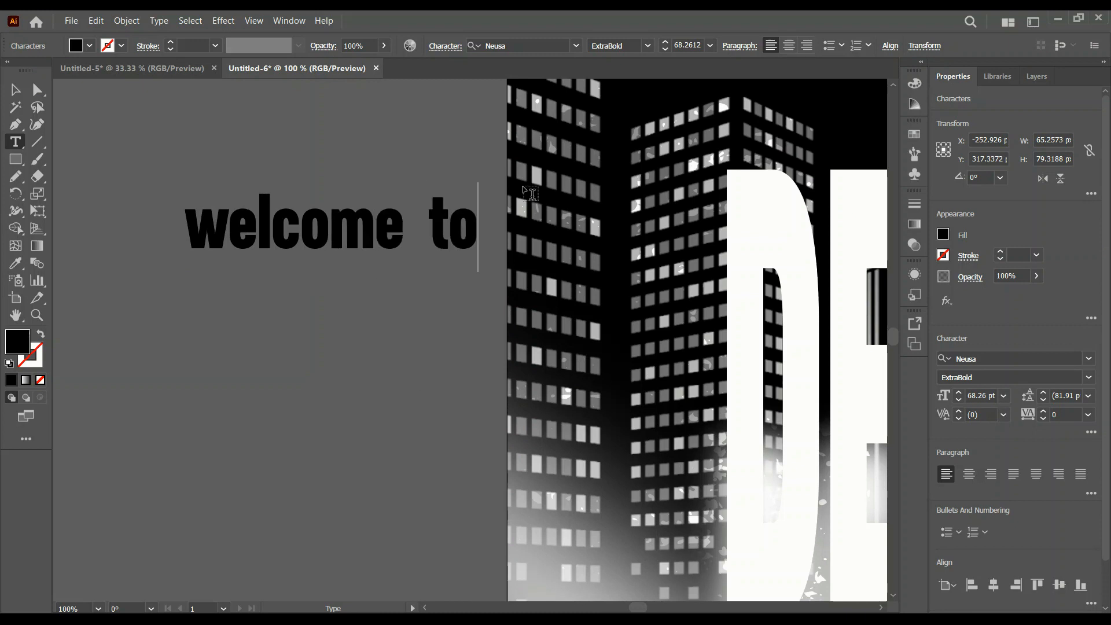
left_click(16, 96)
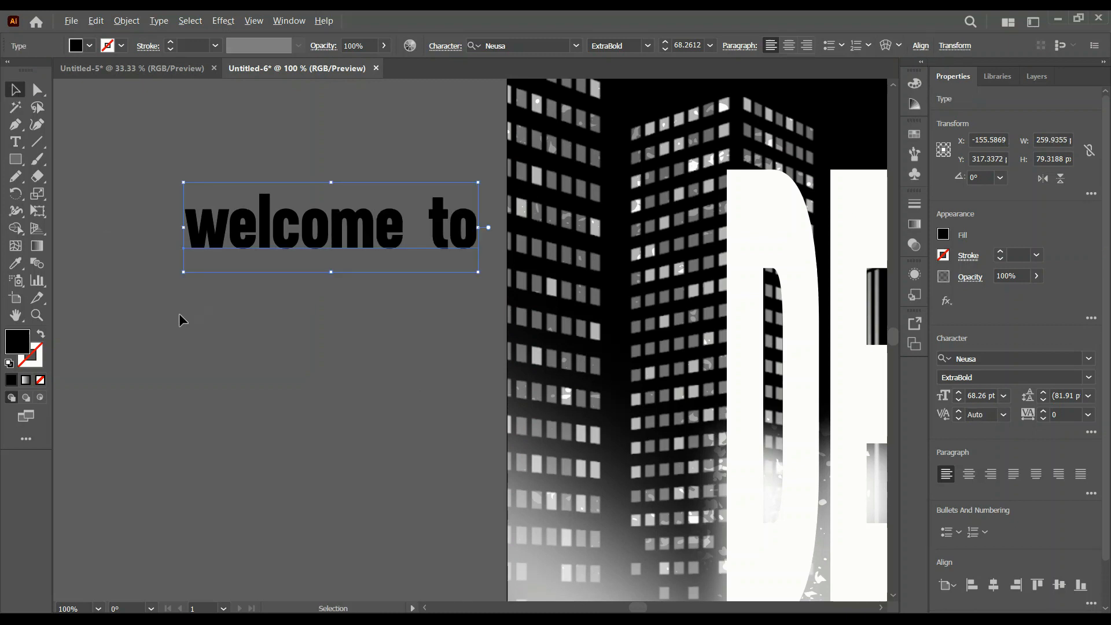
Set the "welcome to" text in the Amsterdam Two_ttf font and fill it with a light grey sampled from the dancer.
scroll(180, 315, "down", 2)
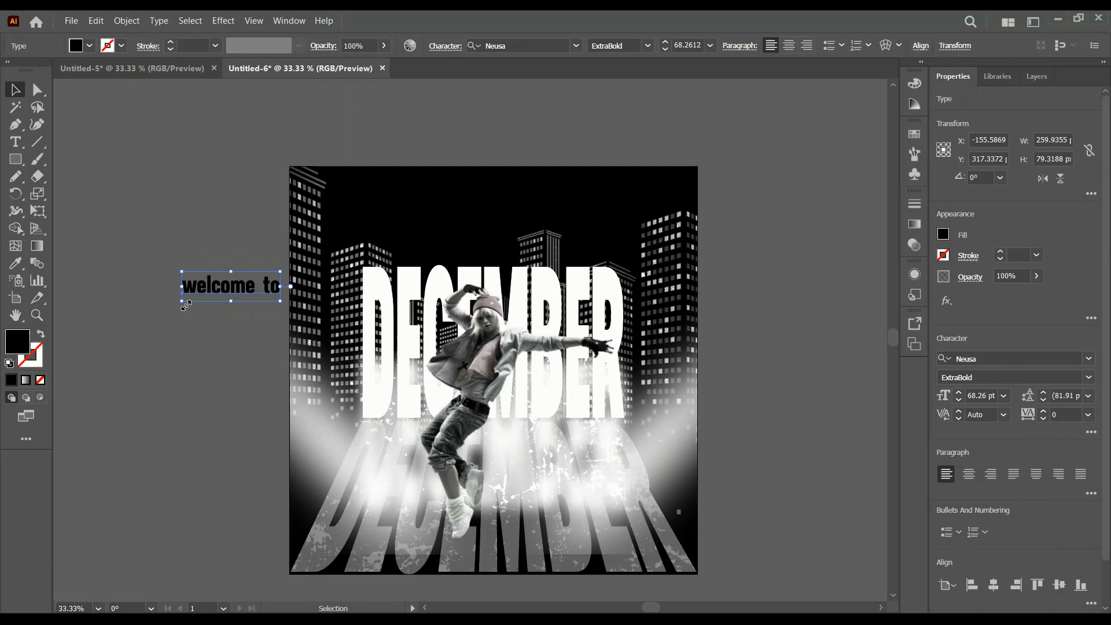
left_click(1089, 359)
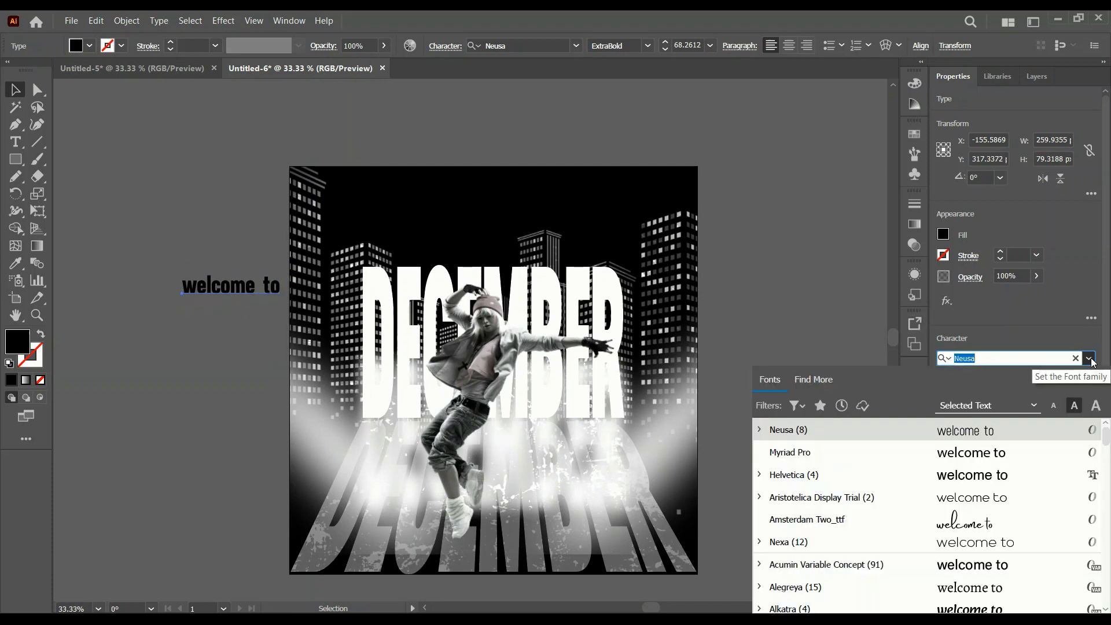
left_click(966, 525)
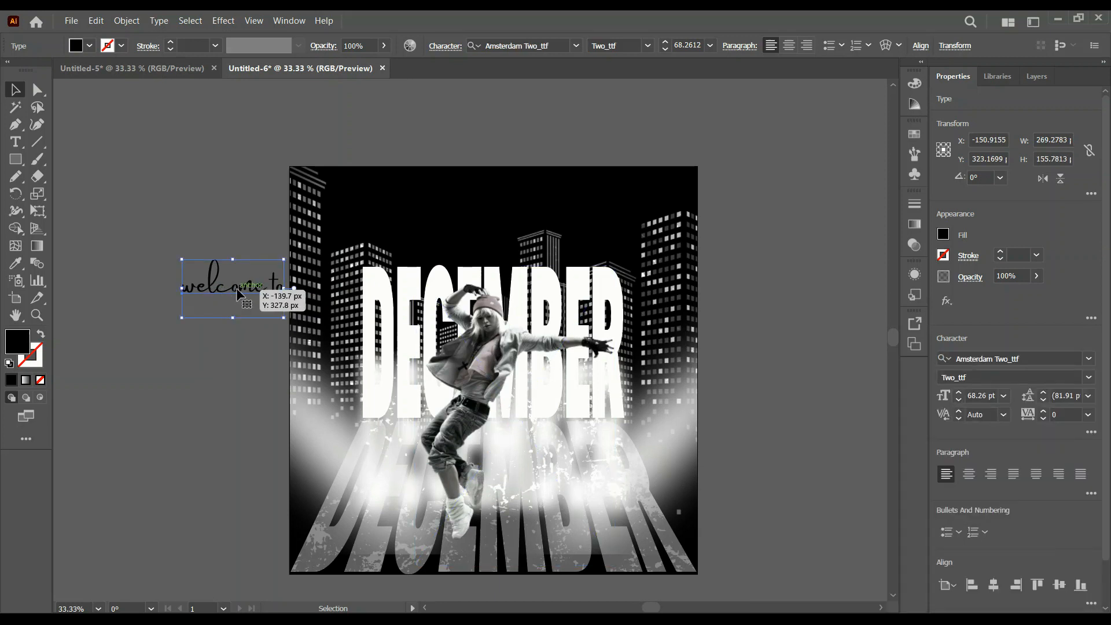
key("i")
left_click(485, 358)
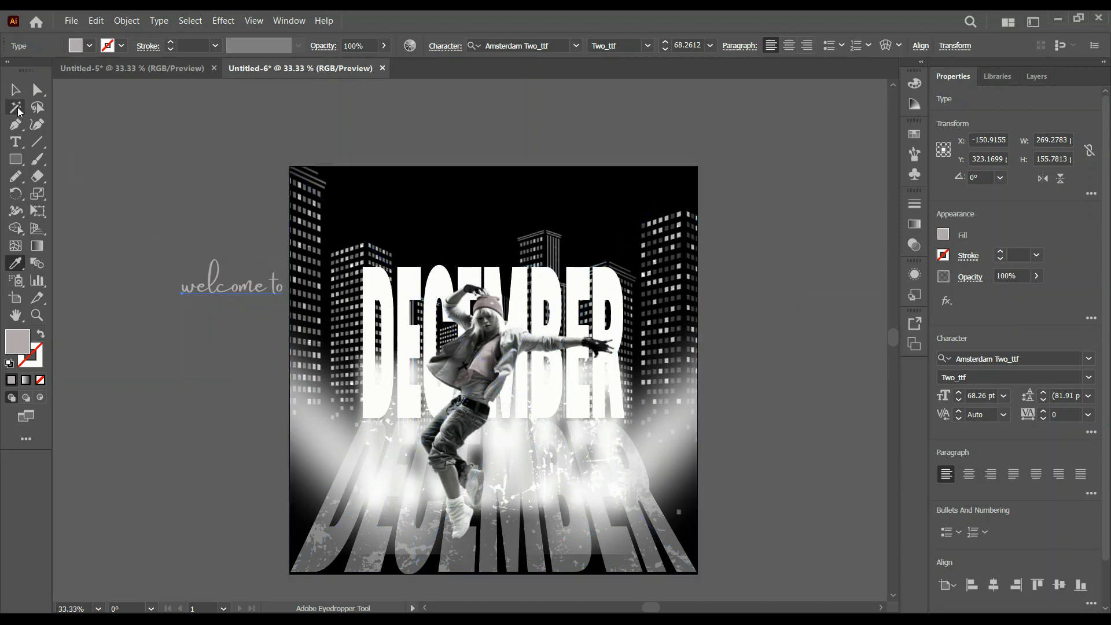
Move the "welcome to" lettering just above the DECEMBER title, at about X 414 px and Y 245 px, and deselect it.
left_click(18, 95)
left_click_drag(243, 290, 522, 270)
scroll(420, 259, "up", 3)
scroll(440, 283, "down", 3)
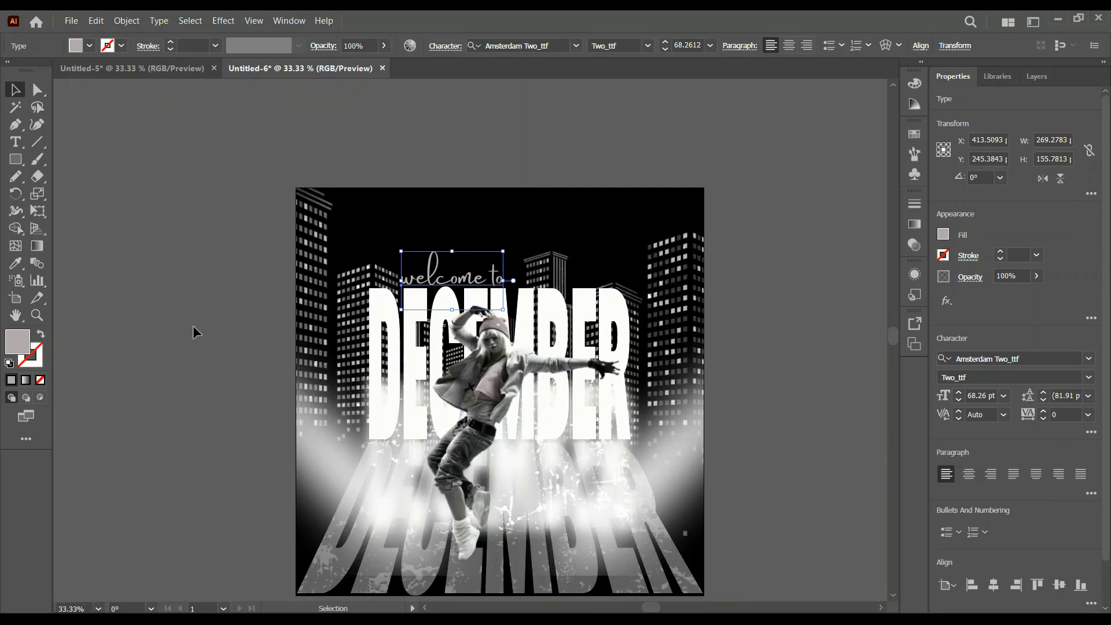
left_click(193, 324)
scroll(196, 318, "up", 1)
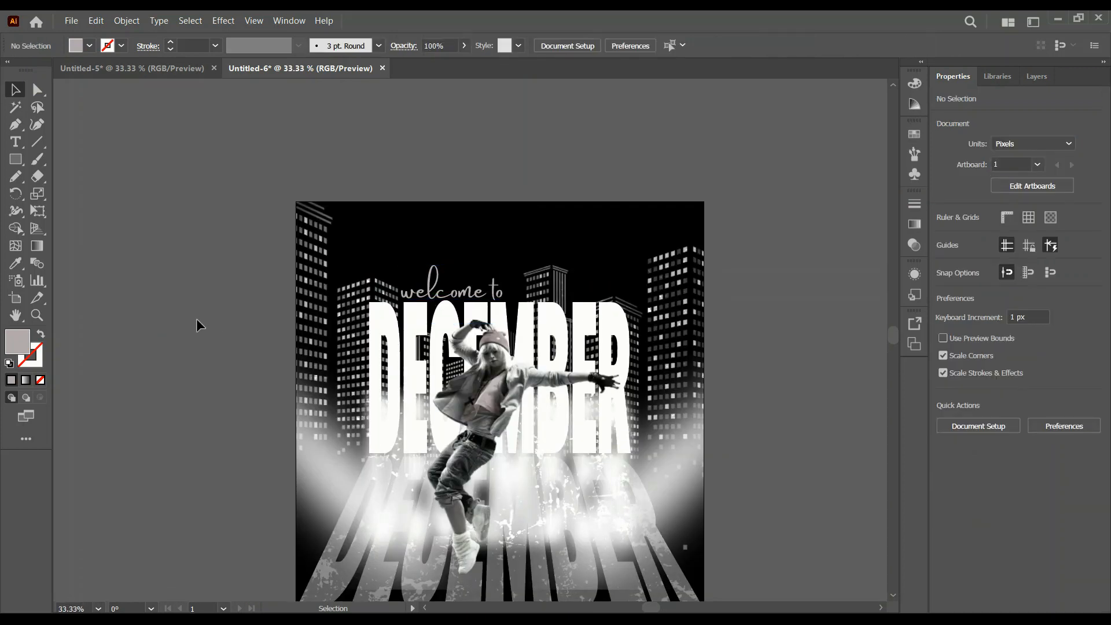
Draw a text area about 453 × 74 px above the "welcome to" lettering and fill it with the copied SVG code text.
left_click(16, 142)
left_click_drag(442, 233, 613, 264)
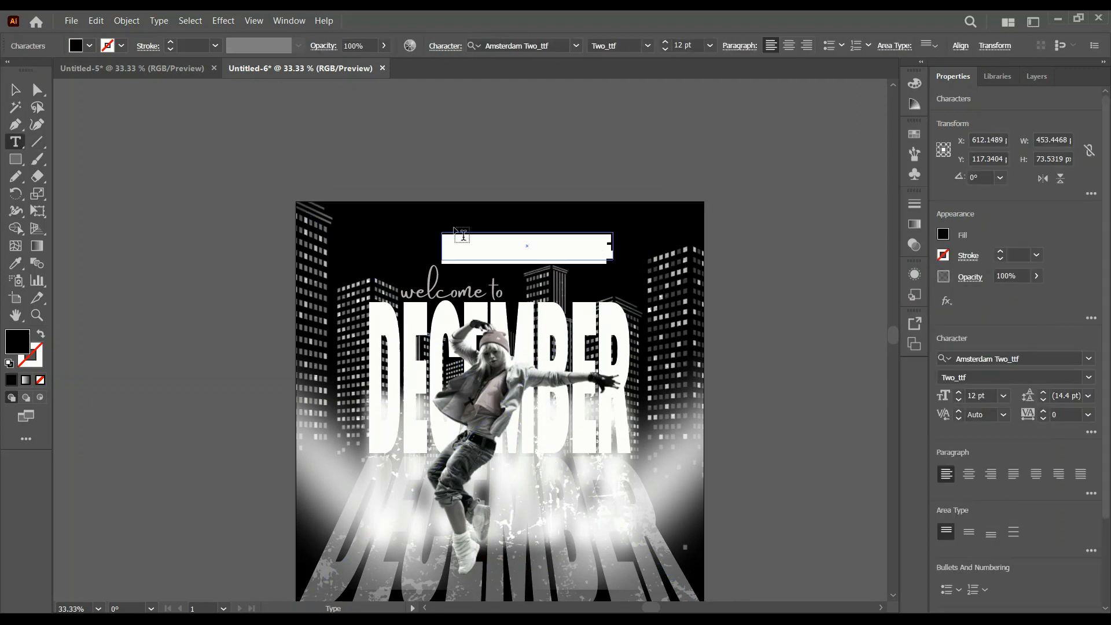
key("Escape")
left_click(13, 88)
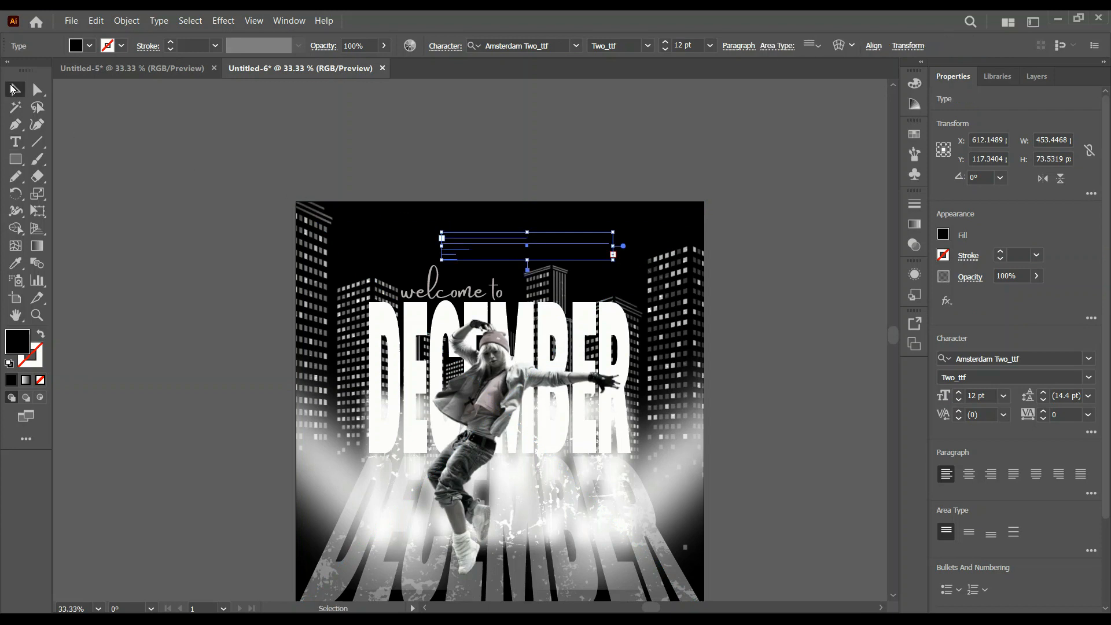
Give the text area's copy a white fill and set its font to Neusa SemiBold.
left_click(944, 235)
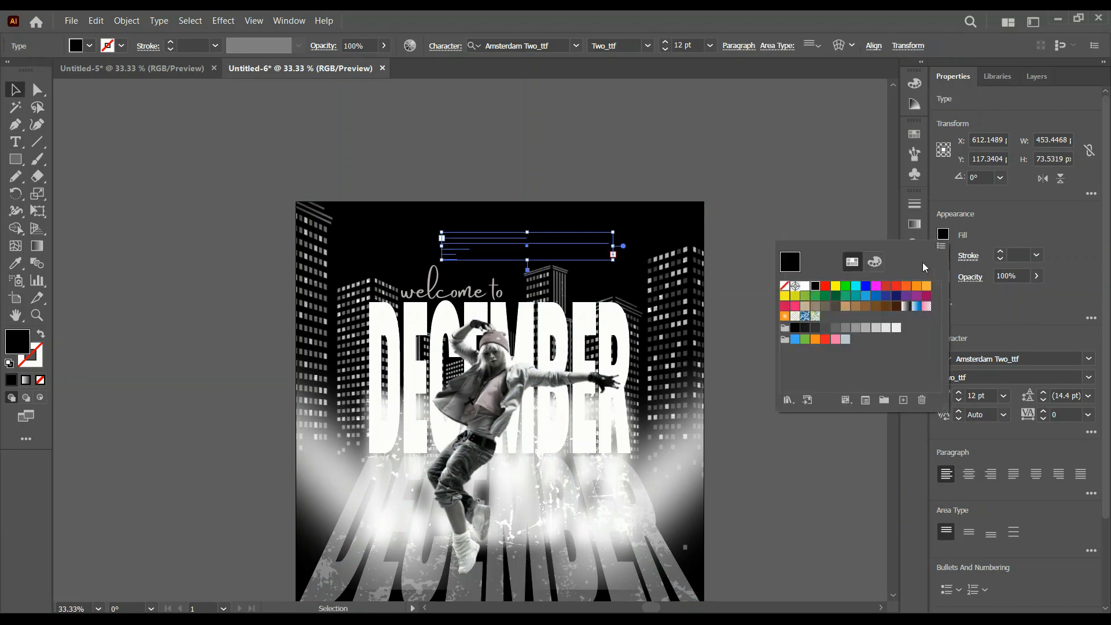
left_click(805, 286)
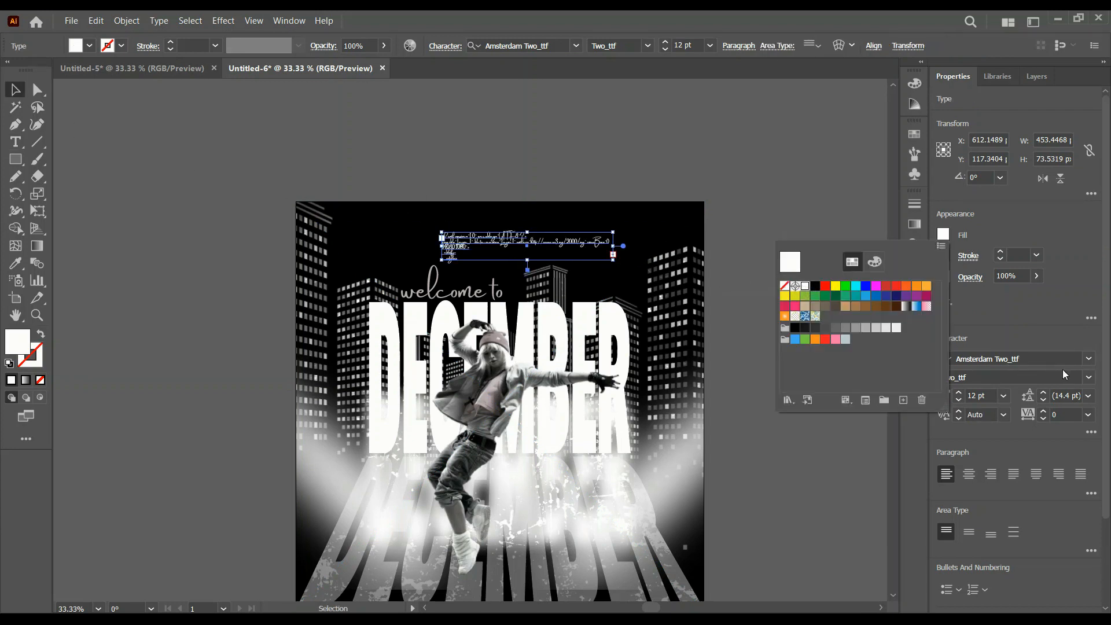
left_click(1055, 355)
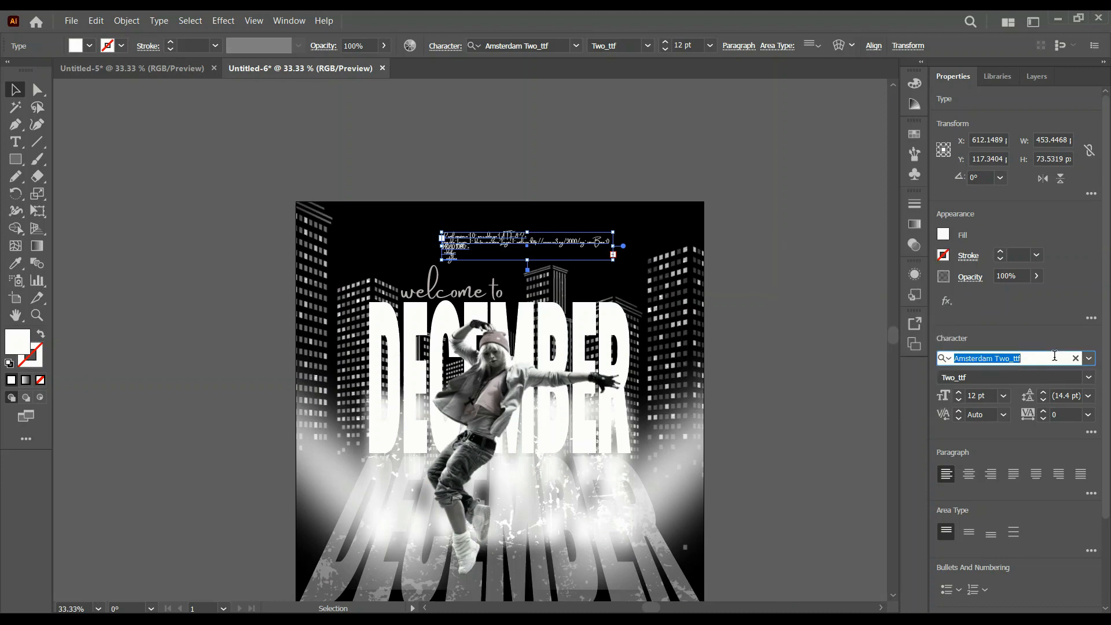
type("neusa")
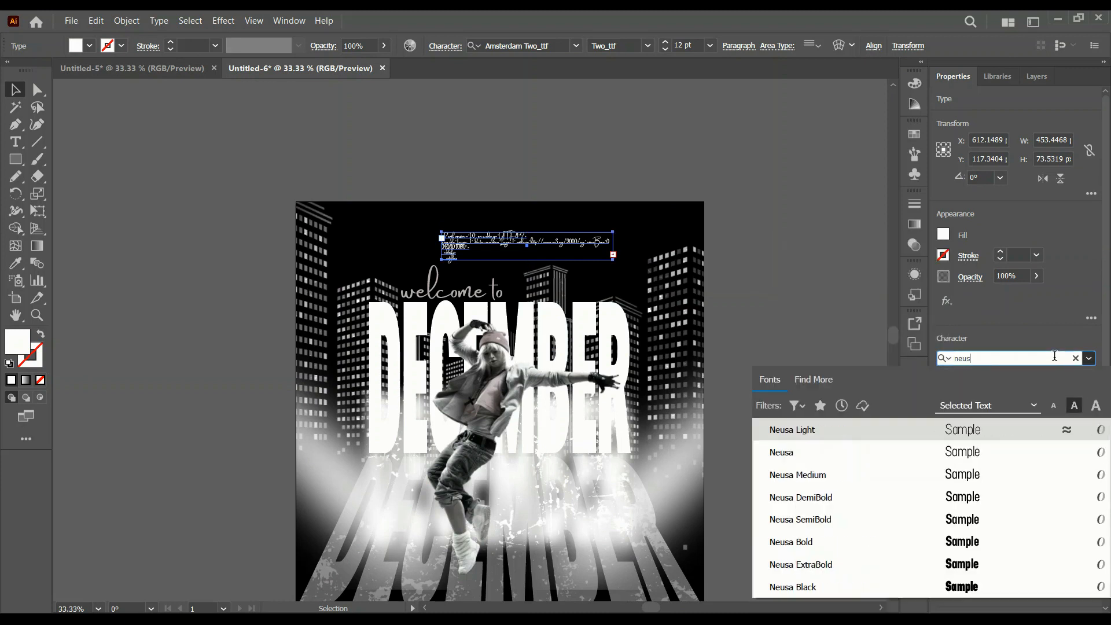
left_click(964, 519)
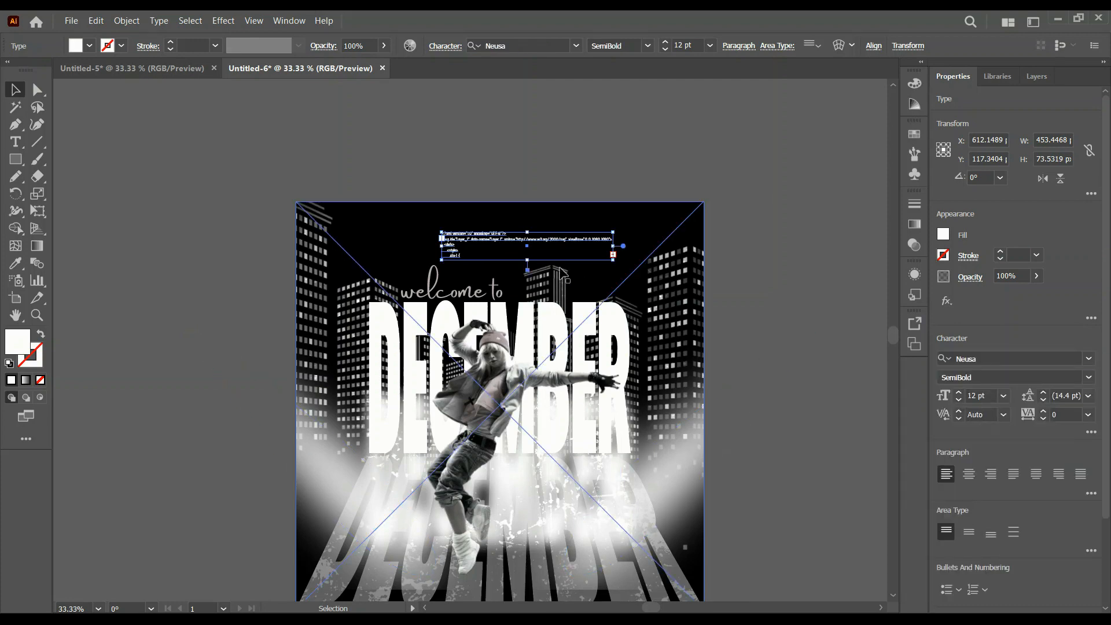
Replace all the SVG code in the text area above "welcome to" with the line "Be the go-getter achiever.".
scroll(440, 222, "up", 4)
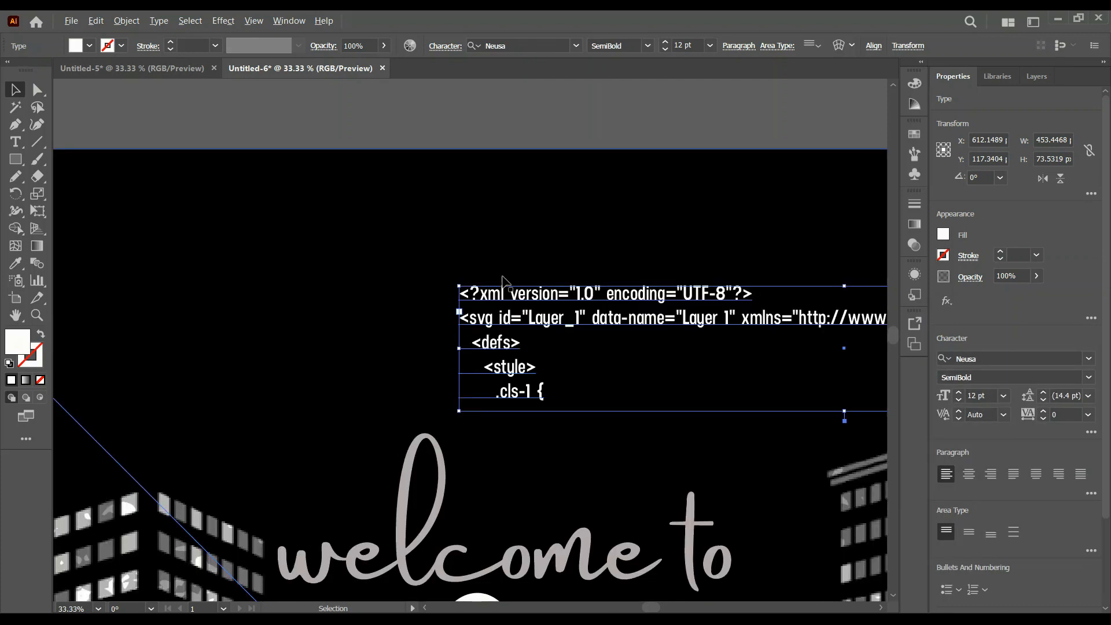
double_click(543, 327)
triple_click(543, 327)
key("ctrl+a")
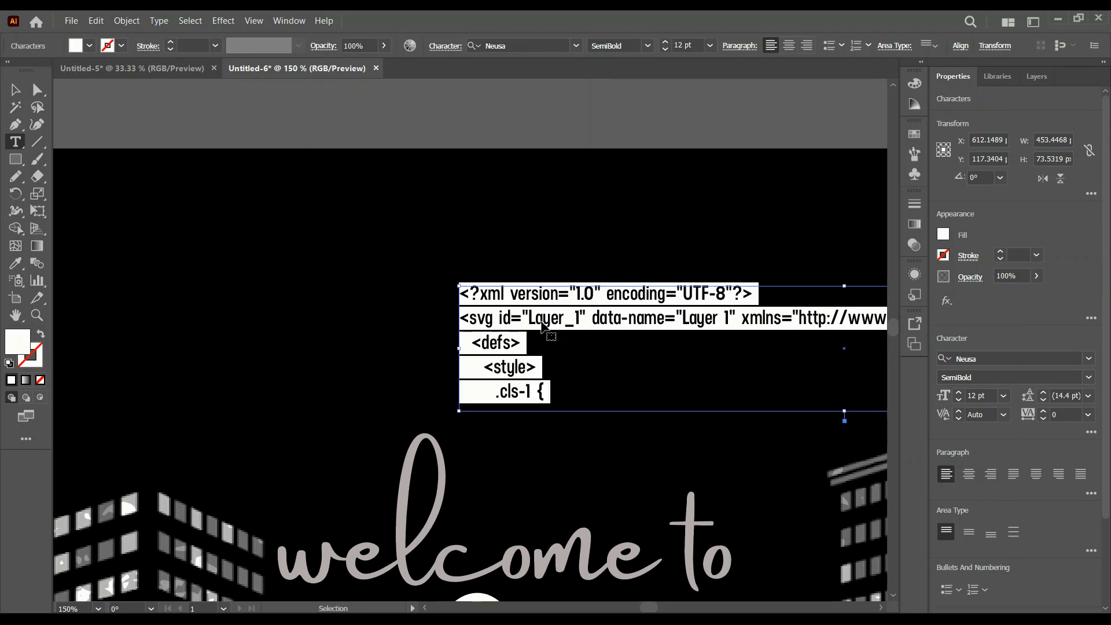
key("ctrl+shift+a")
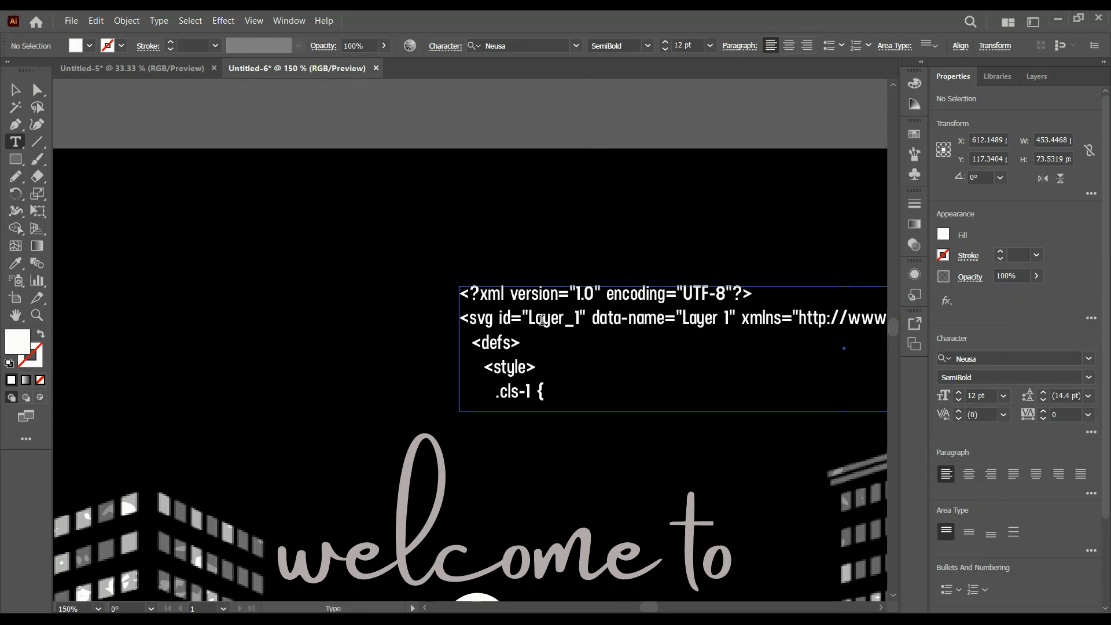
left_click(542, 320)
key("ctrl+a")
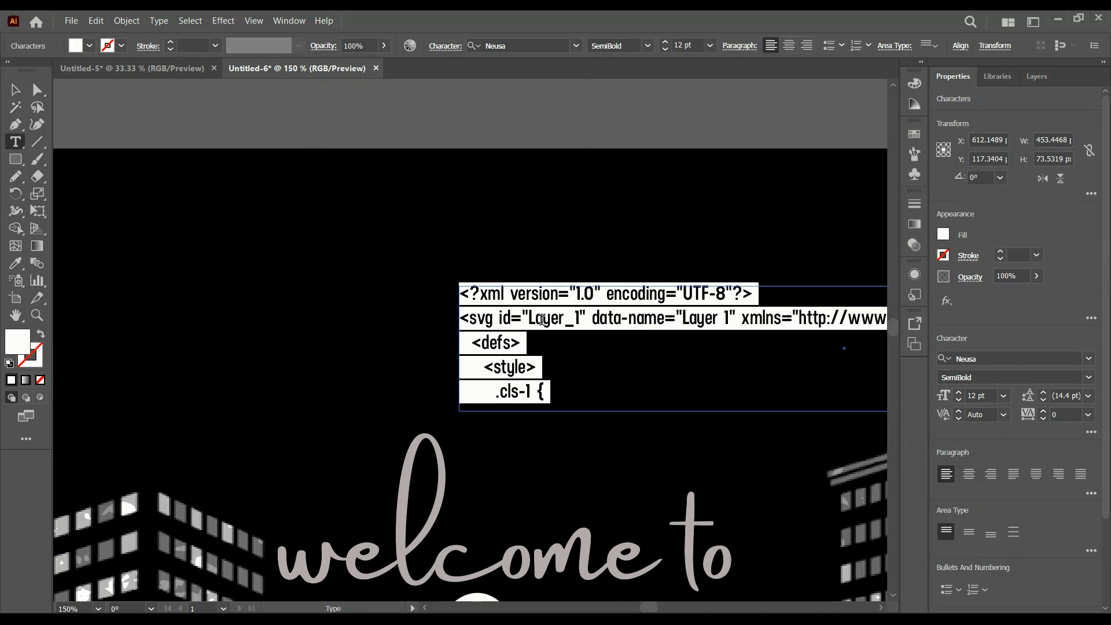
type("Be the")
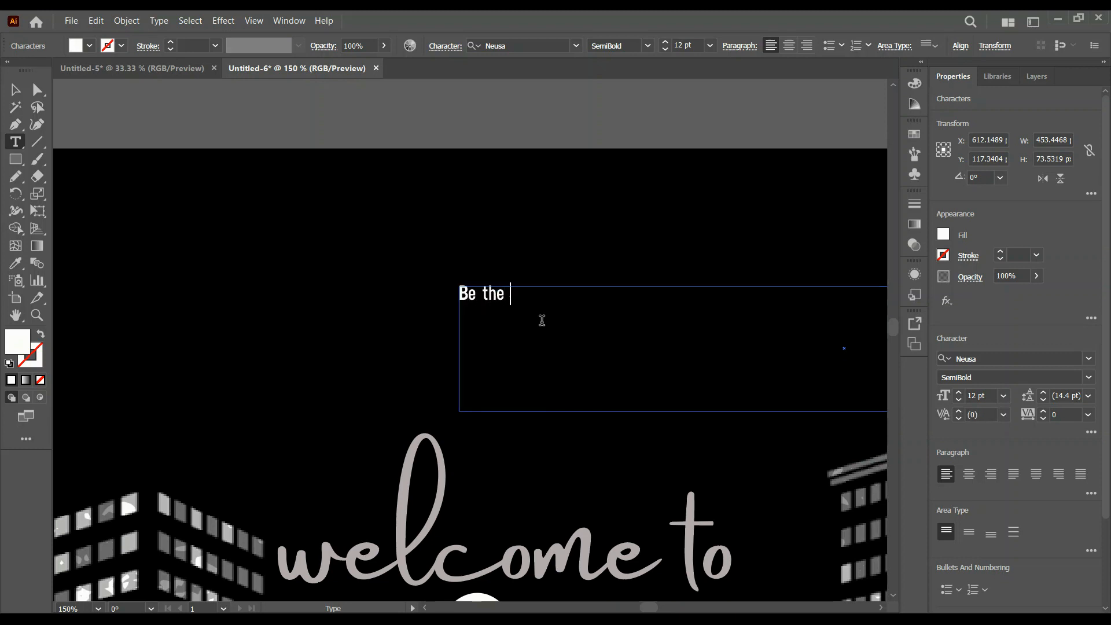
type(" go-getter")
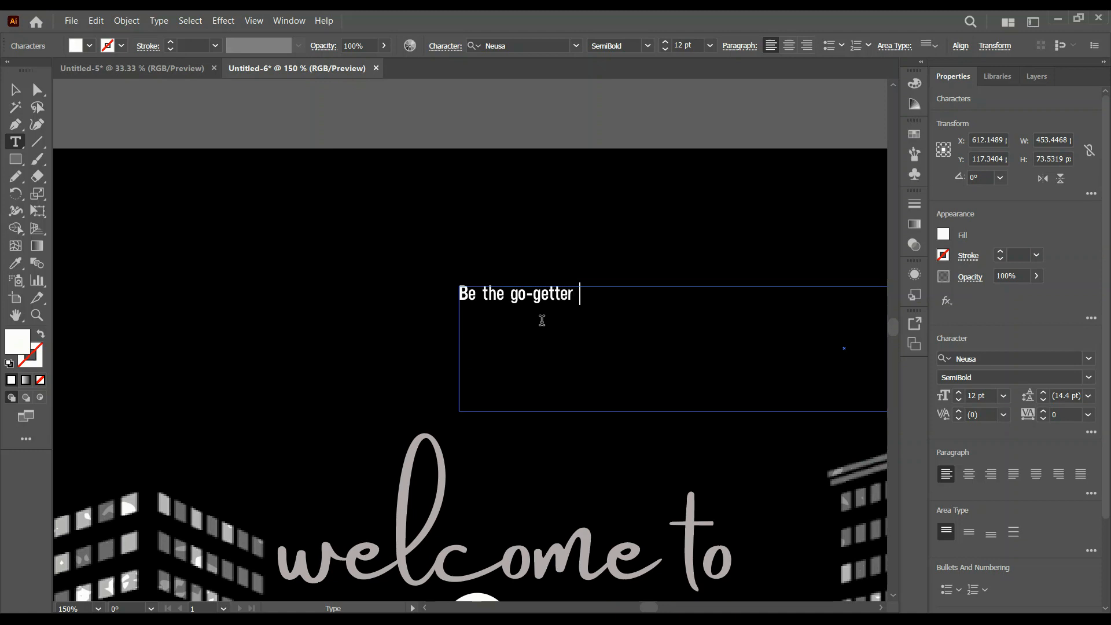
type(" achieve")
type("r")
Add the lines "Don't relent, never say never!" and "Don't give!!!" below the first line and finish editing the text.
type("Don")
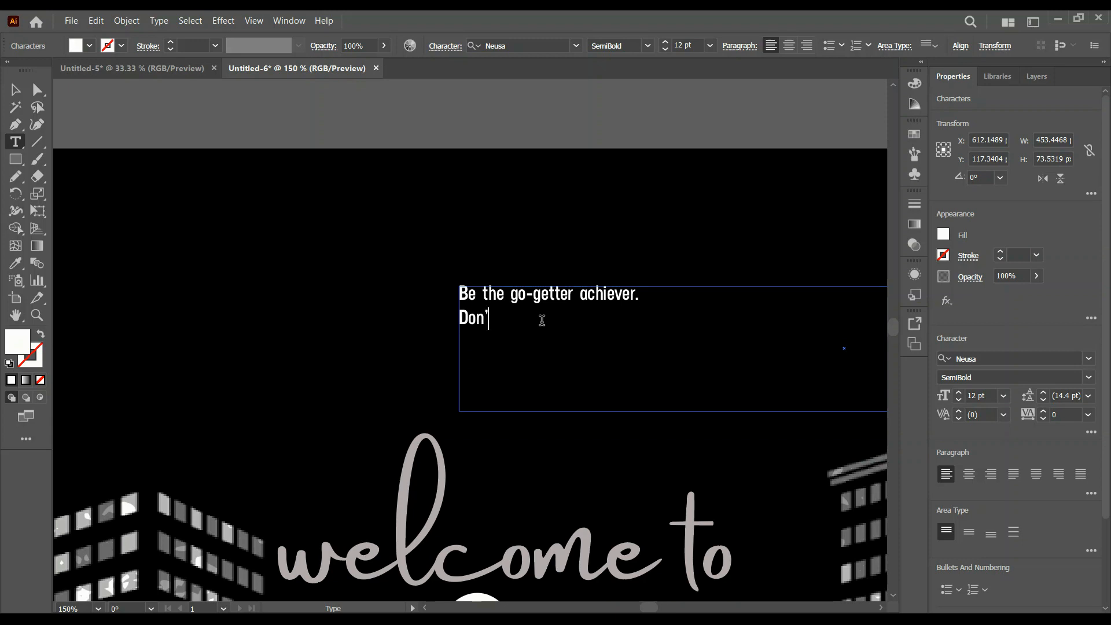
type("'t relent; never")
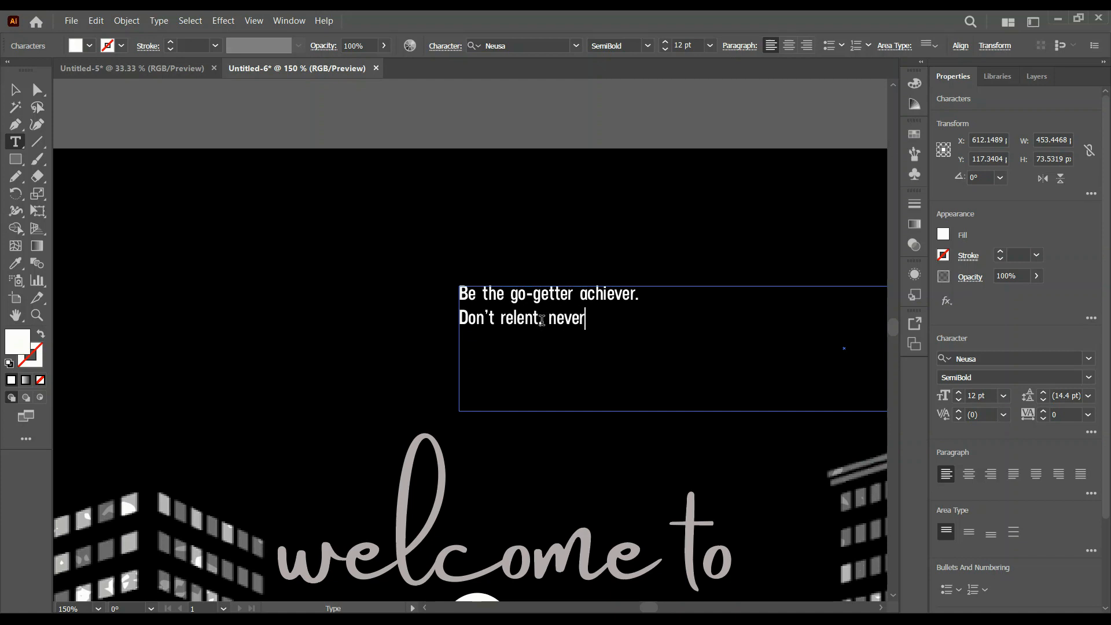
type(" say")
type(" ve")
key("BackSpace")
key("BackSpace")
type("never")
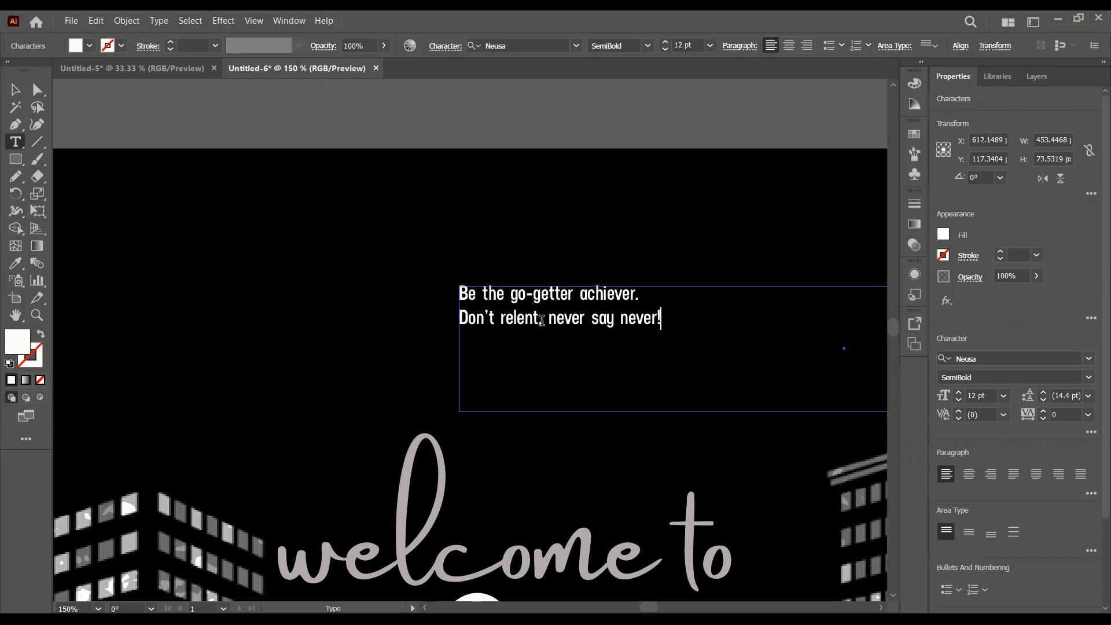
type("!")
key("Return")
type("Don't give")
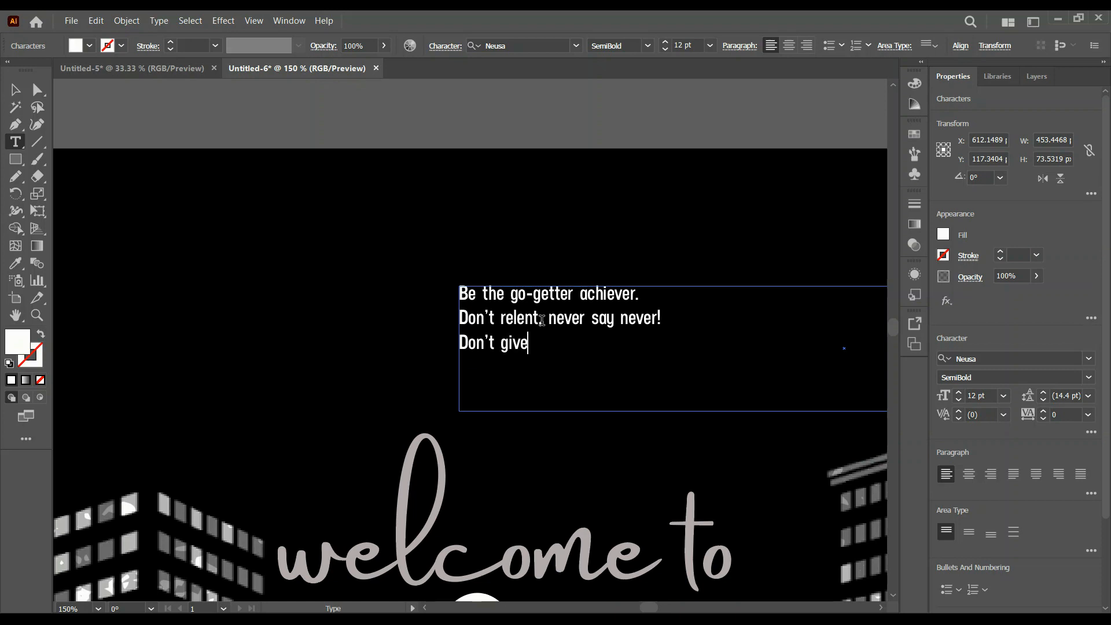
type("!!!")
left_click(16, 90)
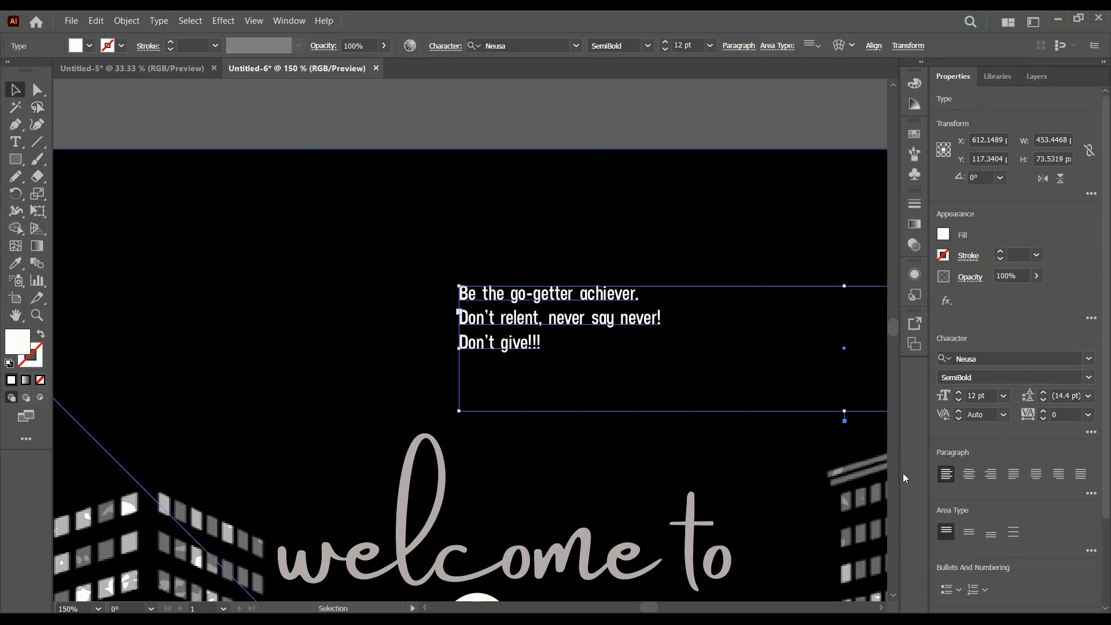
Center-align the three-line copy and narrow its text area to about 139 px wide, at about X 354 px and Y 117 px.
left_click(974, 474)
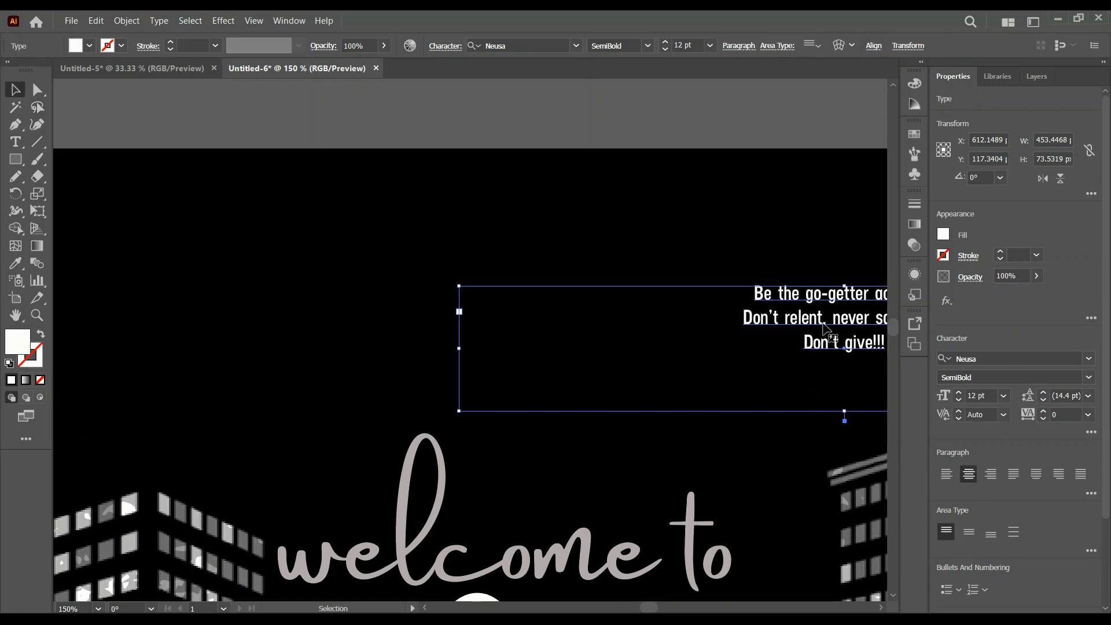
left_click_drag(822, 324, 534, 314)
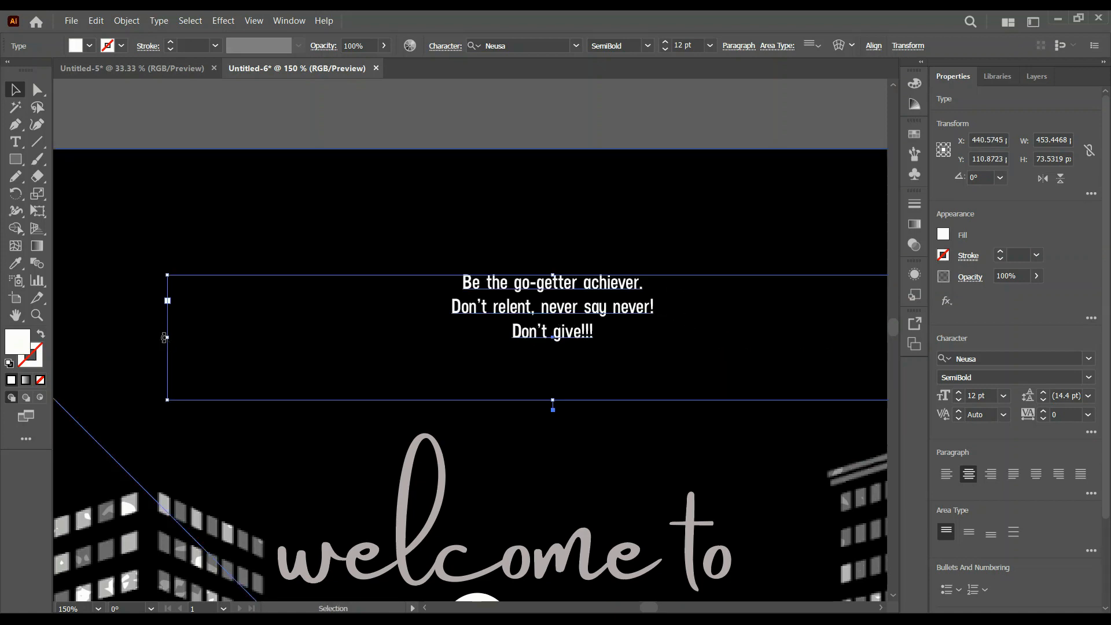
left_click_drag(167, 339, 309, 321)
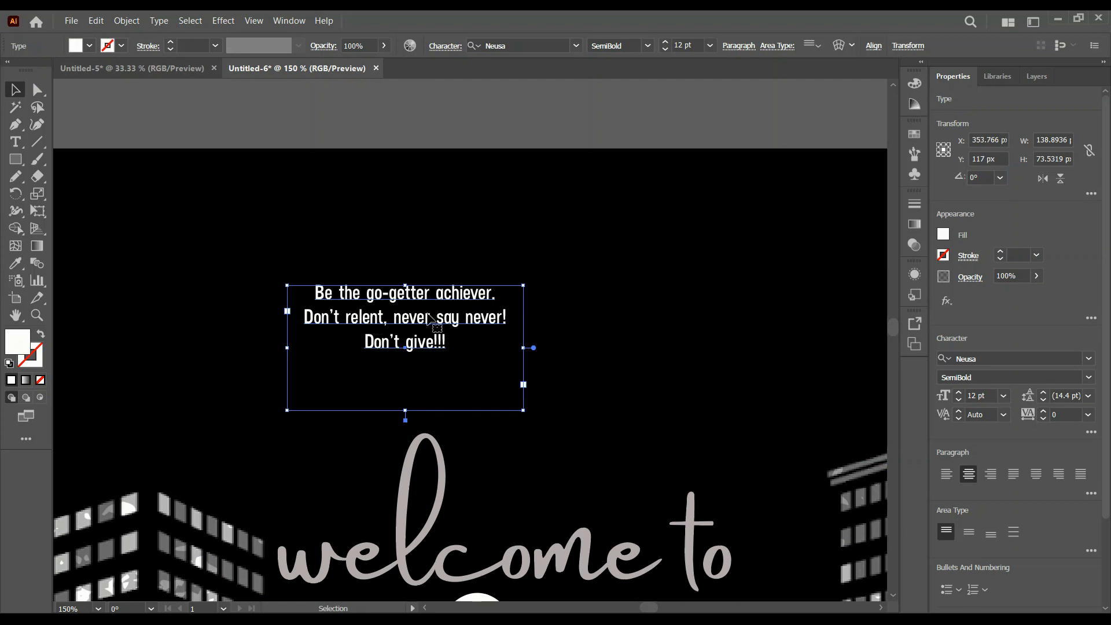
Set the copy's font size to 17 pt and widen its text area to about 218 px so each sentence fits one line.
left_click(958, 394)
left_click(959, 393)
left_click(959, 394)
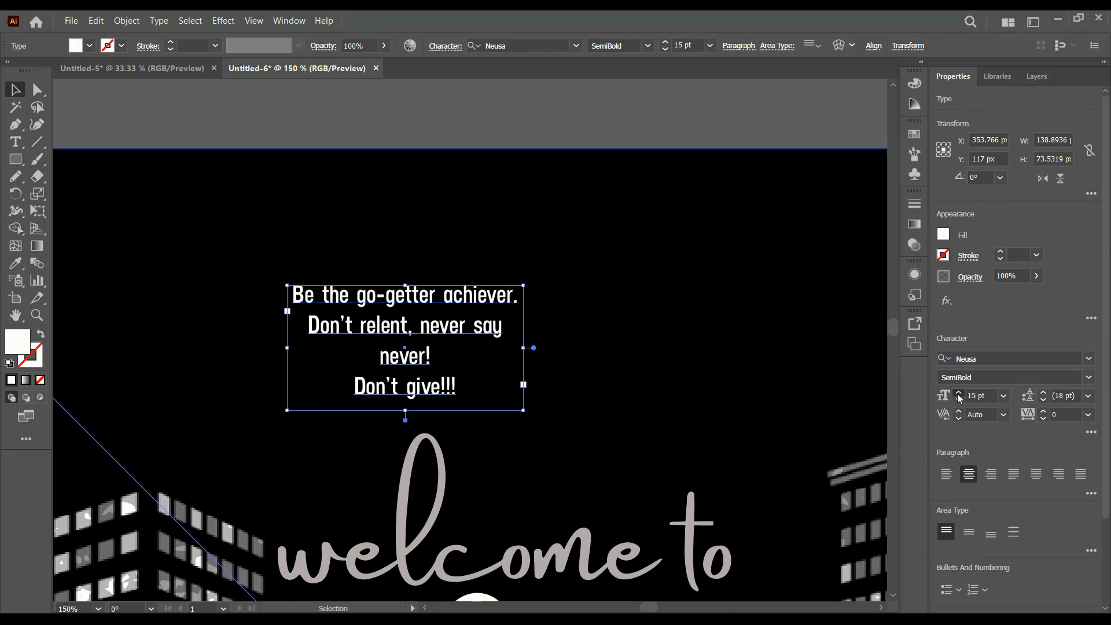
left_click(958, 394)
left_click(958, 396)
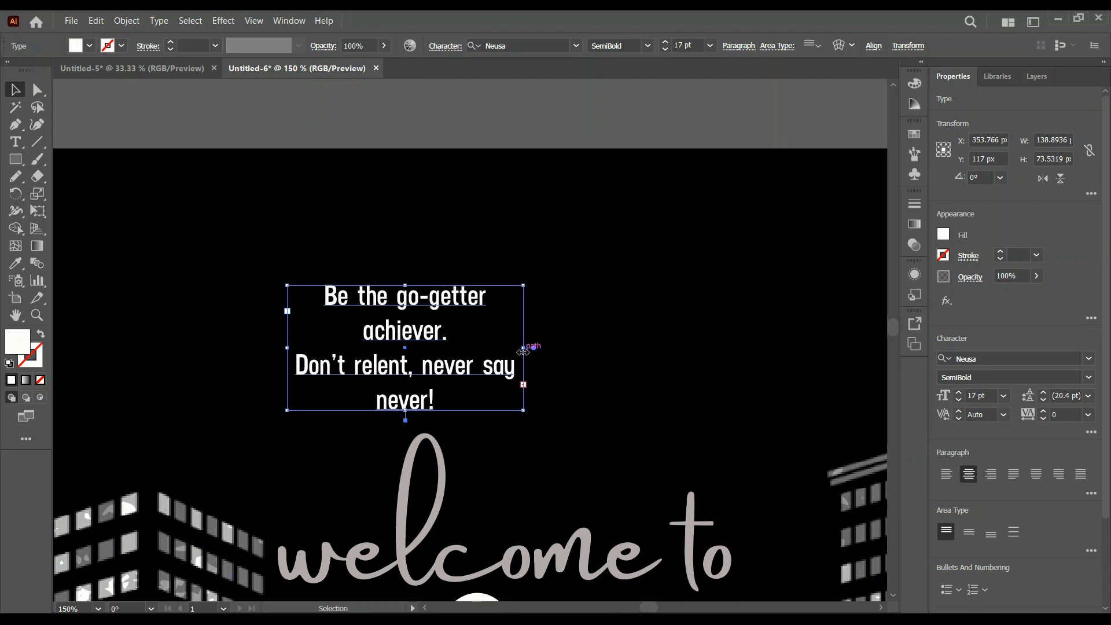
left_click_drag(524, 348, 674, 348)
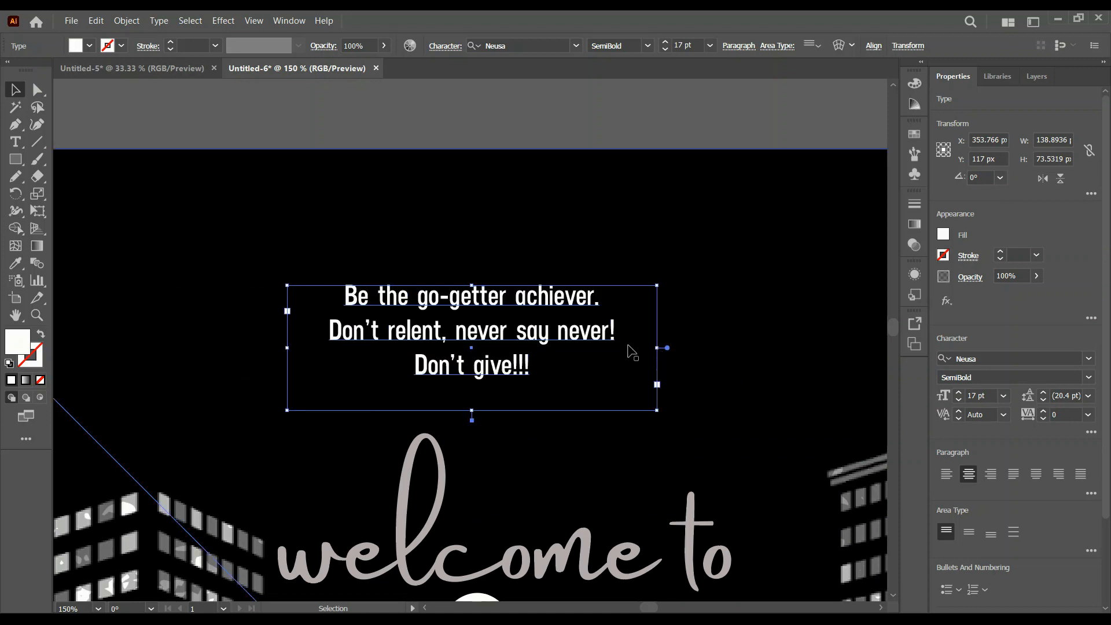
Center the three-line copy horizontally on the artboard and deselect it.
scroll(556, 326, "down", 2)
scroll(481, 323, "down", 1)
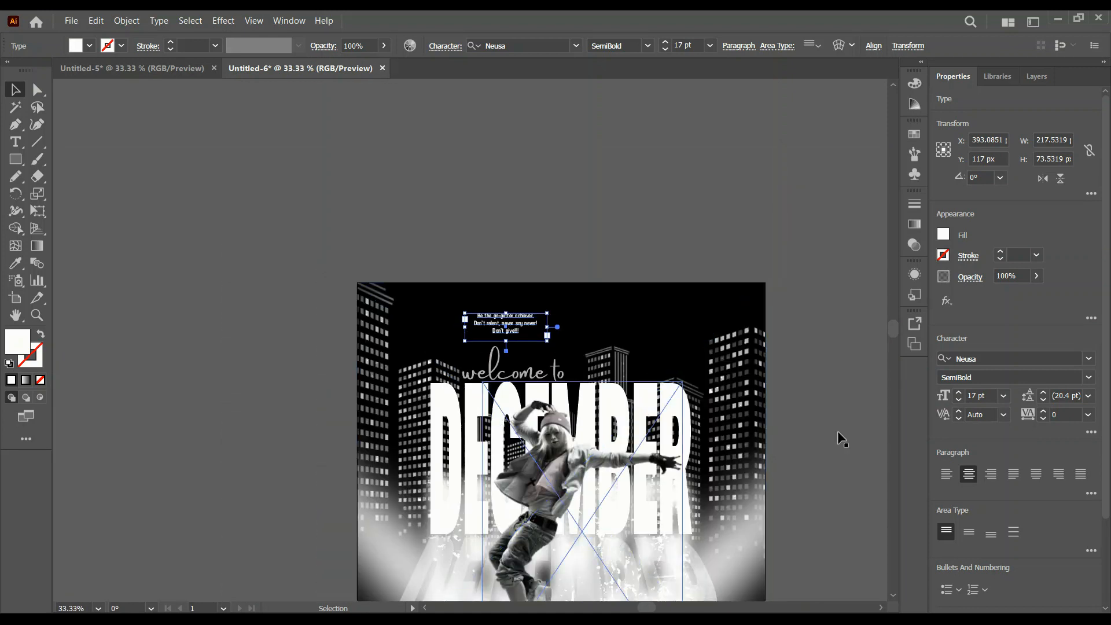
scroll(984, 504, "down", 2)
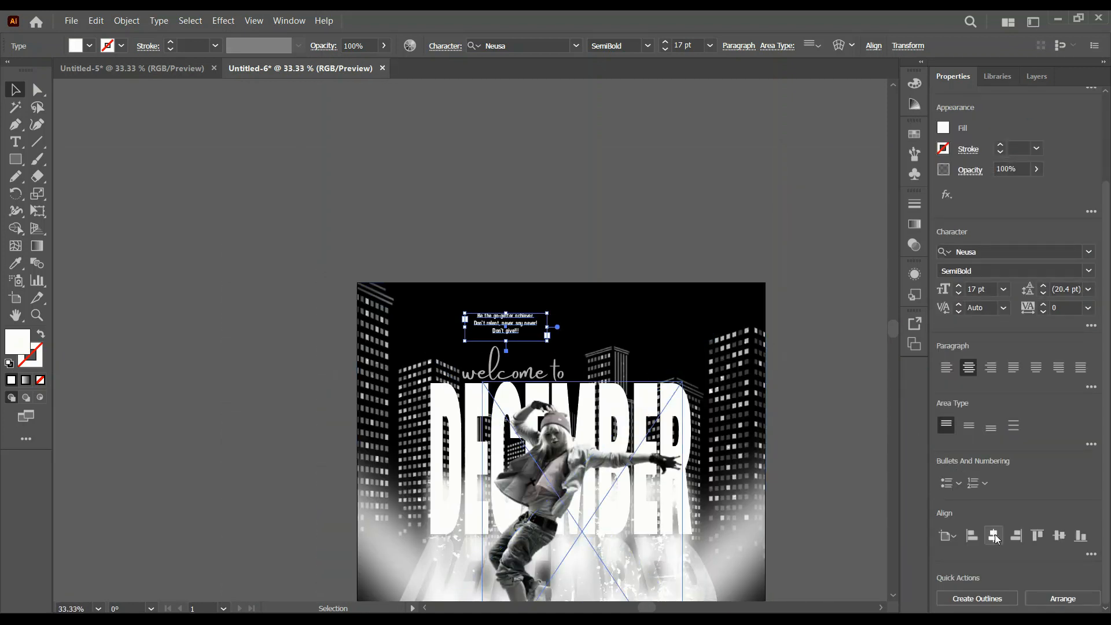
left_click(993, 536)
left_click(790, 360)
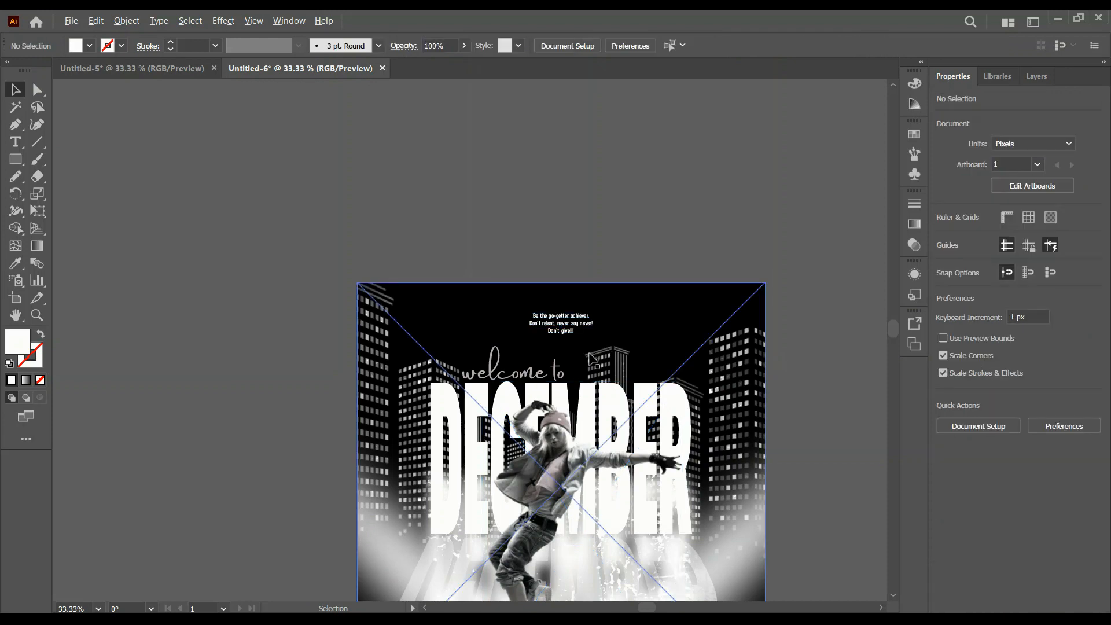
Increase the three-line copy's font size to 21 pt and deselect it.
scroll(589, 352, "up", 1)
left_click(563, 316)
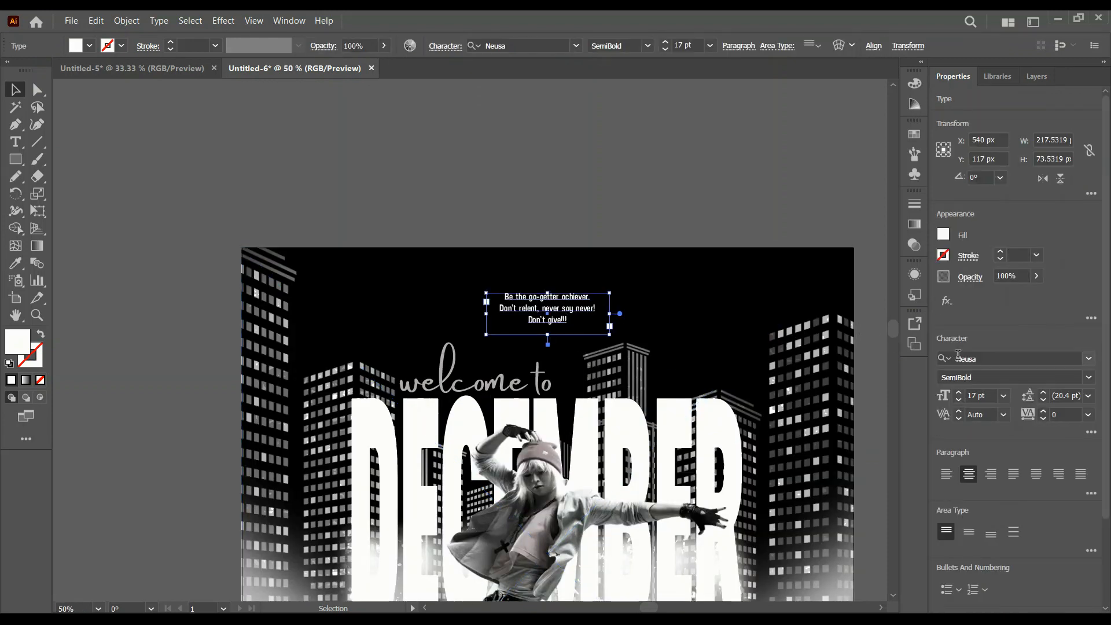
left_click(959, 393)
left_click(959, 393)
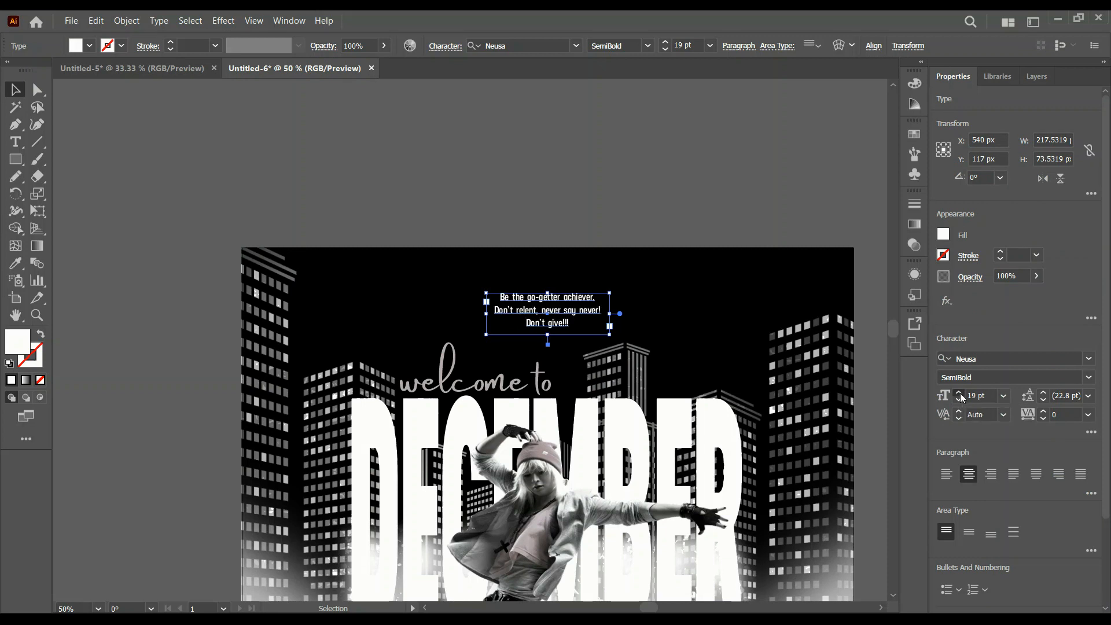
left_click(959, 393)
left_click(960, 393)
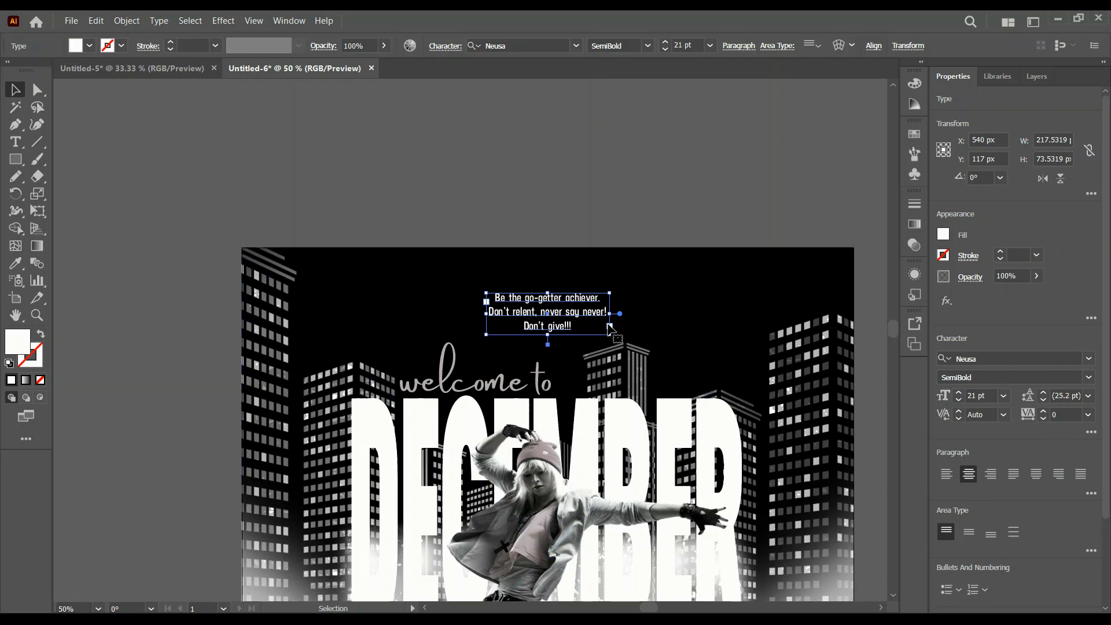
scroll(984, 481, "down", 3)
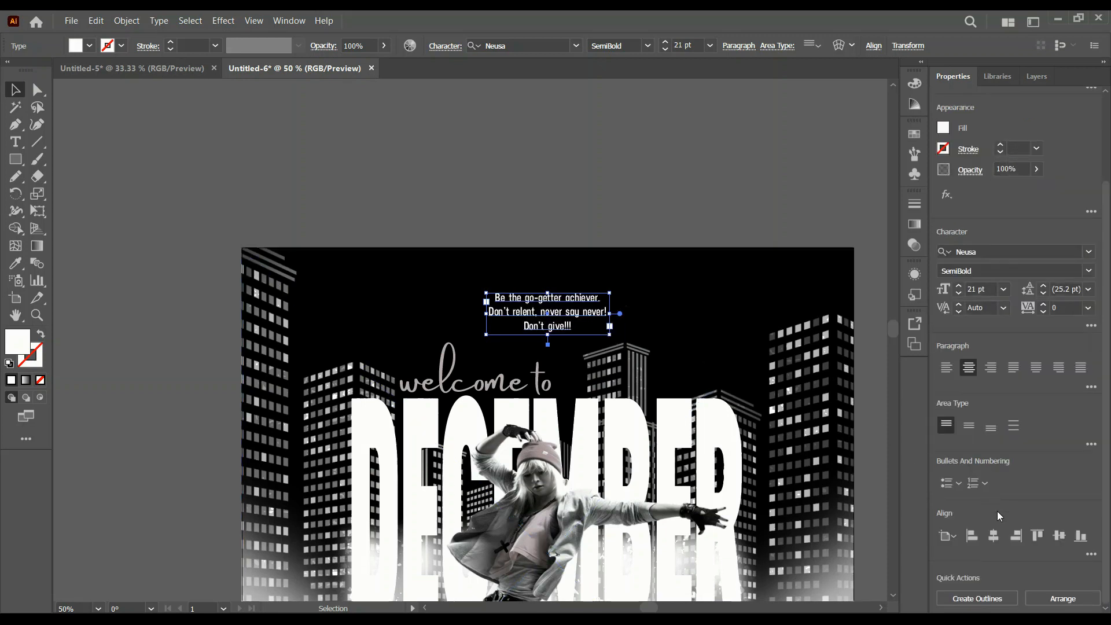
left_click(555, 204)
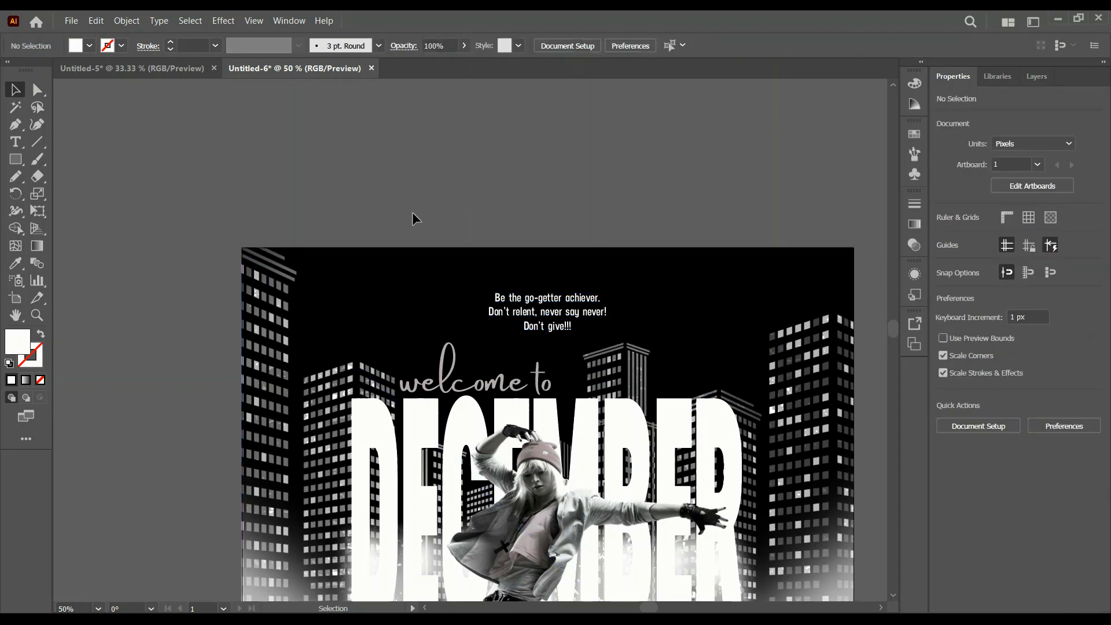
Bring the AIMVISAGE logo and social handle group from the Untitled-5 document into the poster's lower-left area, at about X 327 px and Y 982 px.
scroll(394, 206, "down", 3)
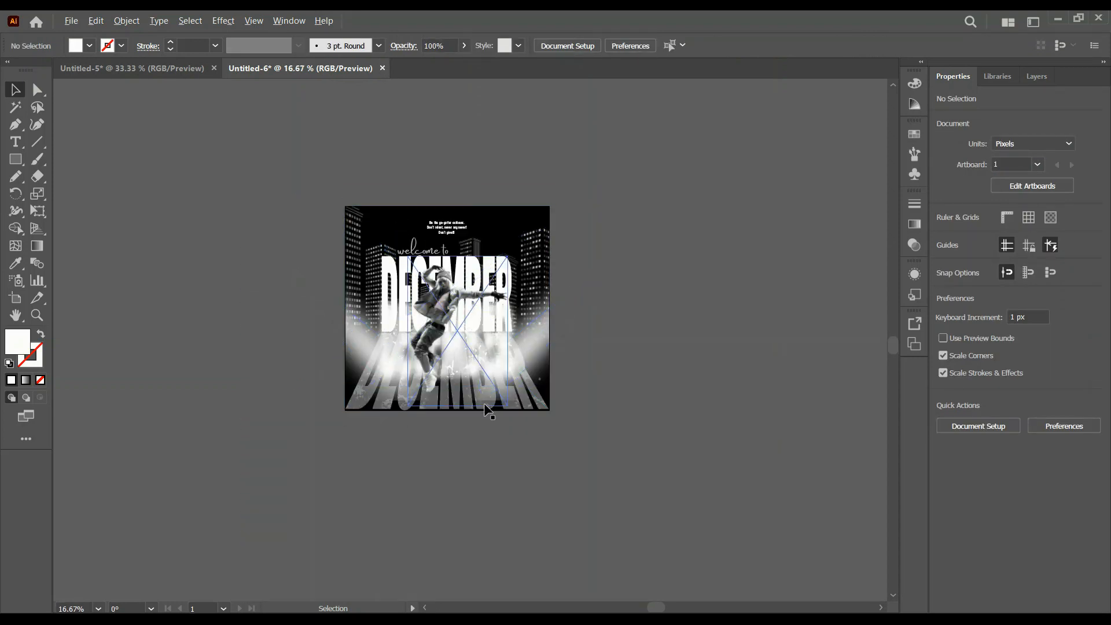
scroll(483, 265, "up", 1)
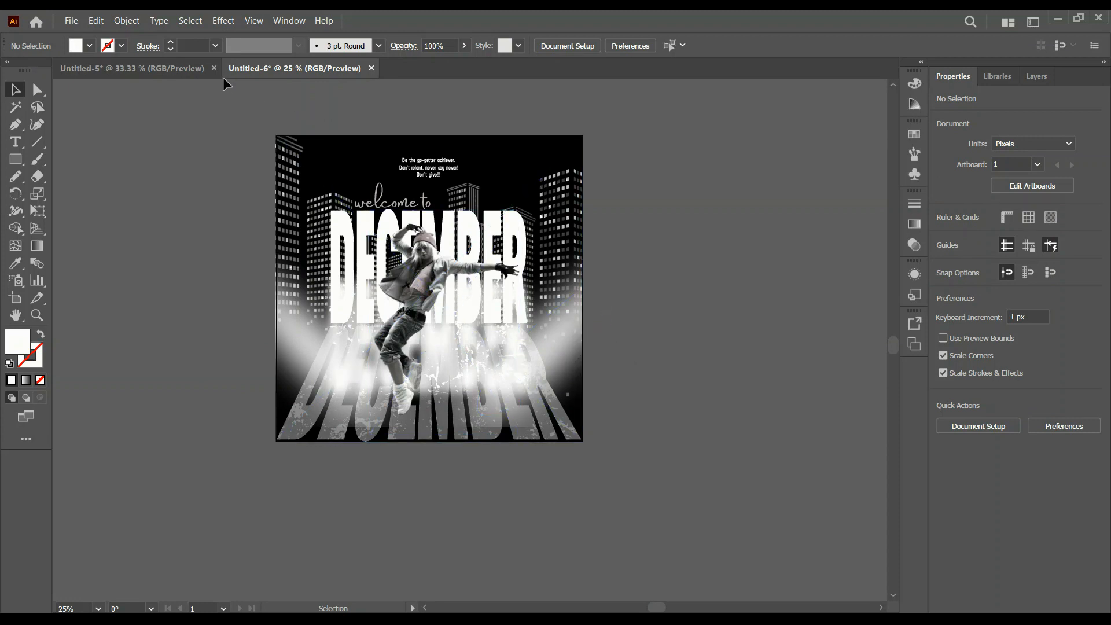
left_click(188, 73)
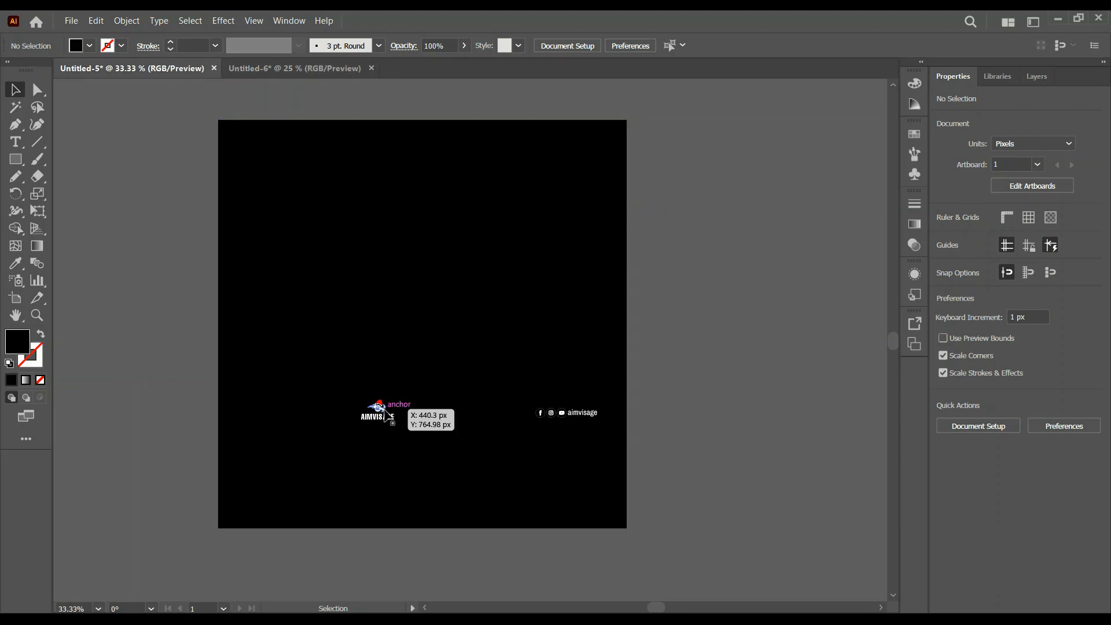
left_click(385, 417)
left_click_drag(385, 417, 310, 229)
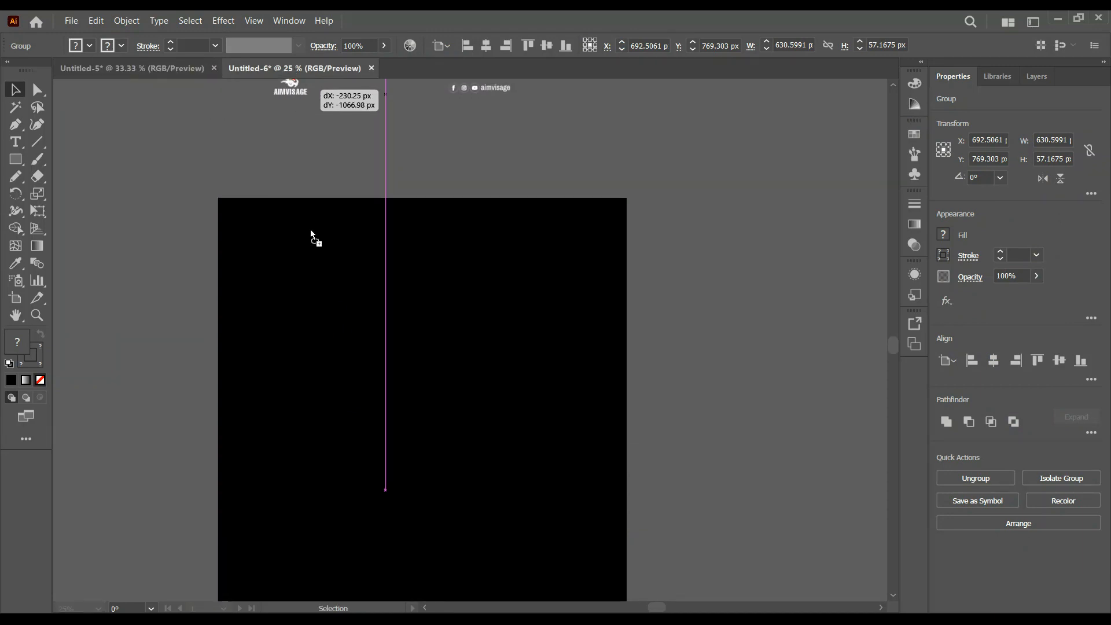
left_click_drag(299, 420, 300, 421)
scroll(308, 416, "down", 2)
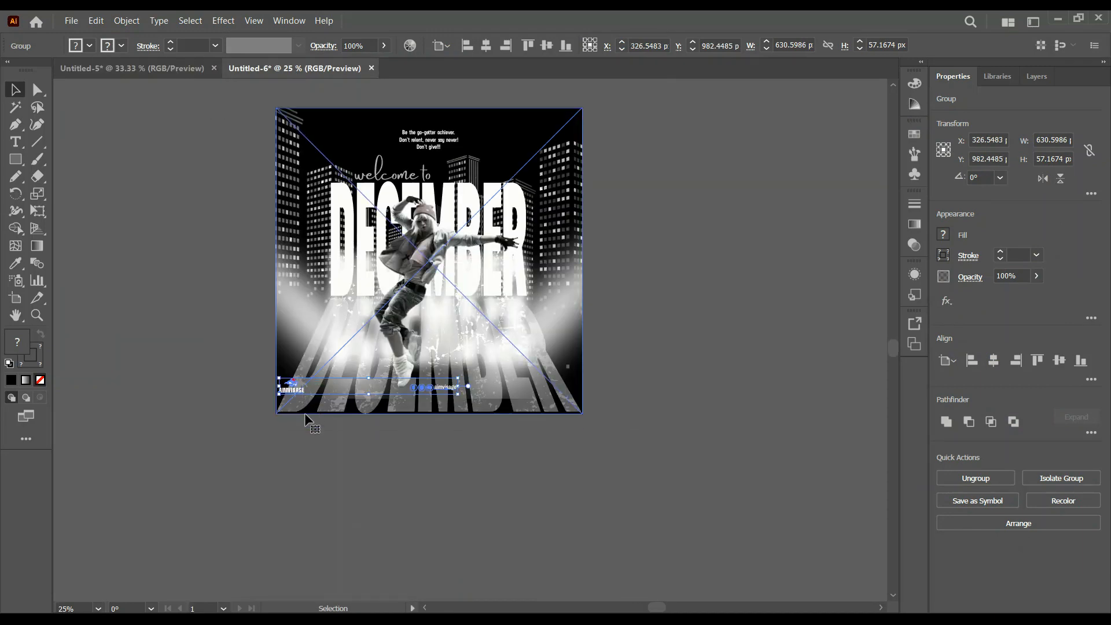
Move the logo and social handle group down to about Y 1030 px, center it horizontally on the artboard and deselect it.
left_click_drag(321, 369, 347, 374)
scroll(391, 412, "up", 2)
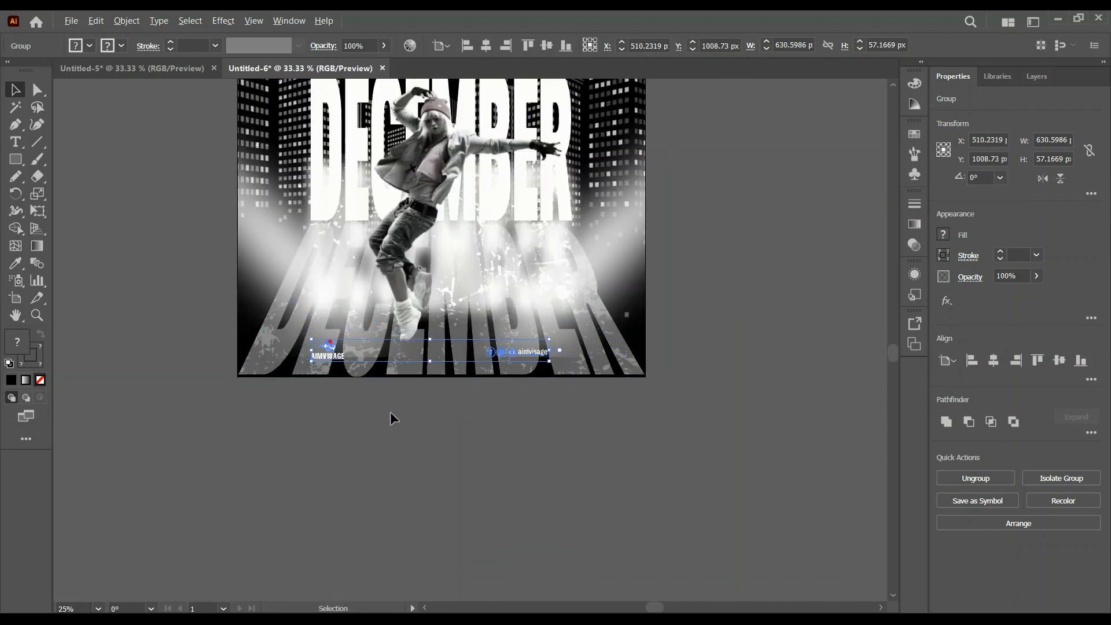
left_click_drag(297, 331, 310, 342)
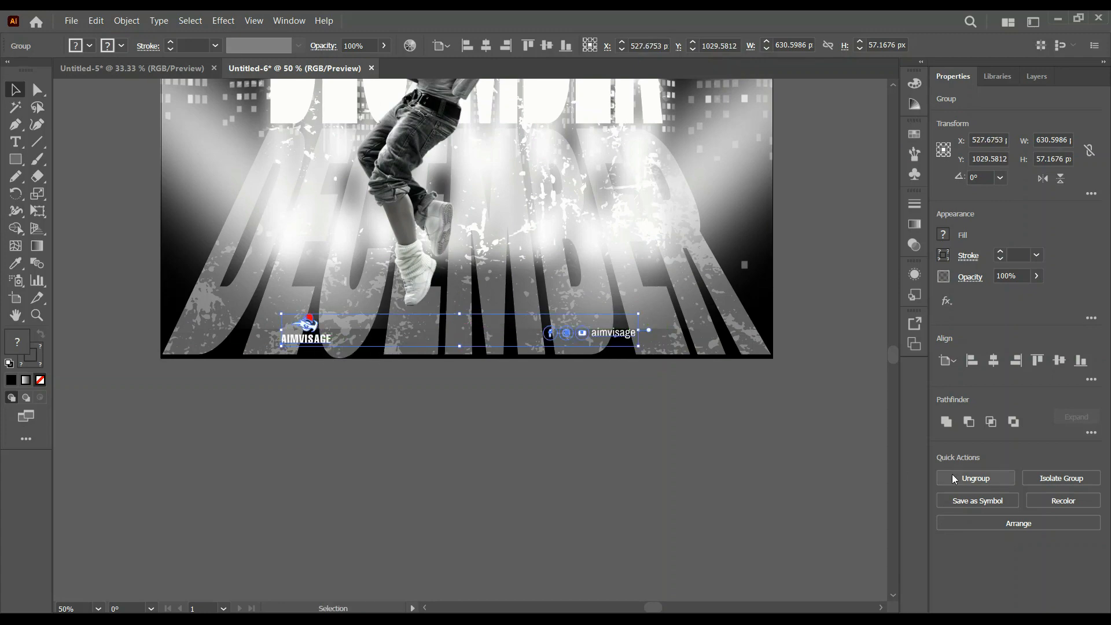
left_click(994, 361)
left_click(607, 458)
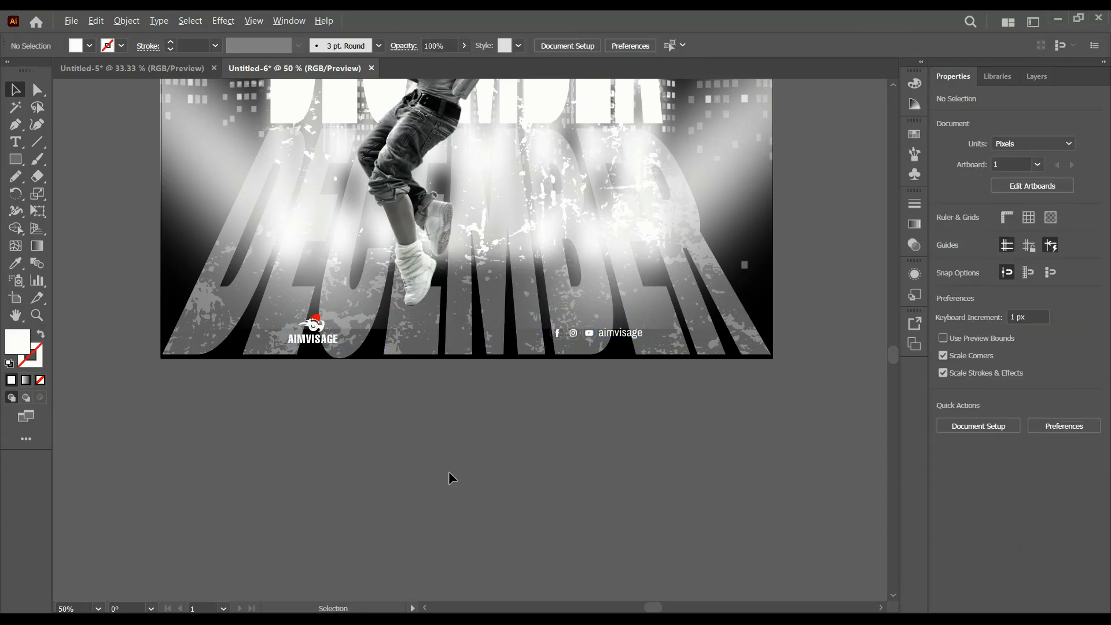
Examine the whole poster composition and fit the artboard in the window.
scroll(449, 472, "down", 2)
scroll(449, 471, "down", 2)
scroll(505, 471, "up", 1)
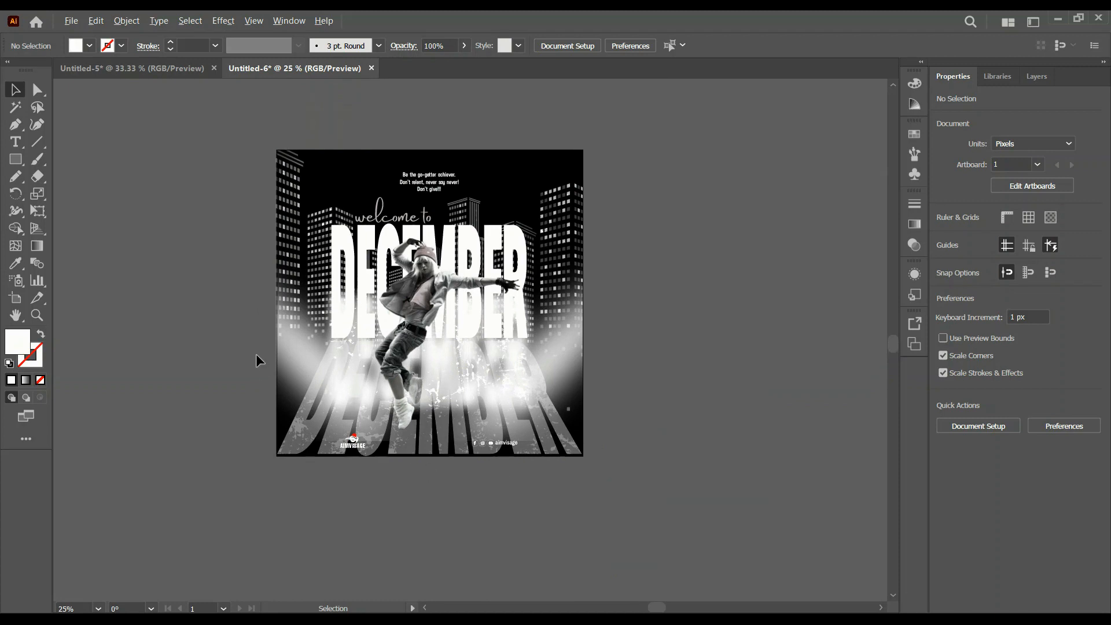
scroll(256, 353, "up", 1)
scroll(259, 356, "up", 2)
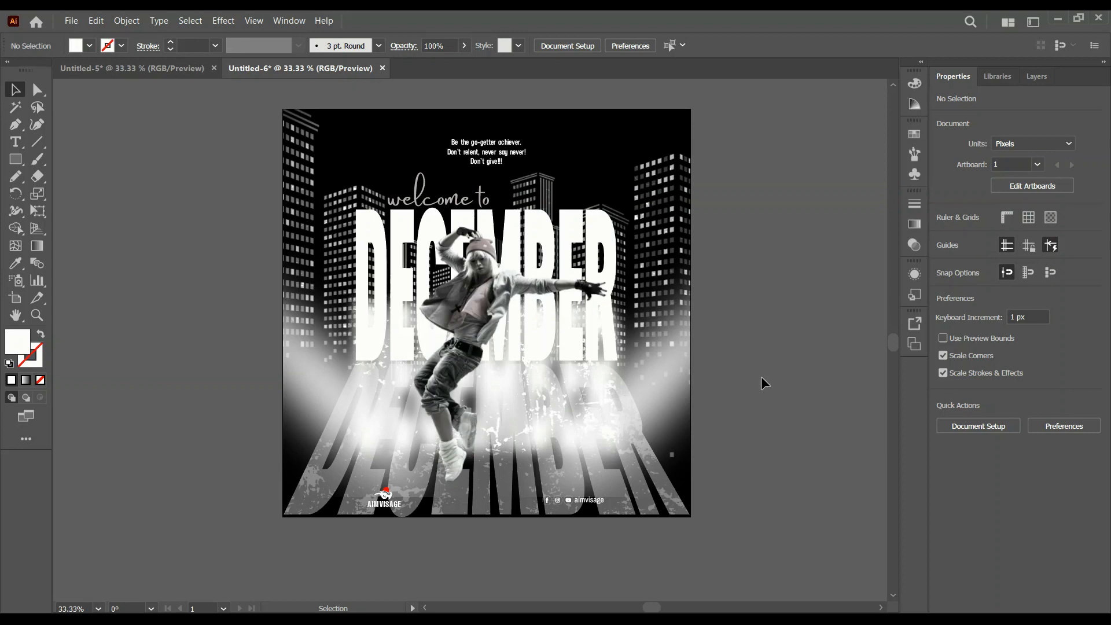
scroll(773, 357, "up", 1)
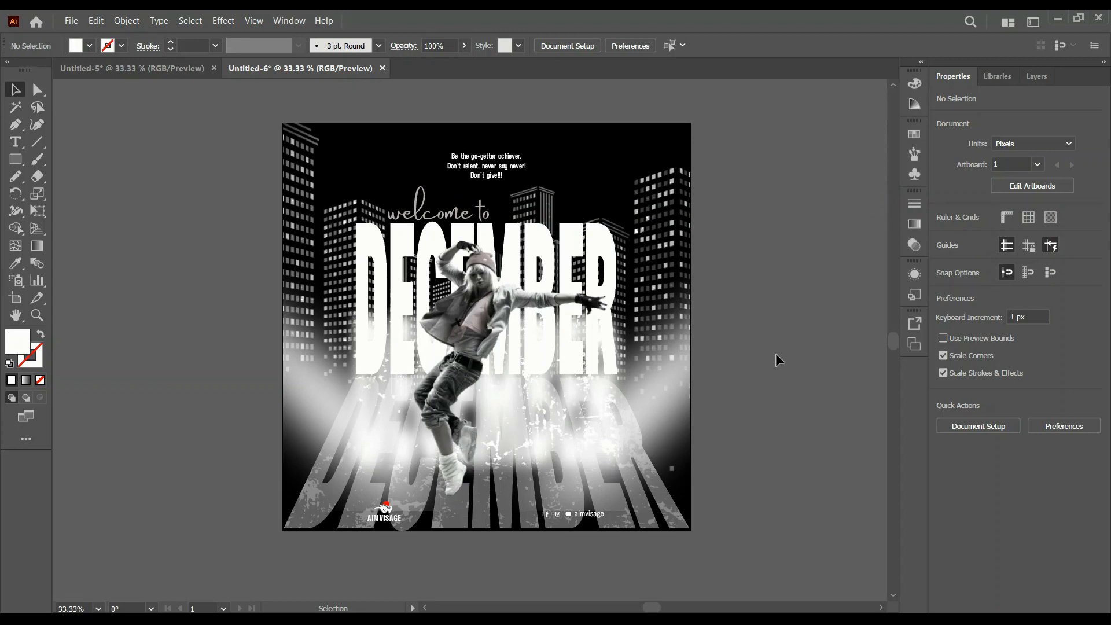
left_click(250, 24)
left_click(345, 193)
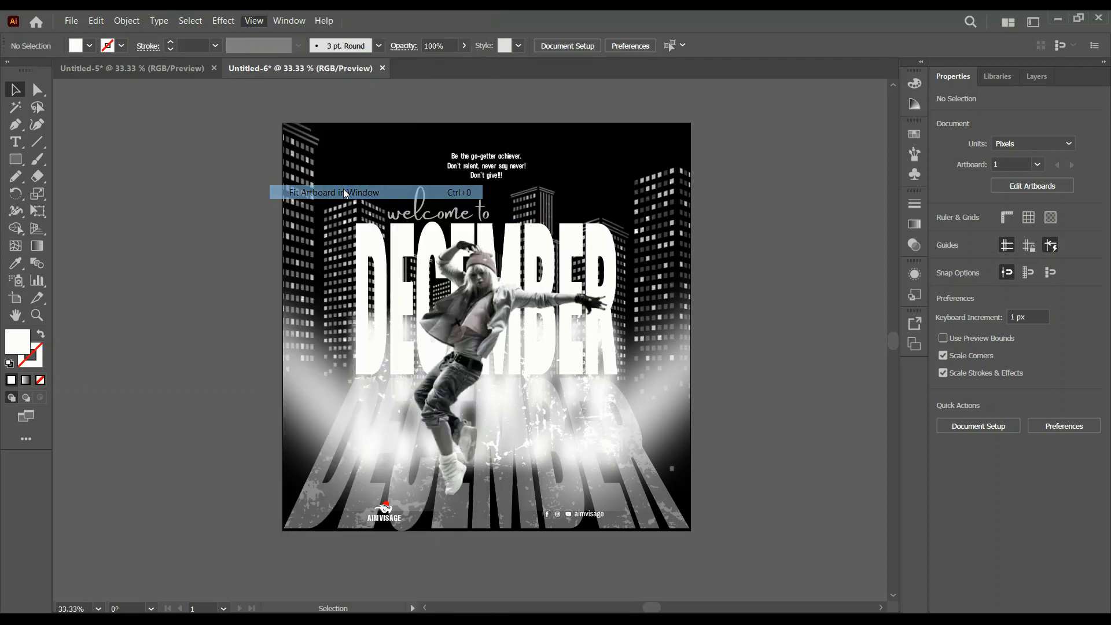